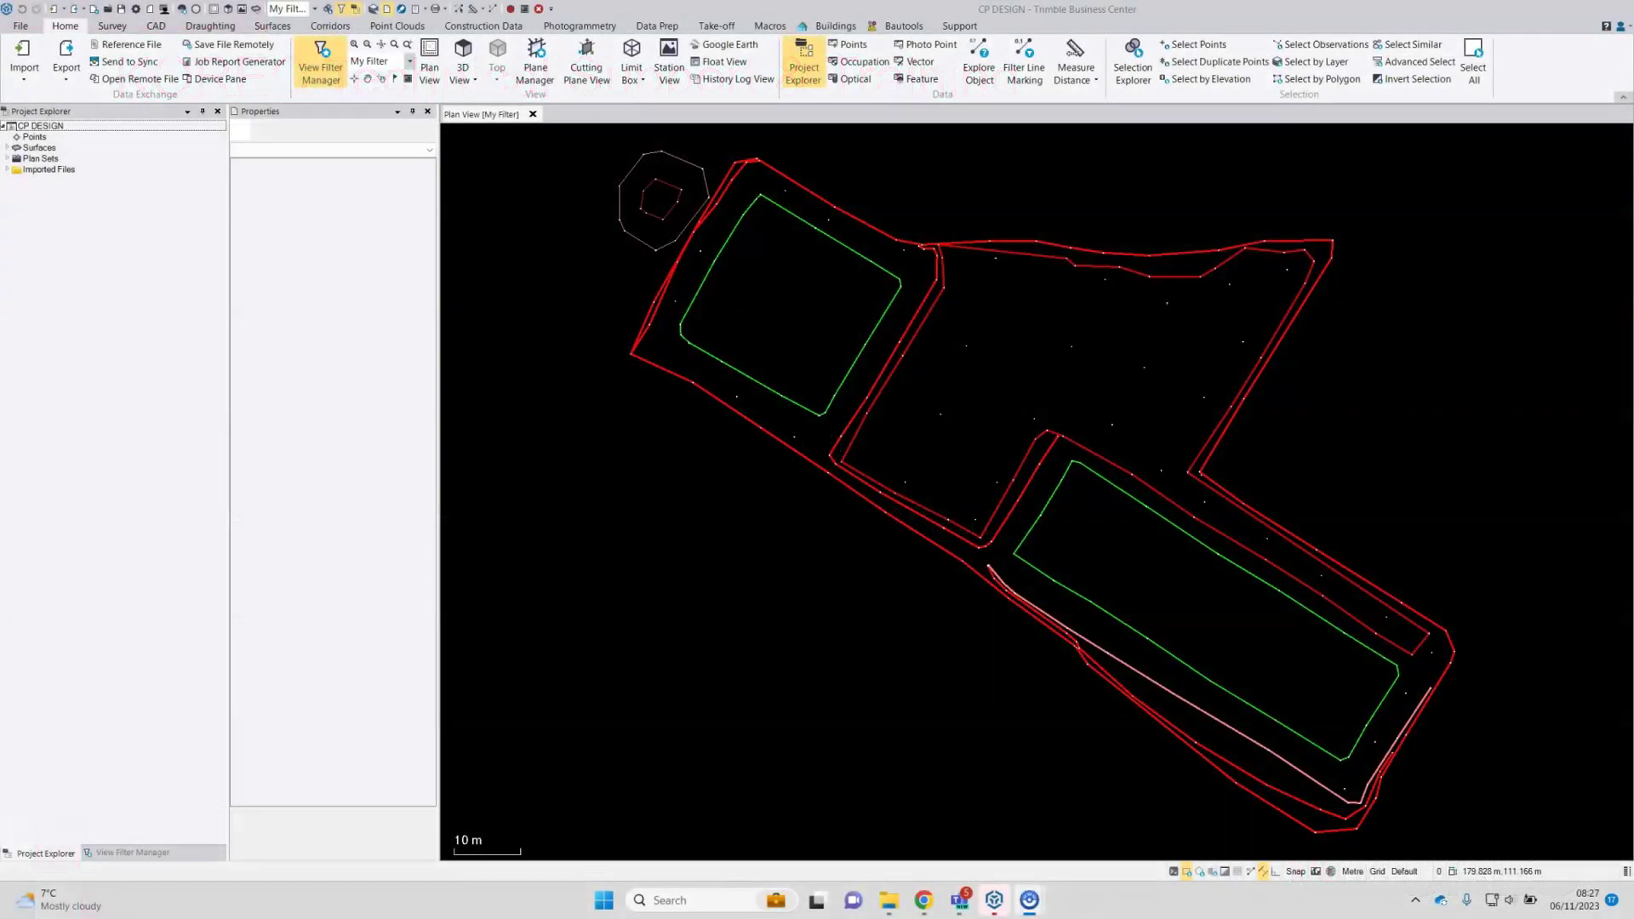
Step: Start a new surface named MS, classified as Design and coloured Green
{"action": "left_click", "coordinate": [273, 26]}
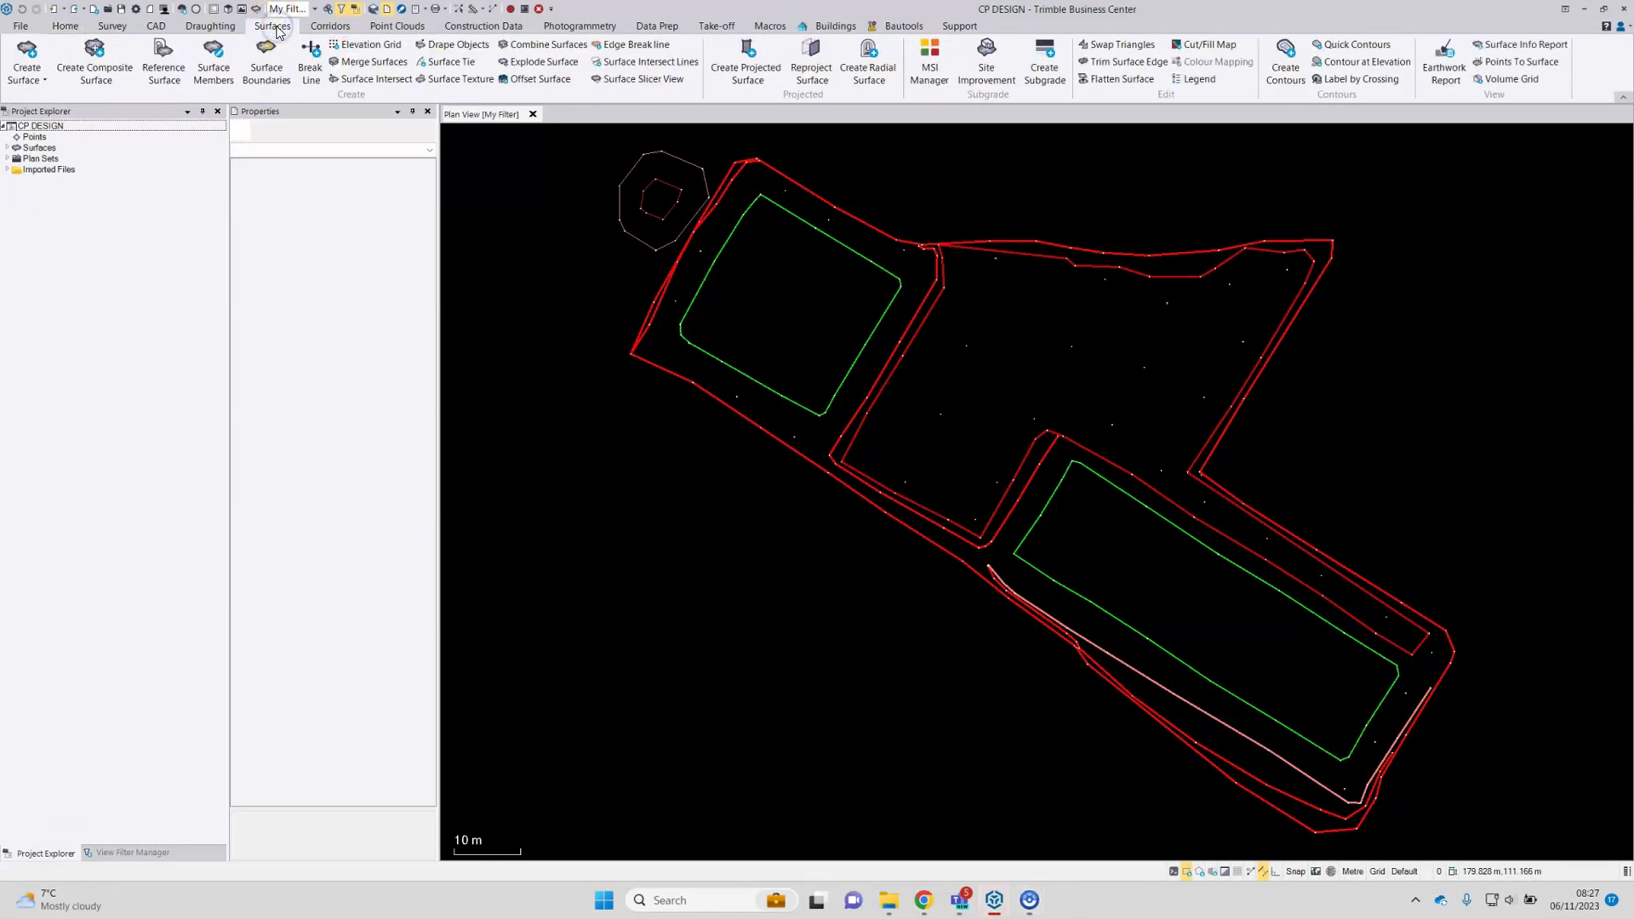
{"action": "left_click", "coordinate": [28, 51]}
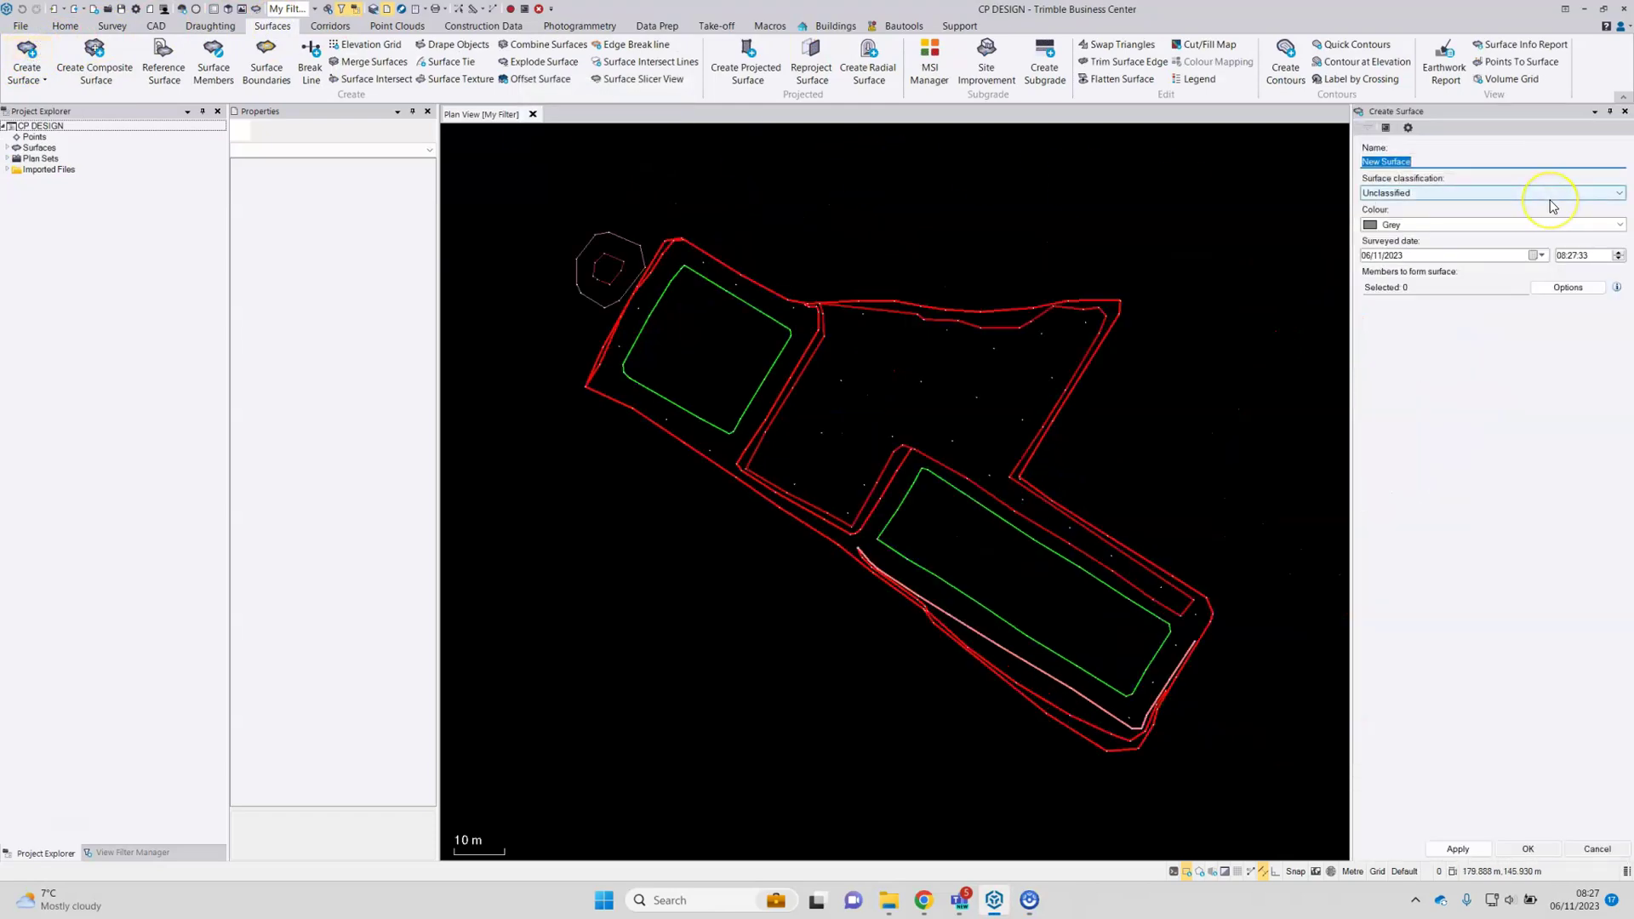
{"action": "type", "text": "MS"}
{"action": "left_click", "coordinate": [1423, 196]}
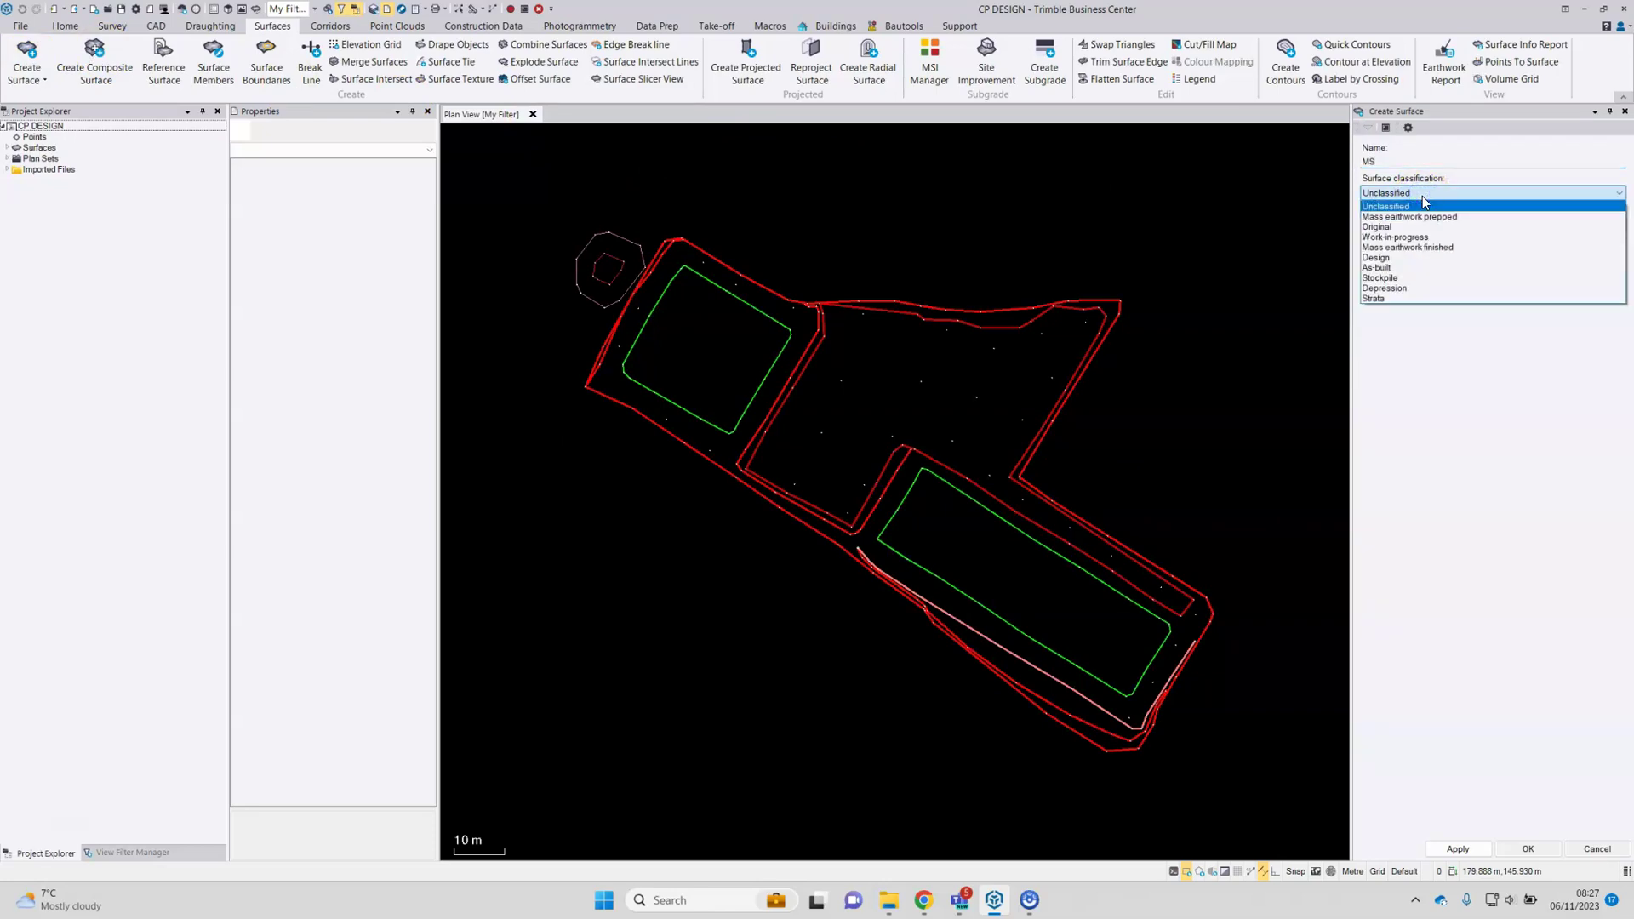
{"action": "left_click", "coordinate": [1408, 257]}
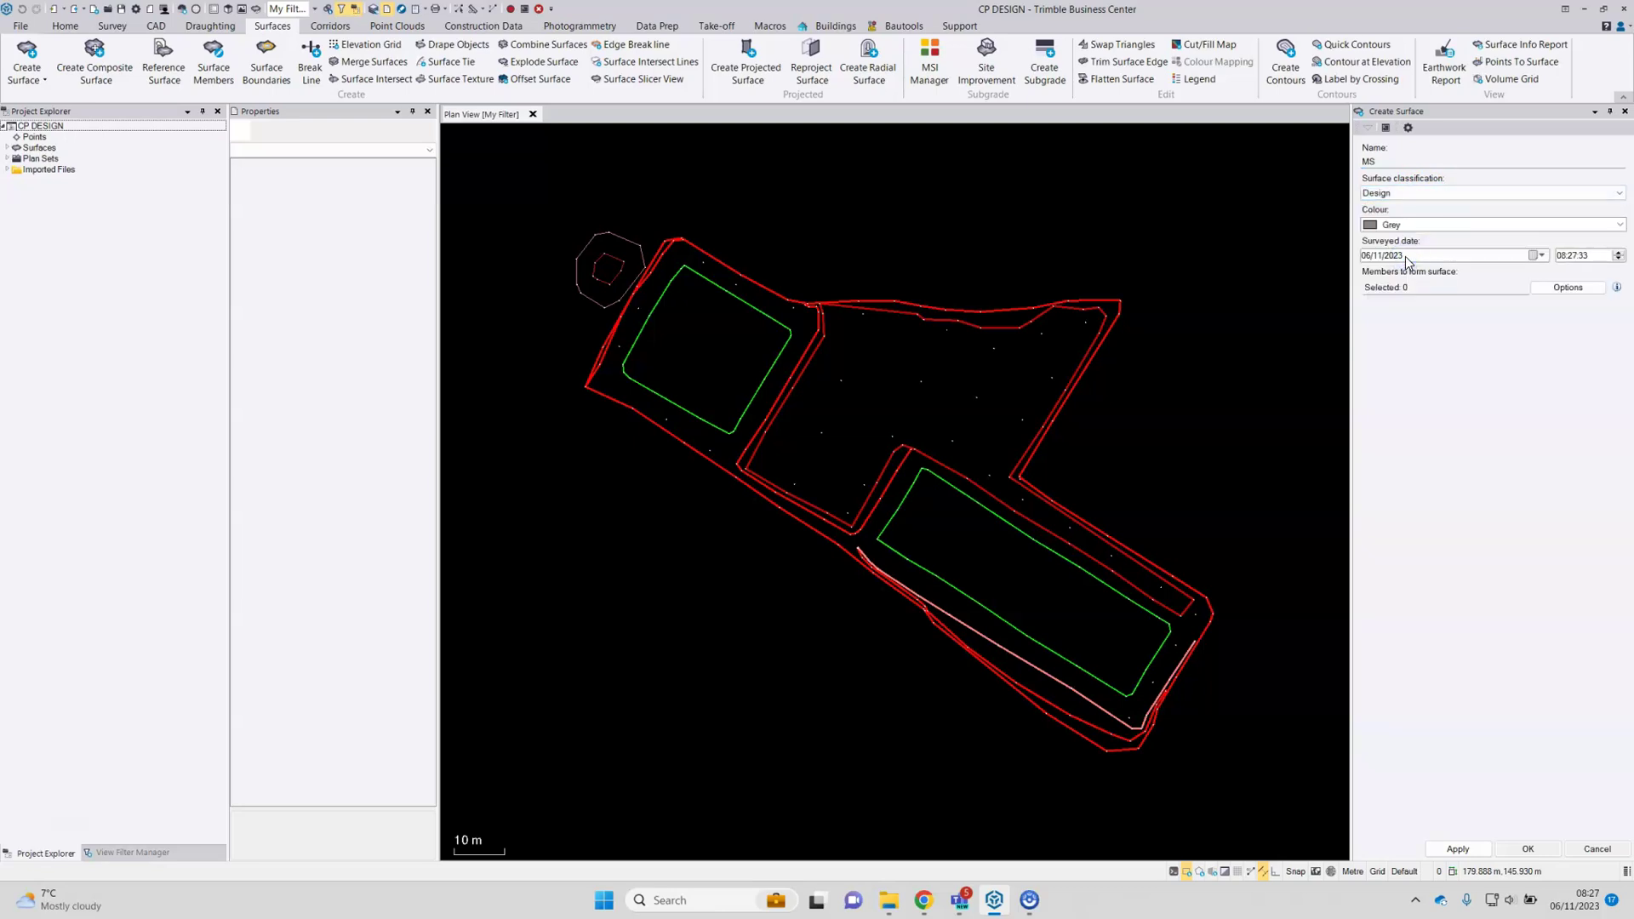
{"action": "left_click", "coordinate": [1407, 230]}
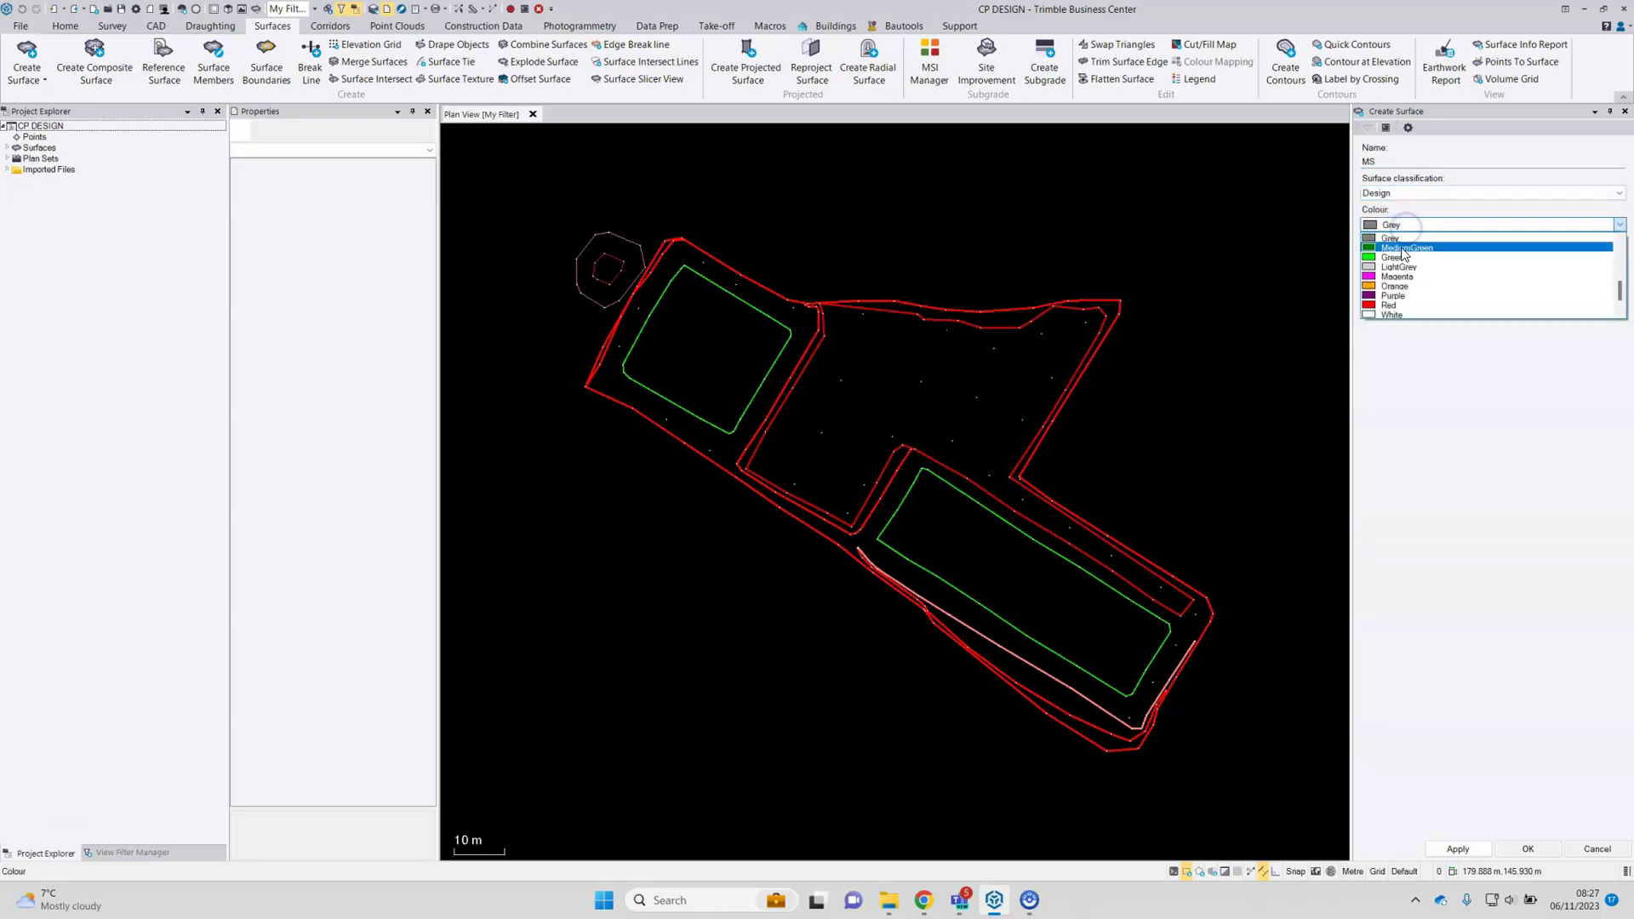
{"action": "left_click", "coordinate": [1401, 259]}
{"action": "left_click", "coordinate": [1487, 288]}
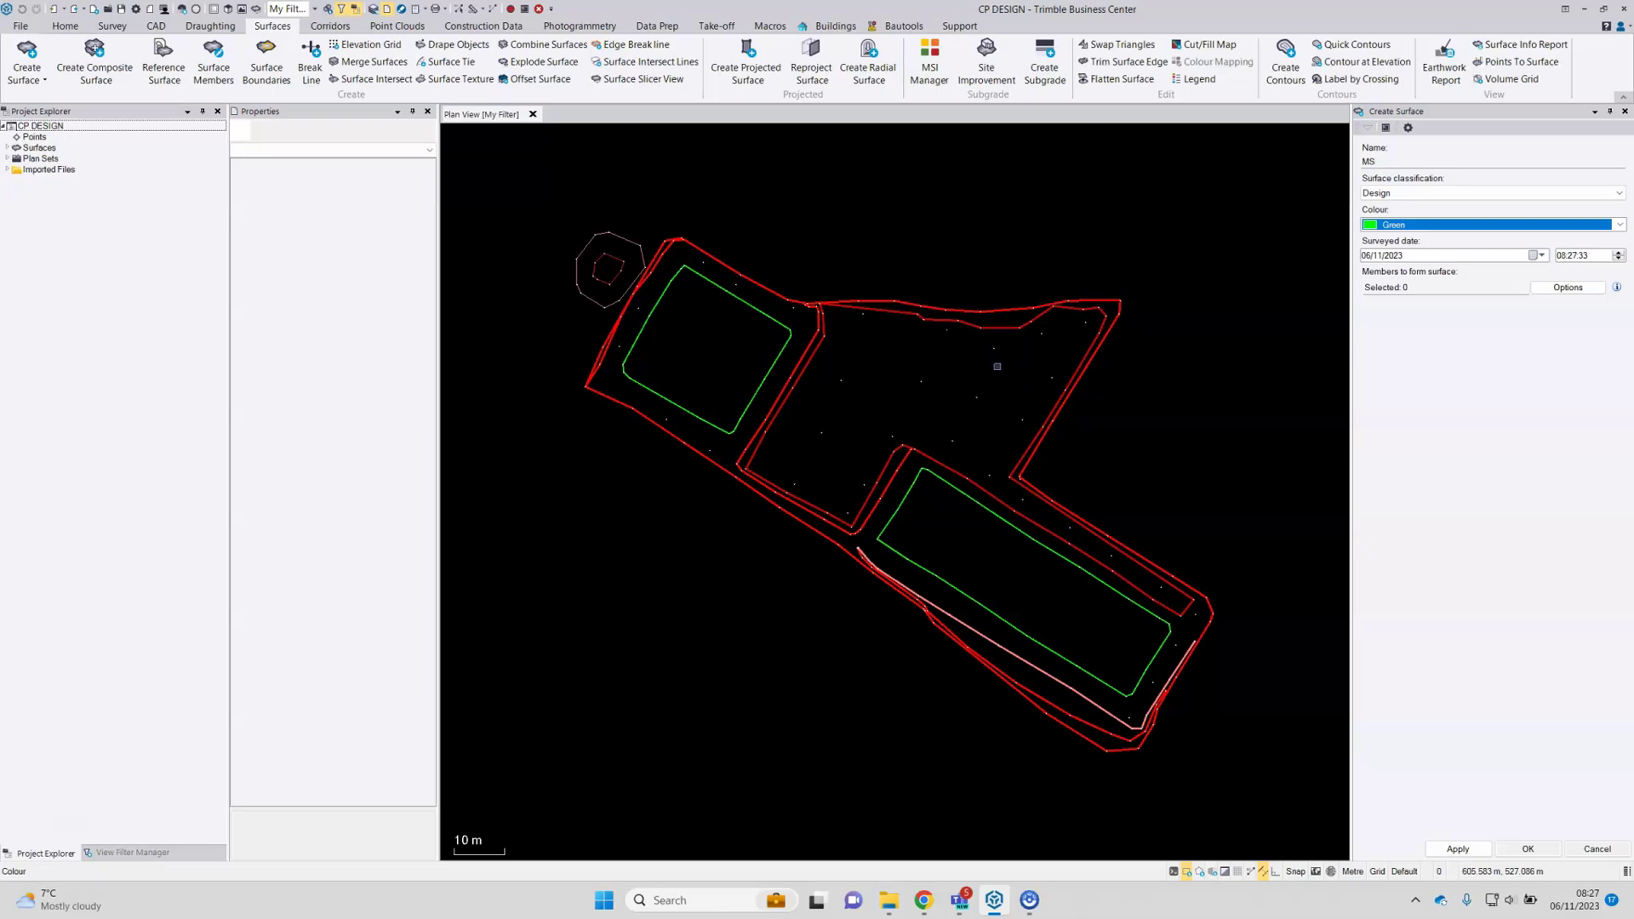
Step: Use all 231 objects as members and create the MS surface
{"action": "left_click", "coordinate": [1593, 289]}
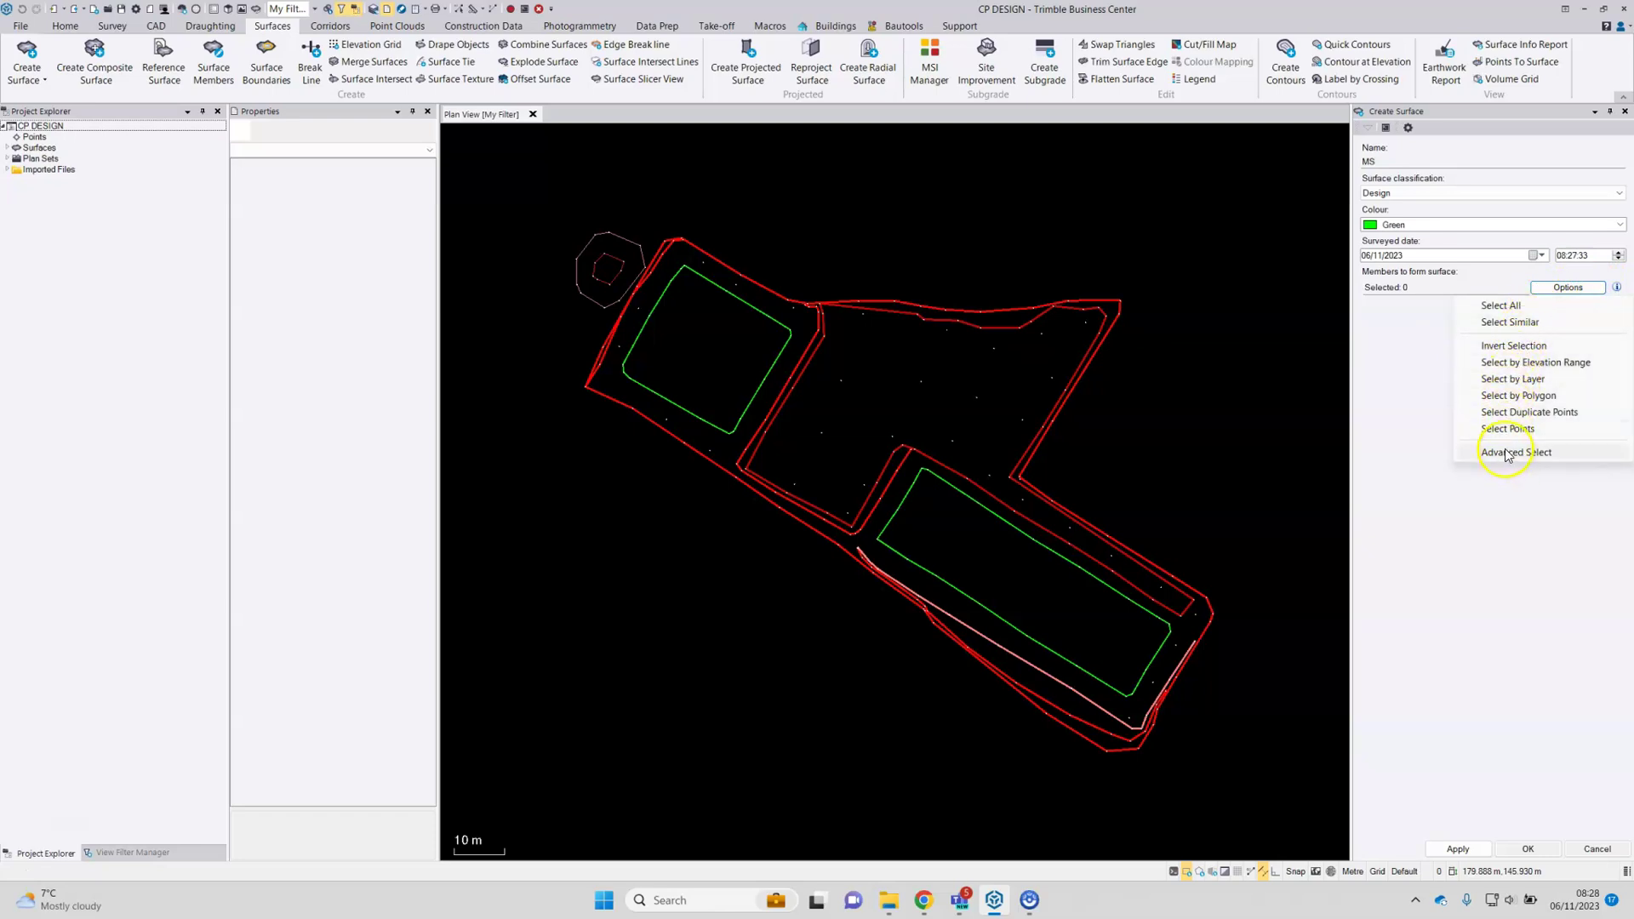
{"action": "left_click", "coordinate": [1495, 308]}
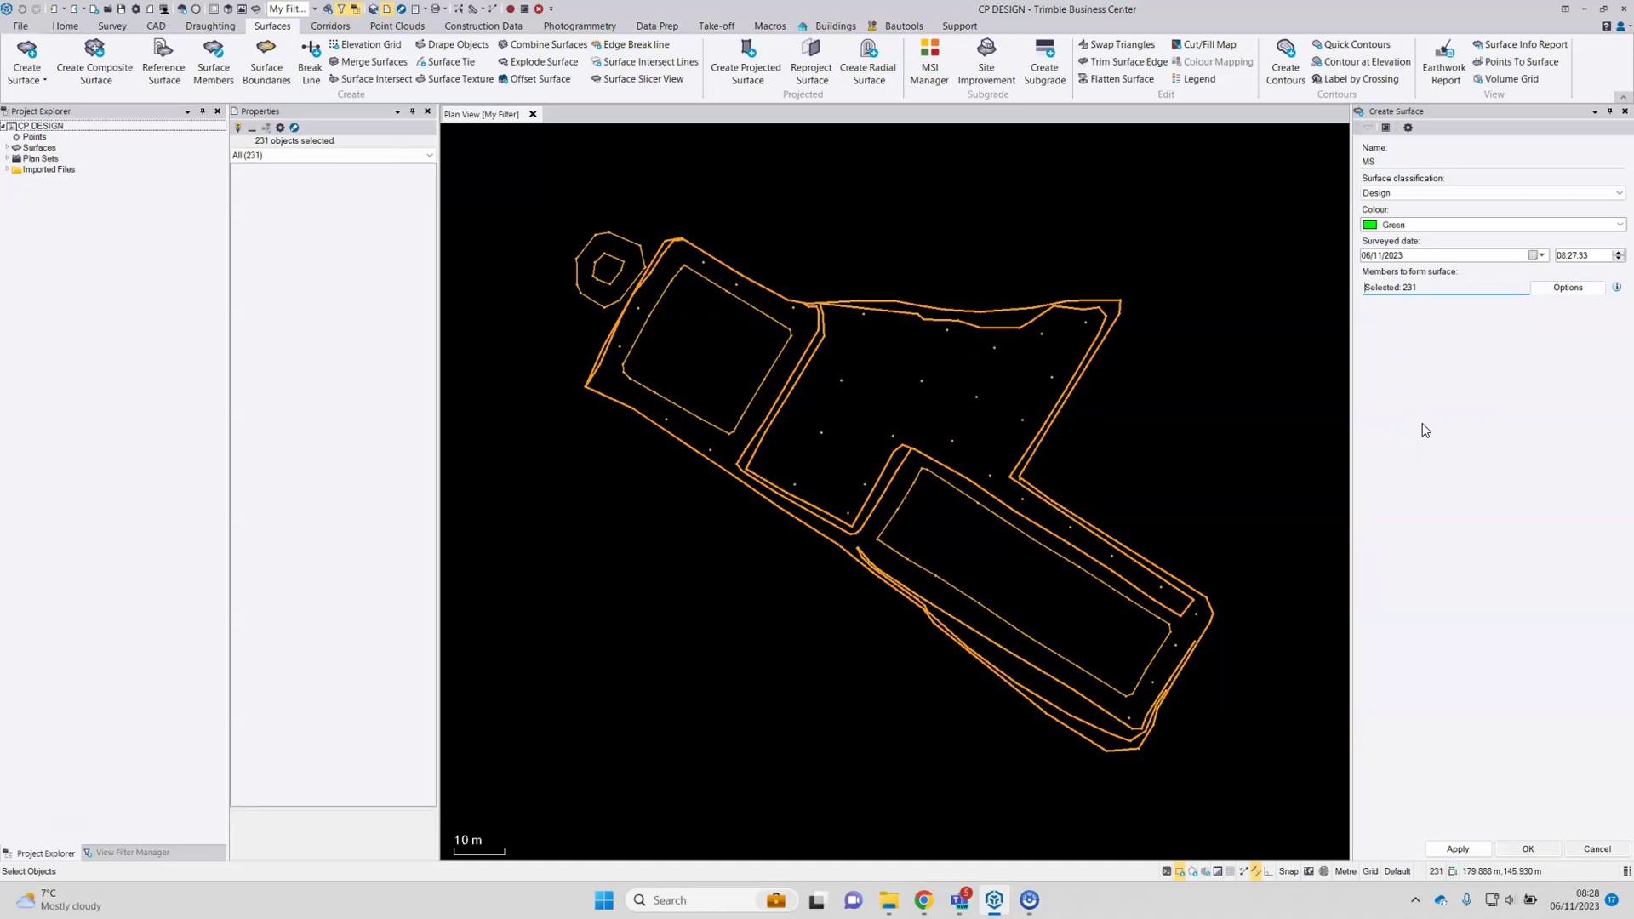
{"action": "left_click", "coordinate": [1536, 848]}
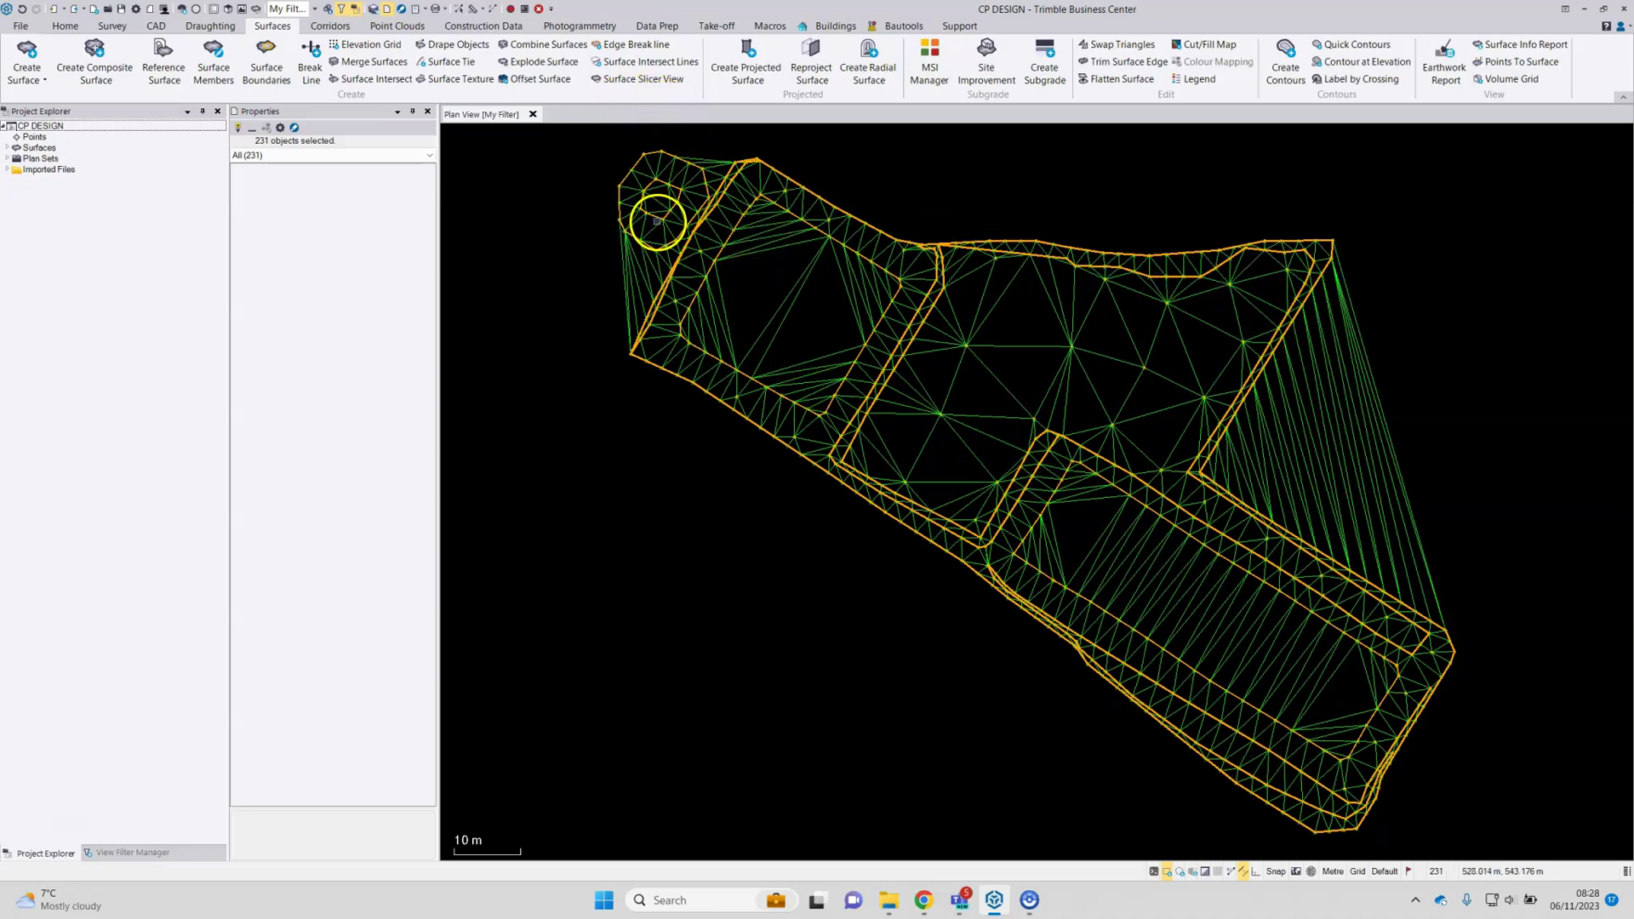
Step: Select only the red outer boundary polyline of the site, then view the whole surface
{"action": "scroll", "coordinate": [1175, 233], "scroll_direction": "up", "scroll_amount": 5}
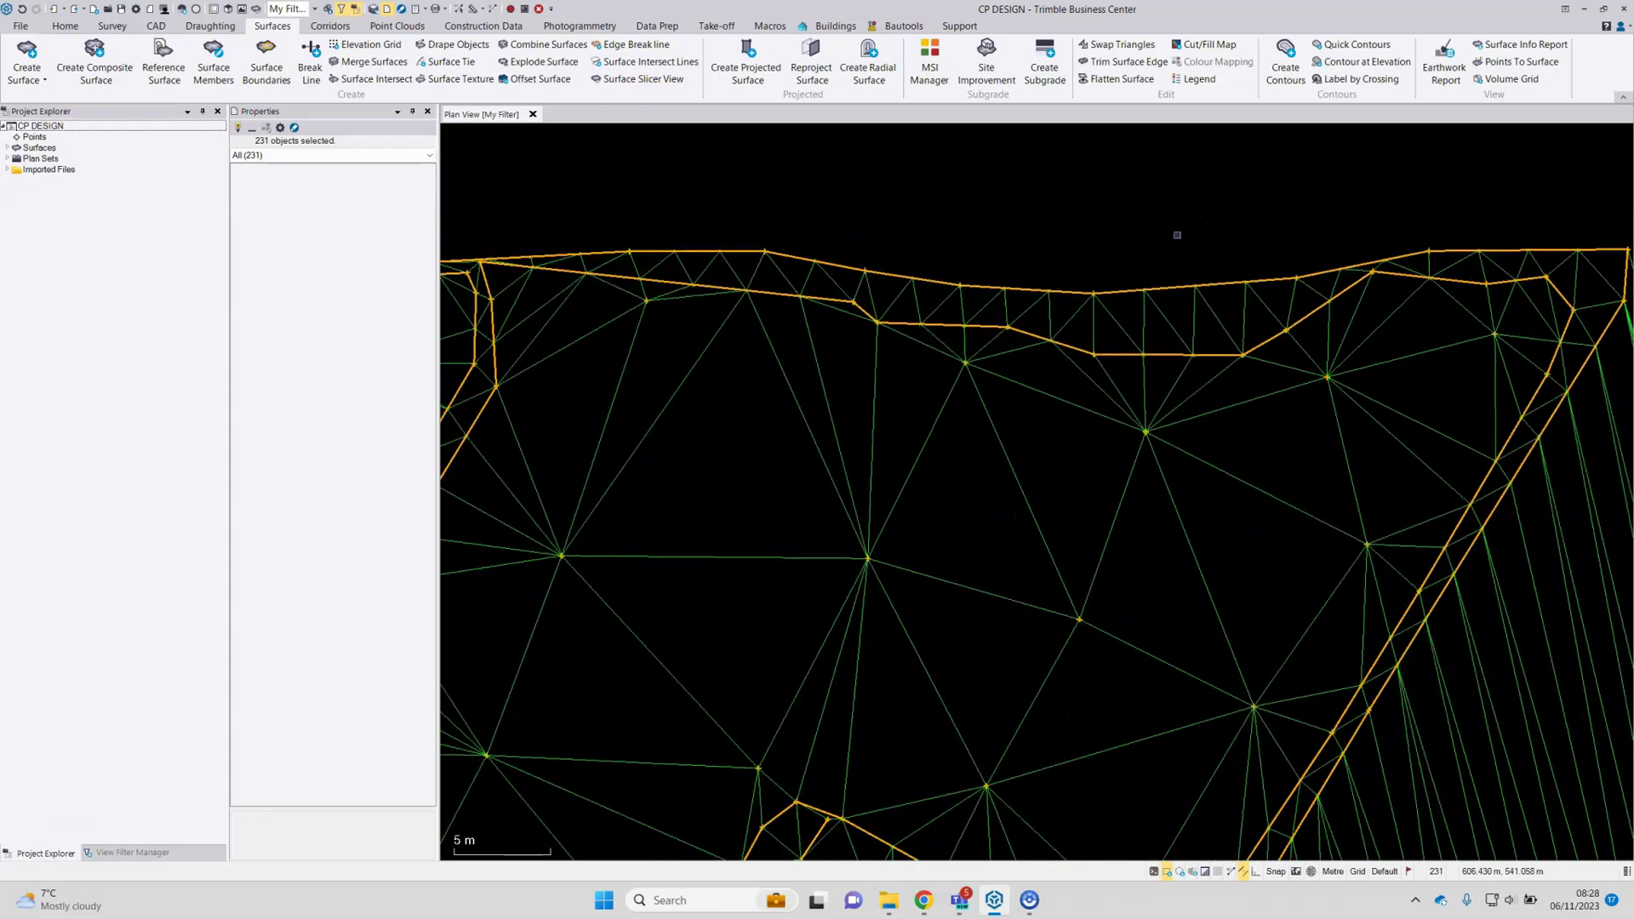
{"action": "scroll", "coordinate": [1175, 238], "scroll_direction": "up", "scroll_amount": 4}
{"action": "scroll", "coordinate": [1149, 284], "scroll_direction": "up", "scroll_amount": 5}
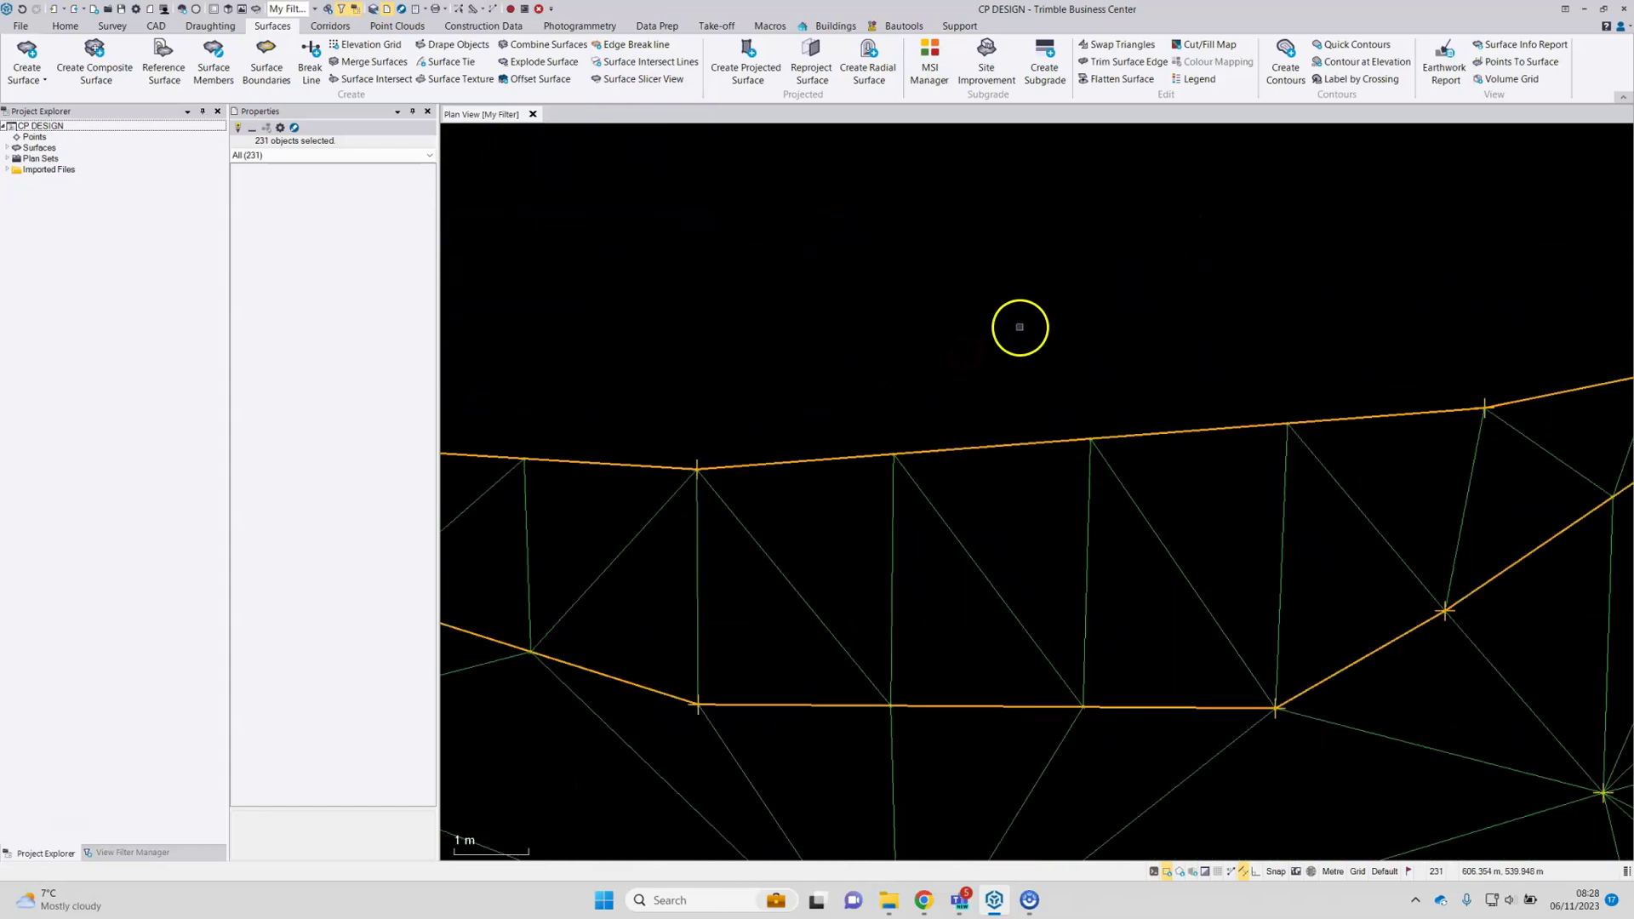
{"action": "left_click", "coordinate": [1019, 327]}
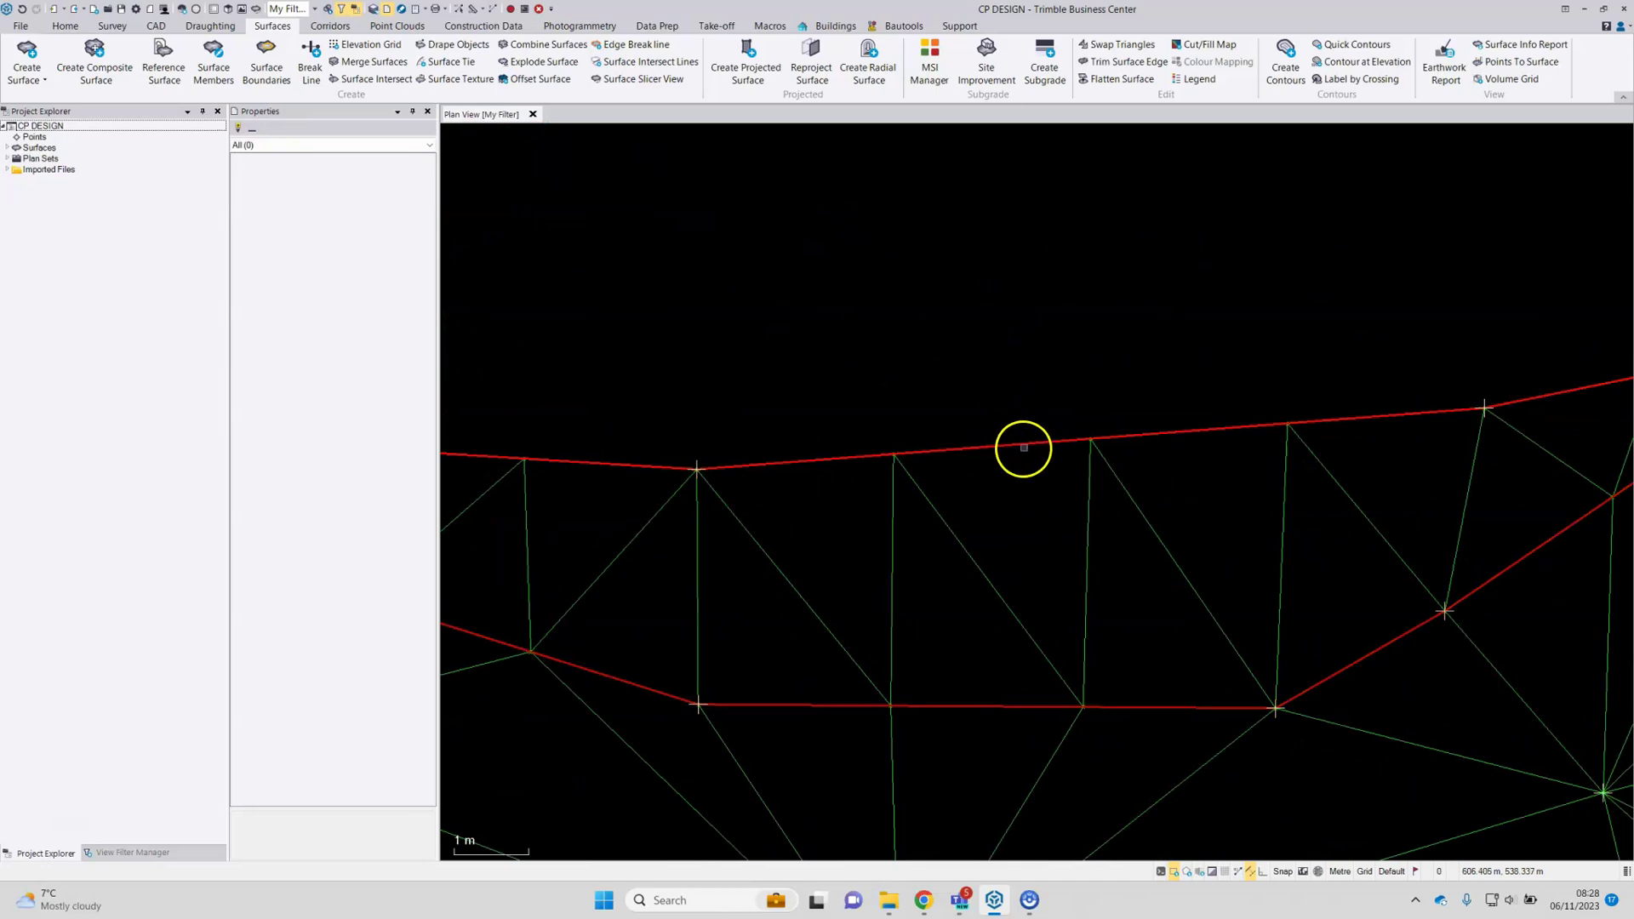
{"action": "mouse_move", "coordinate": [1030, 447]}
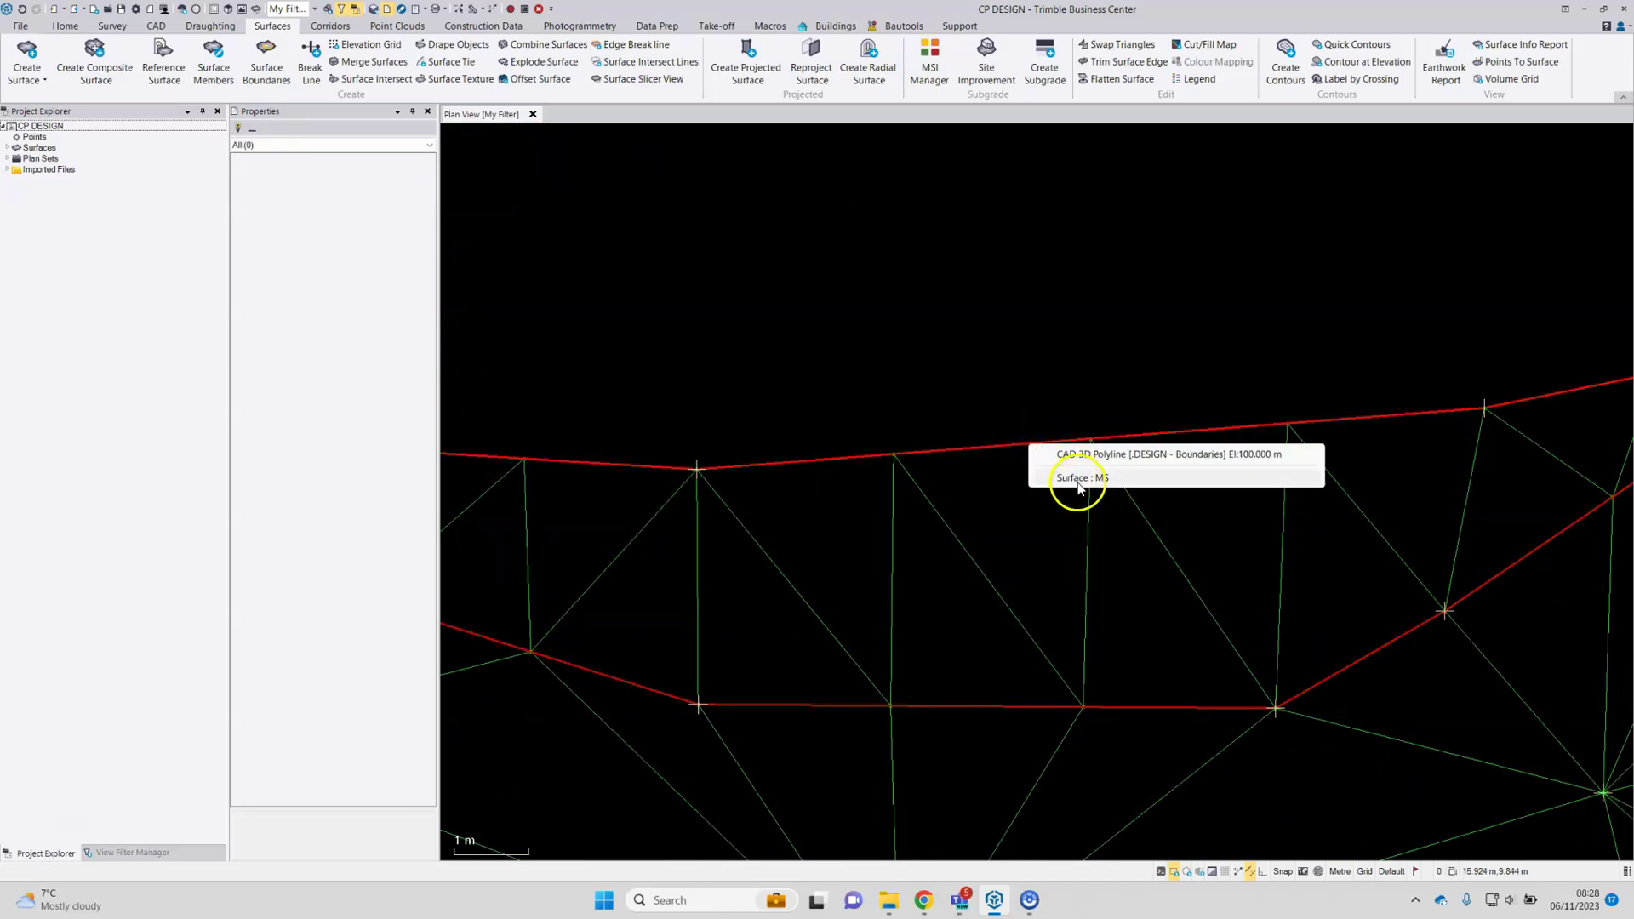
{"action": "left_click", "coordinate": [1084, 444]}
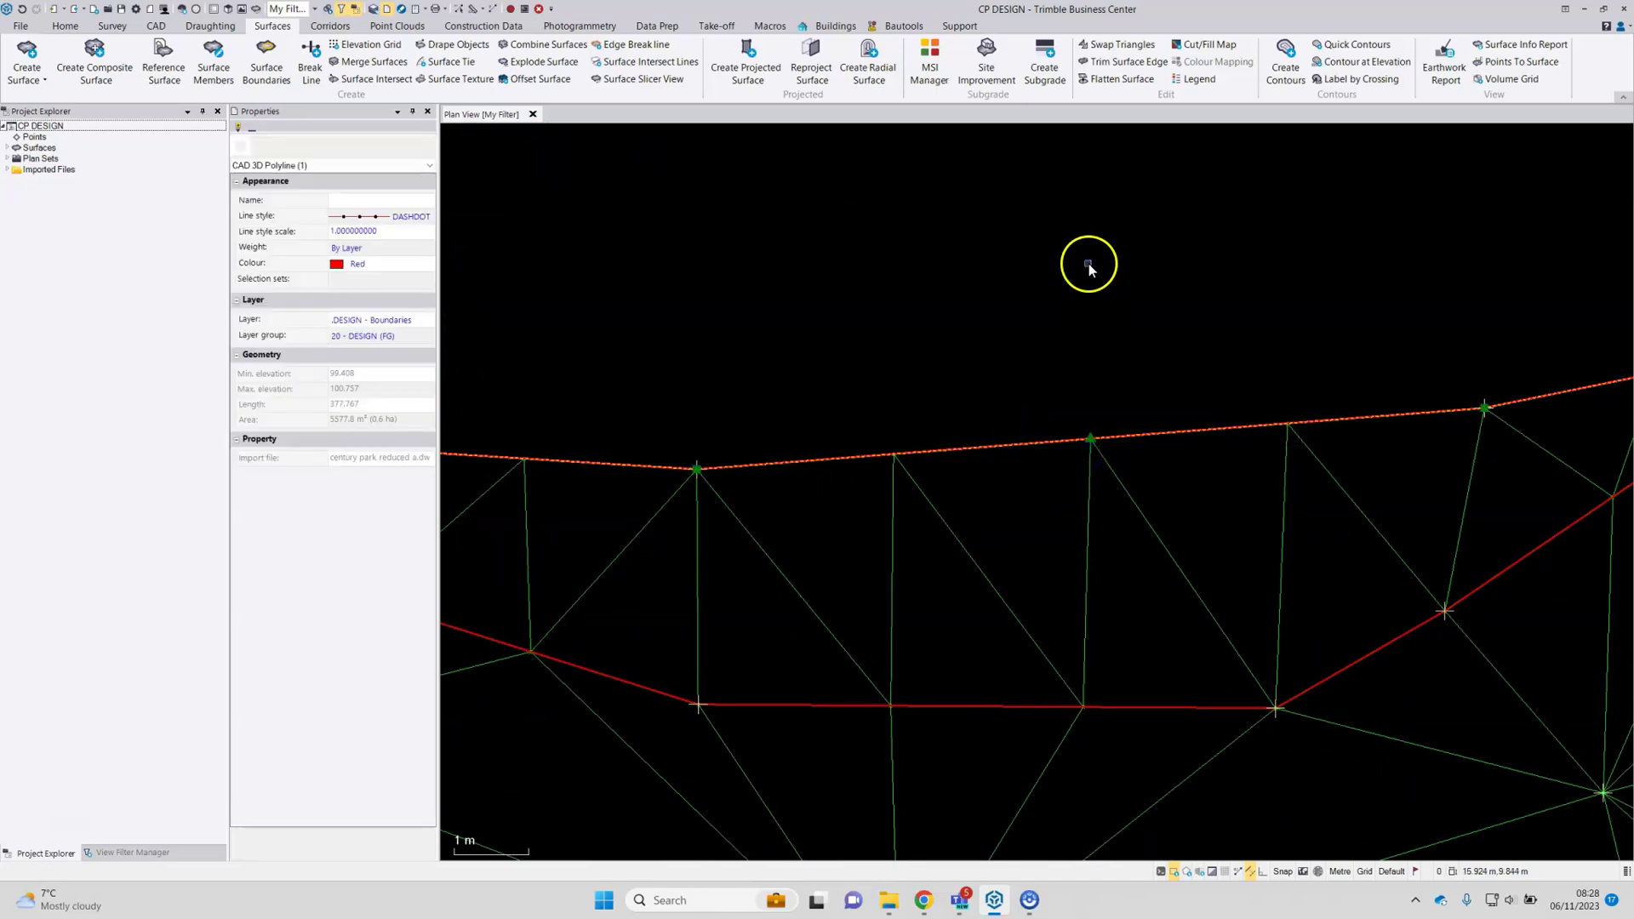
{"action": "scroll", "coordinate": [1089, 263], "scroll_direction": "down", "scroll_amount": 5}
{"action": "middle_click_drag", "start_coordinate": [1092, 261], "coordinate": [1180, 237]}
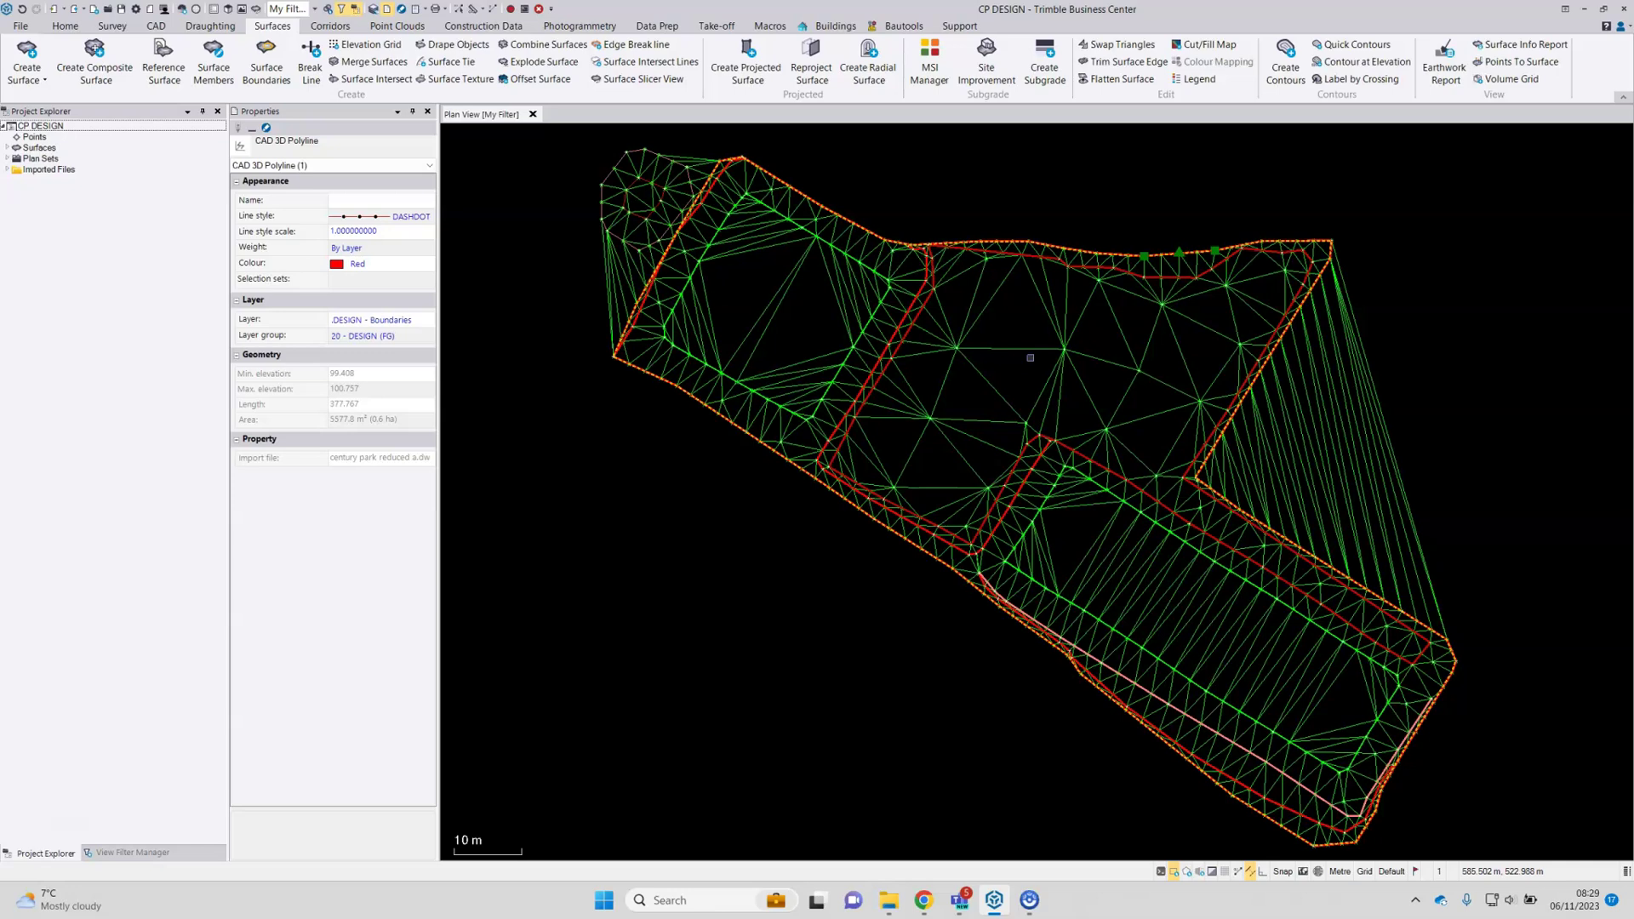
Step: Add the selected red polyline as the boundary of surface MS
{"action": "left_click", "coordinate": [966, 336]}
{"action": "left_click", "coordinate": [383, 78]}
{"action": "left_click", "coordinate": [266, 60]}
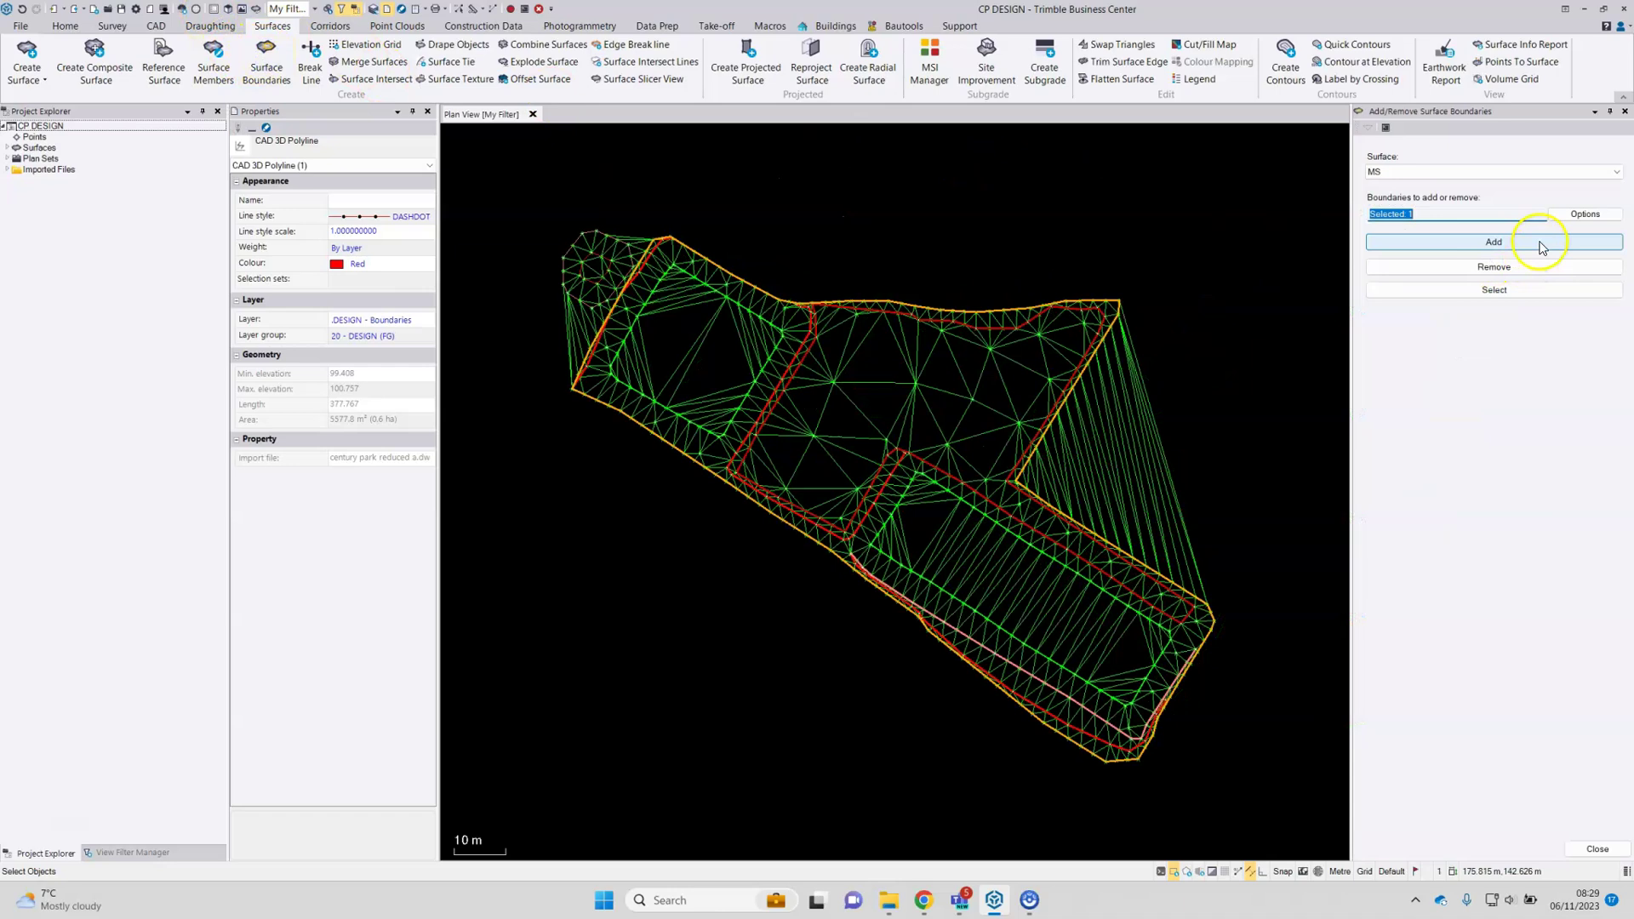
{"action": "left_click", "coordinate": [1538, 243]}
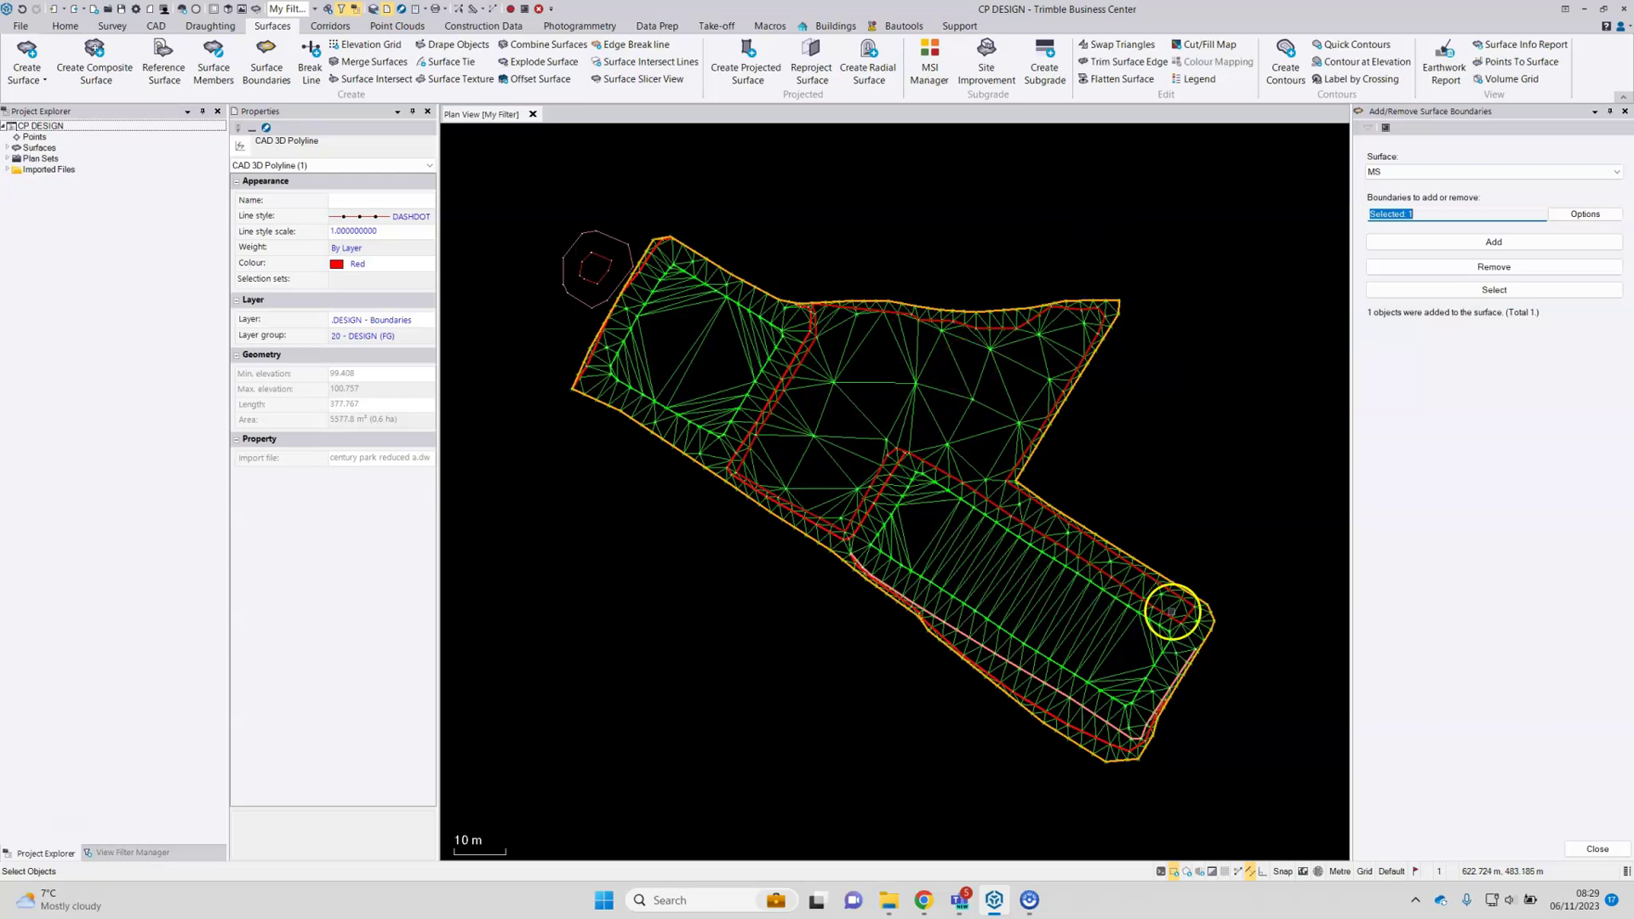
{"action": "middle_click_drag", "start_coordinate": [1035, 422], "coordinate": [1139, 508]}
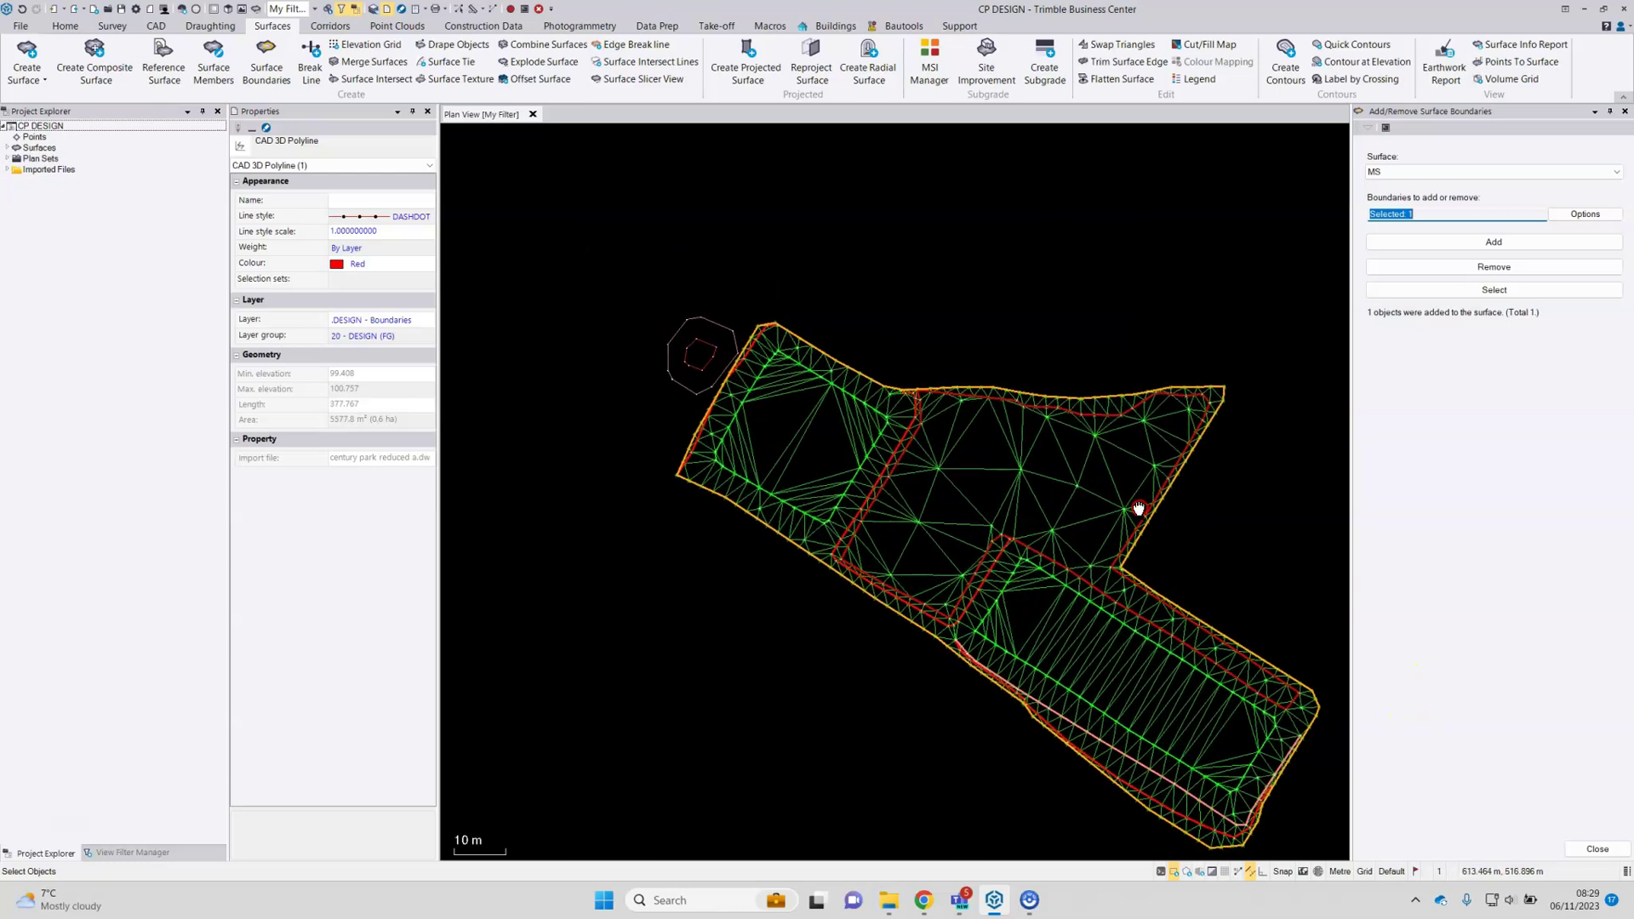
Step: Close the boundary tool and switch to polygon selection mode
{"action": "left_click", "coordinate": [1596, 848]}
{"action": "scroll", "coordinate": [758, 255], "scroll_direction": "up", "scroll_amount": 4}
{"action": "scroll", "coordinate": [751, 244], "scroll_direction": "up", "scroll_amount": 5}
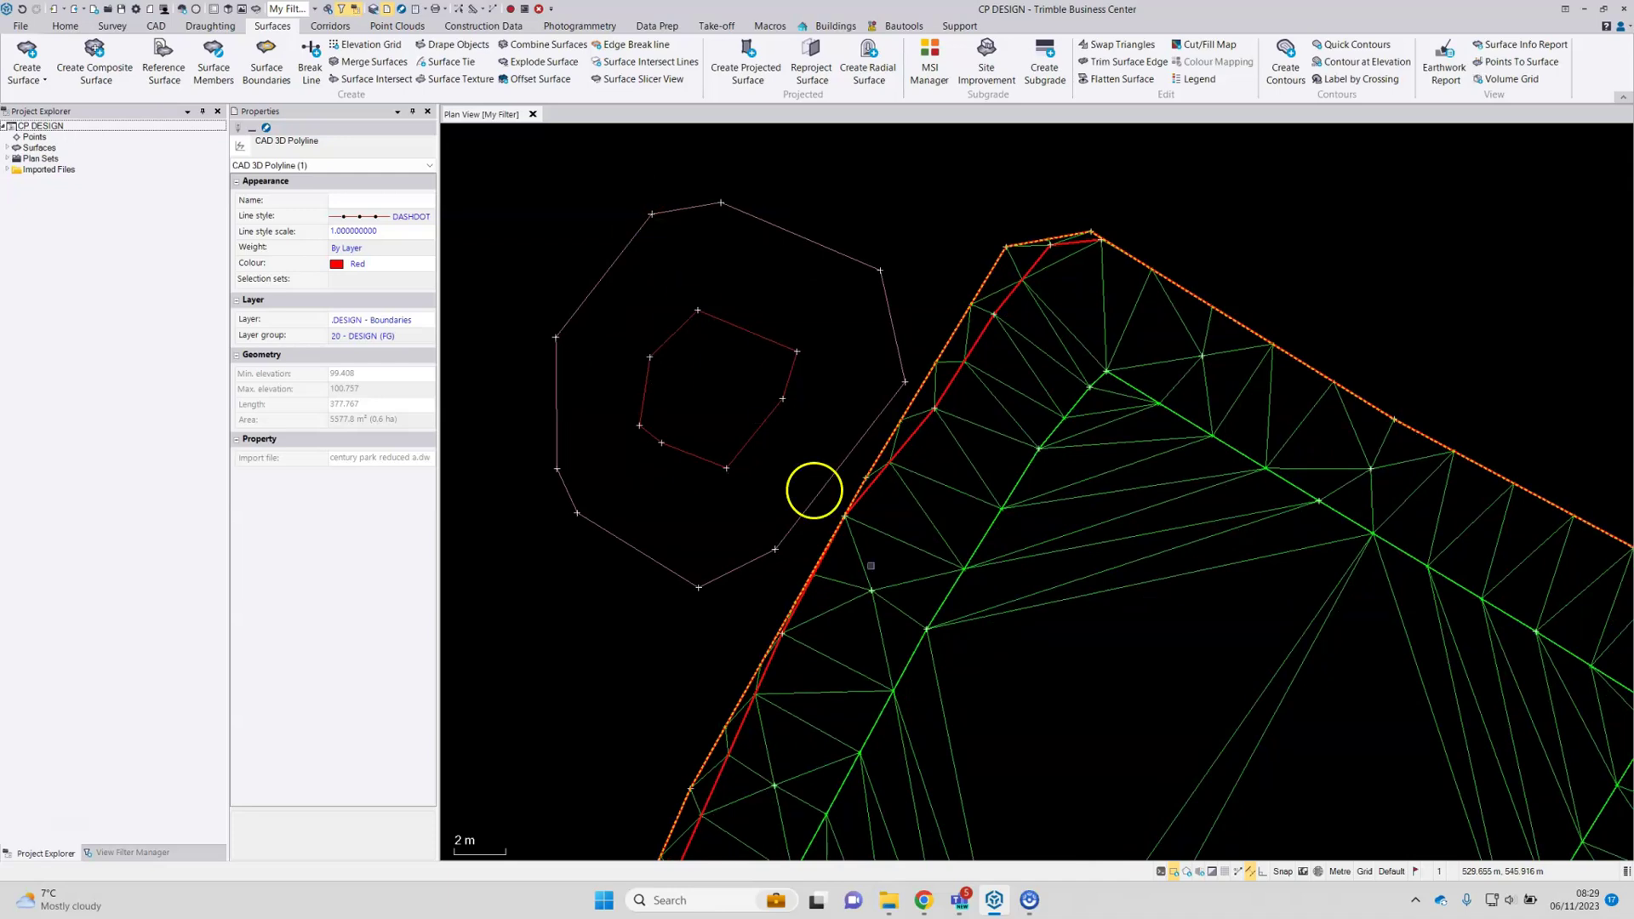
{"action": "left_click", "coordinate": [1186, 874]}
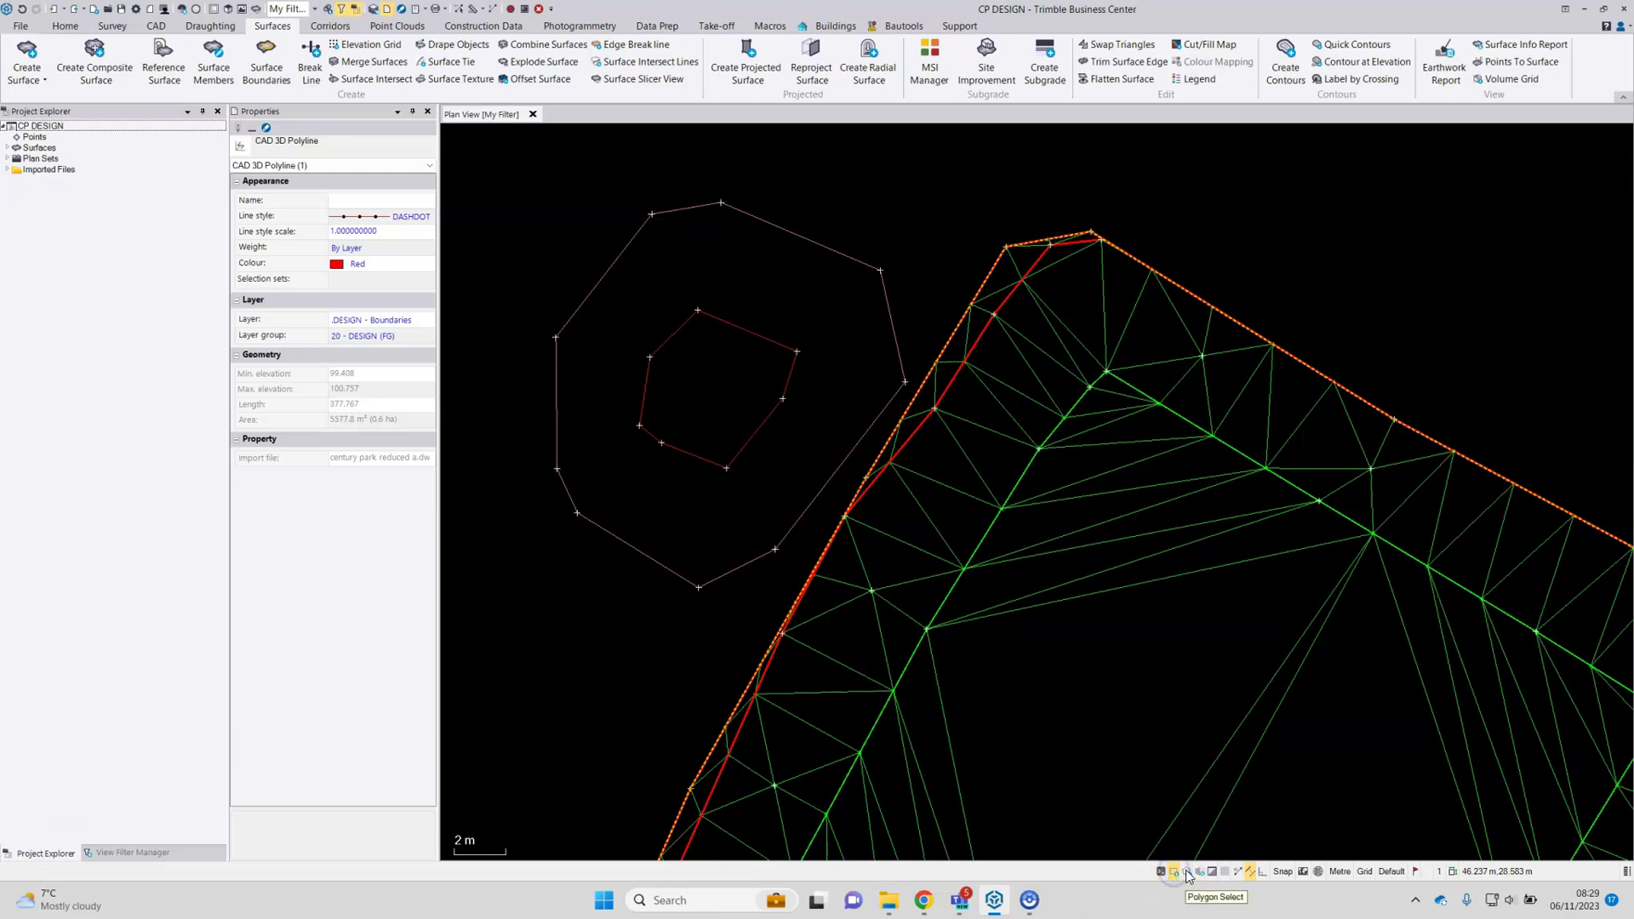
{"action": "left_click", "coordinate": [1187, 872]}
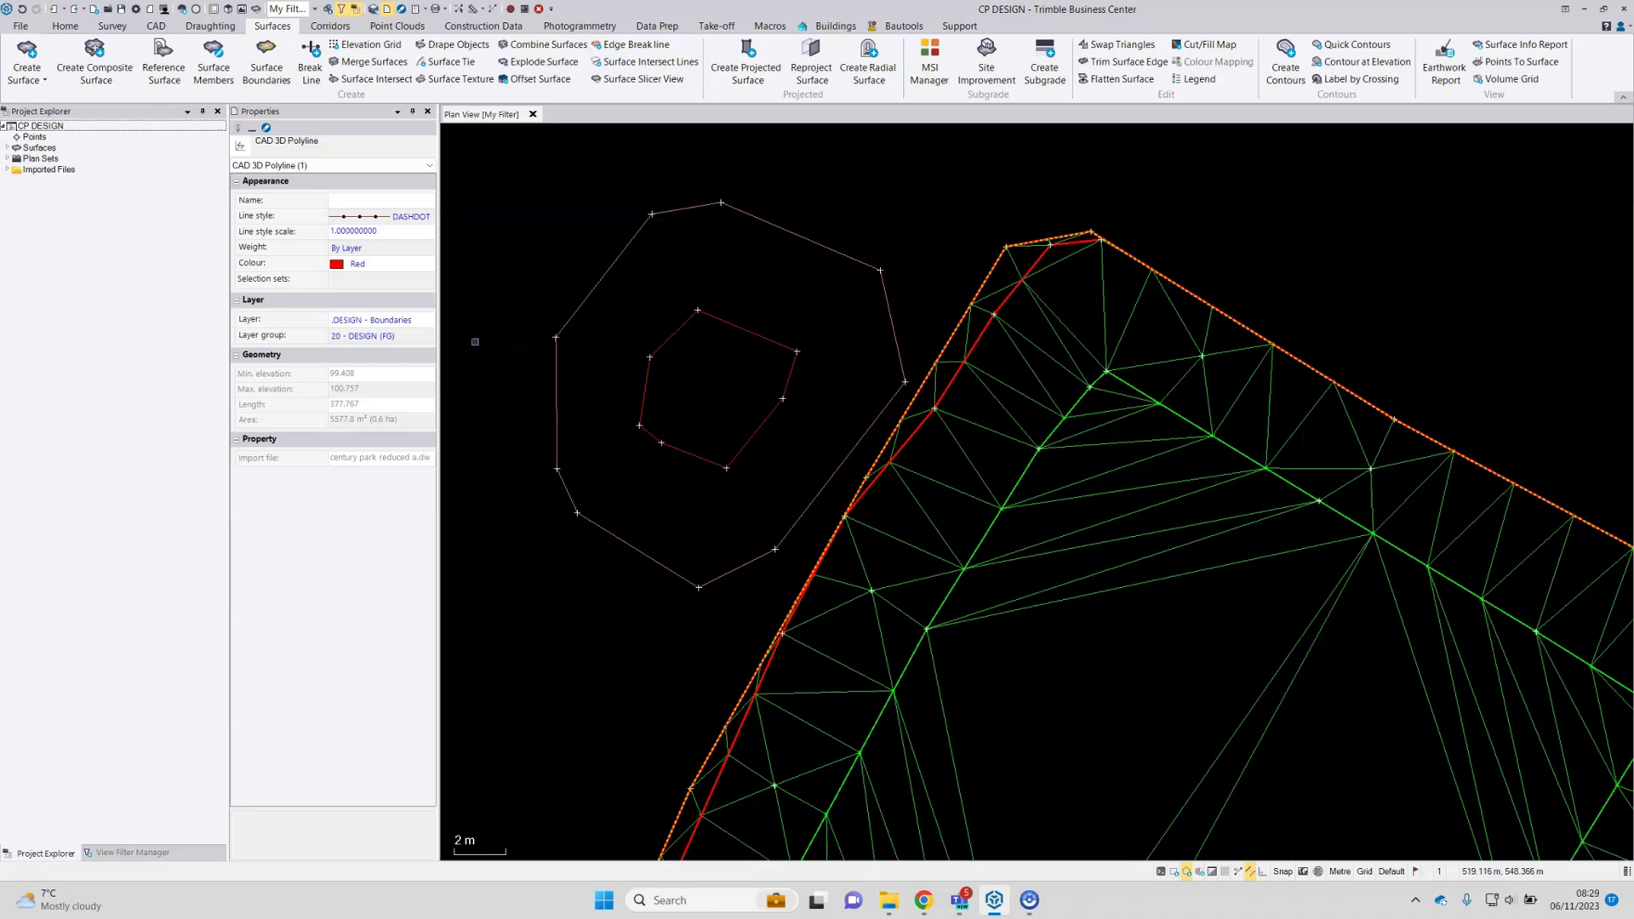
Step: Draw a selection polygon around the nested stockpile outlines, selecting their 18 lines
{"action": "left_click", "coordinate": [475, 341]}
{"action": "left_click", "coordinate": [630, 164]}
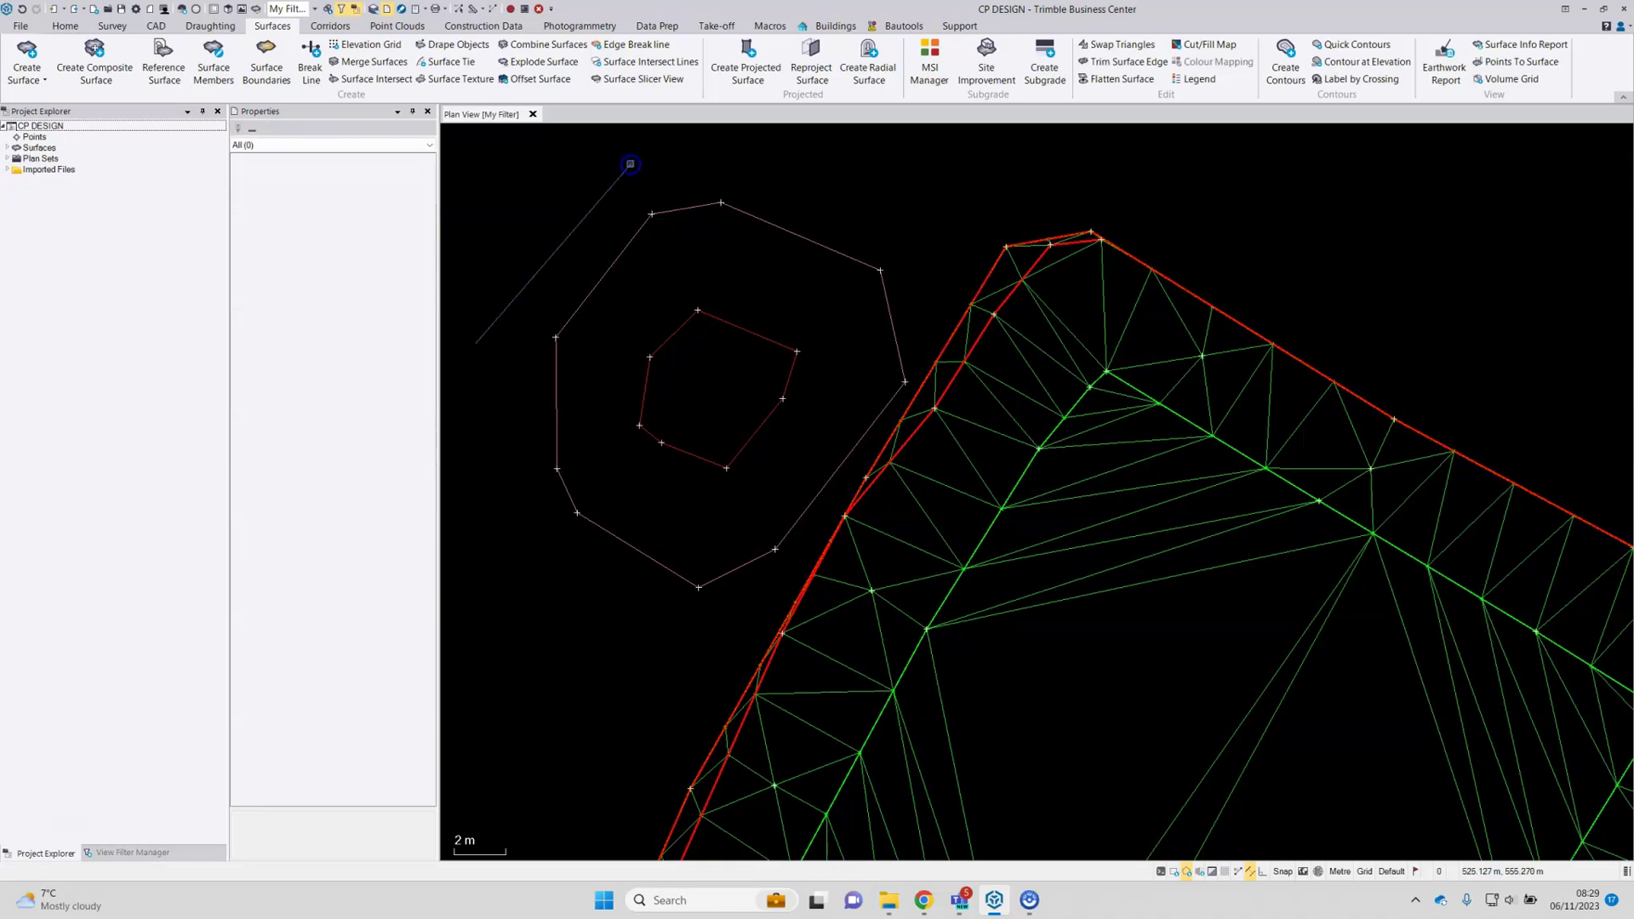
{"action": "left_click", "coordinate": [734, 161]}
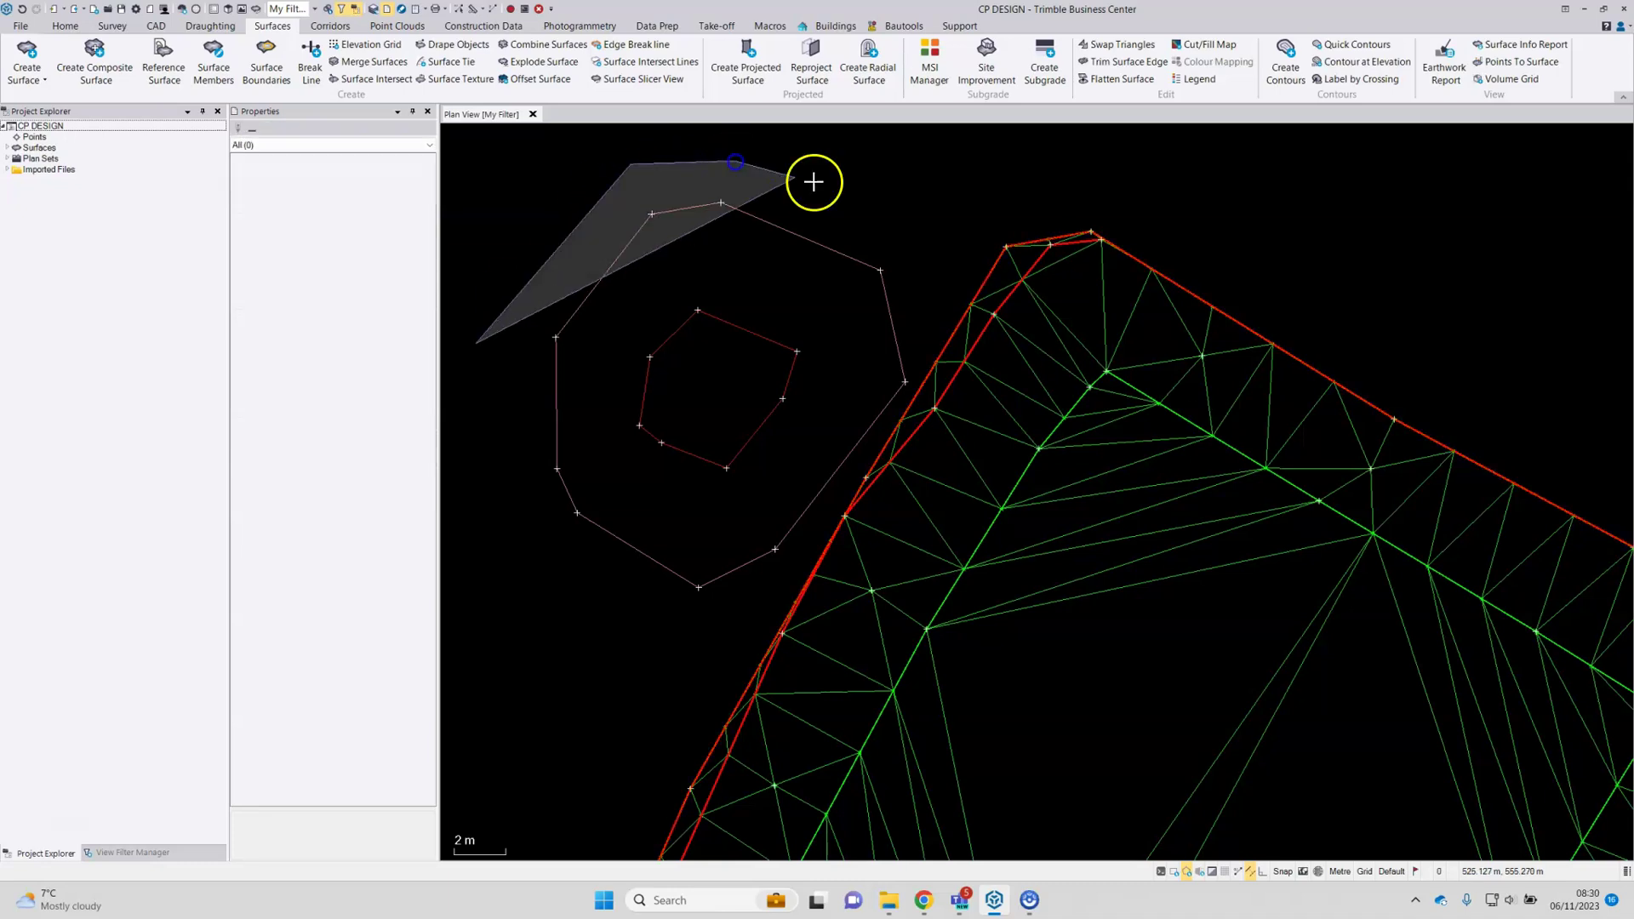
{"action": "left_click", "coordinate": [847, 191]}
{"action": "left_click", "coordinate": [917, 225]}
{"action": "left_click", "coordinate": [930, 308]}
{"action": "left_click", "coordinate": [911, 378]}
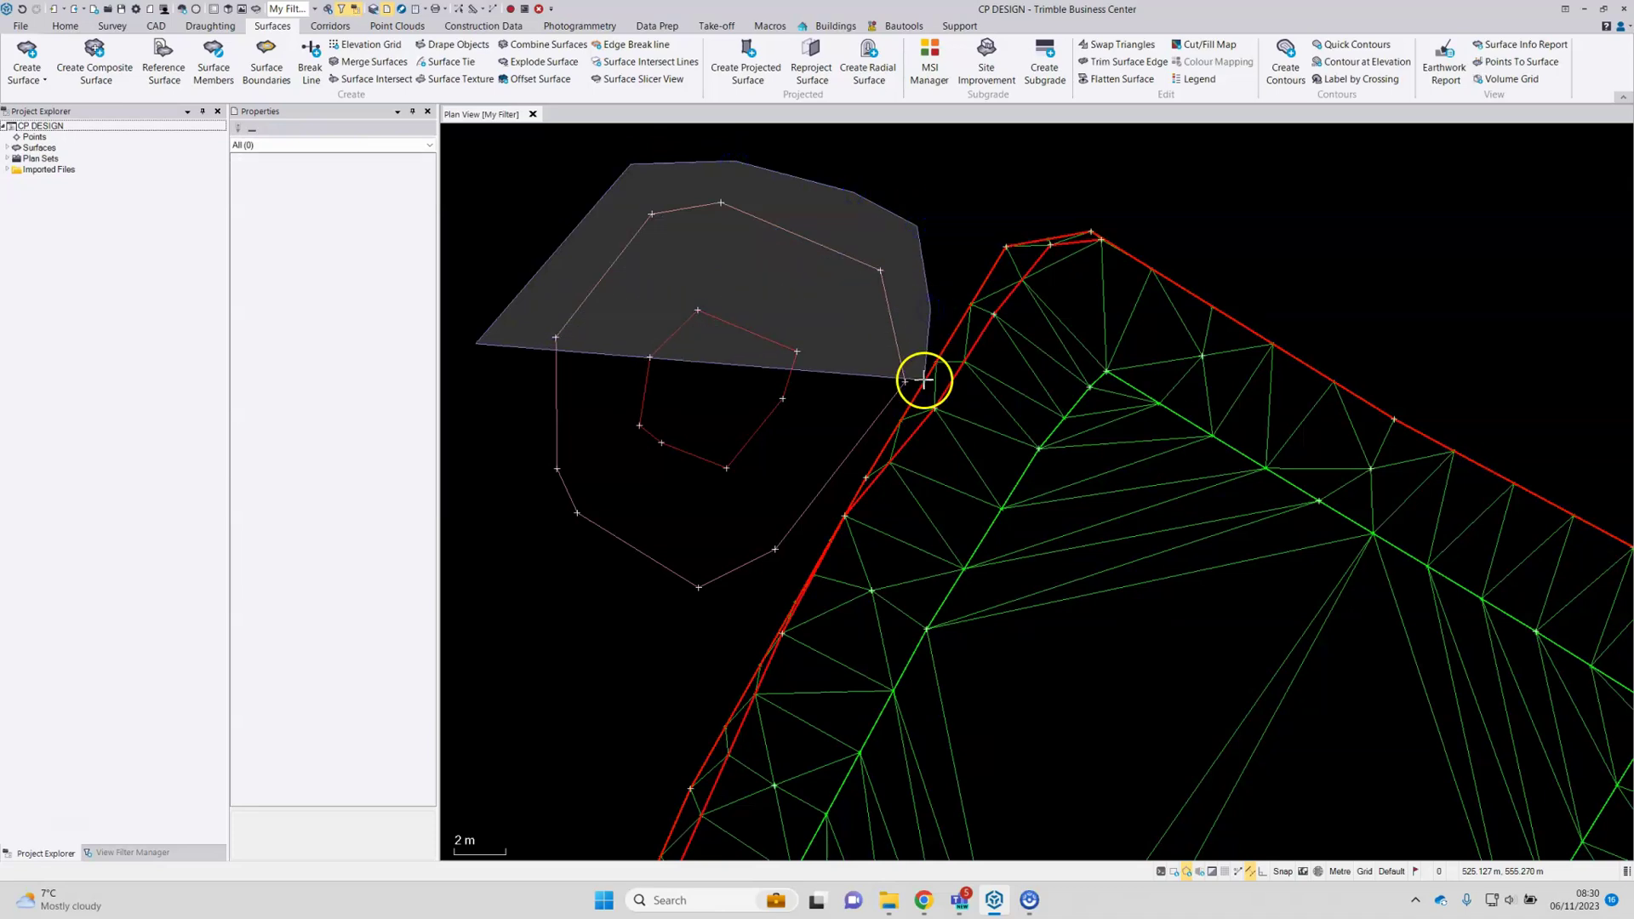
{"action": "left_click", "coordinate": [817, 521]}
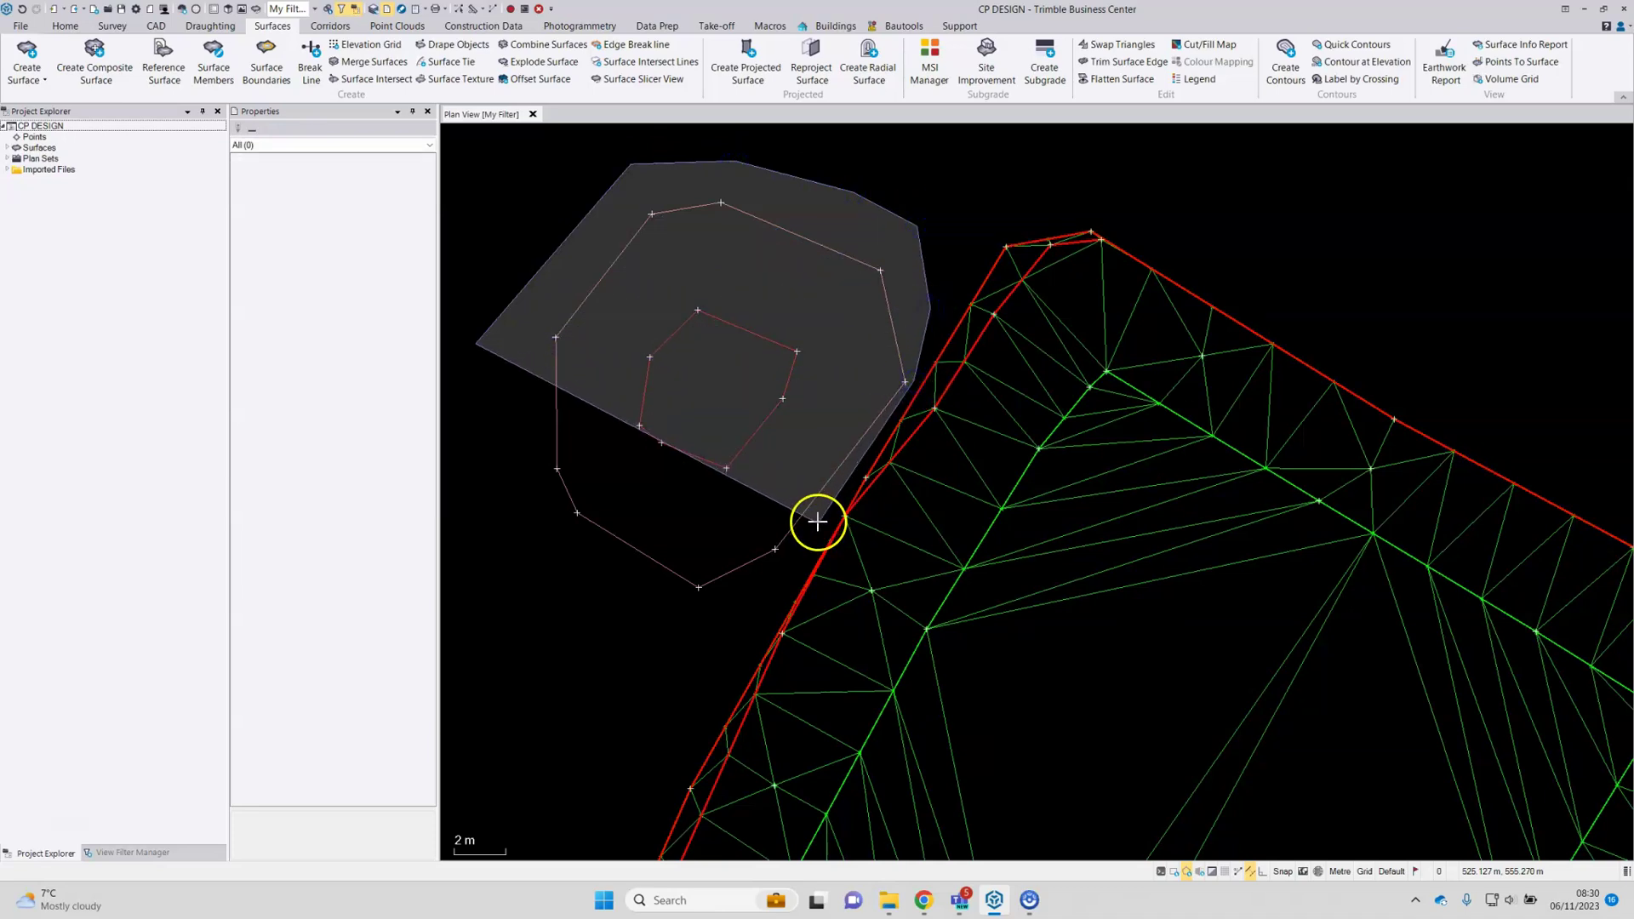
{"action": "left_click", "coordinate": [723, 621]}
{"action": "left_click", "coordinate": [604, 621]}
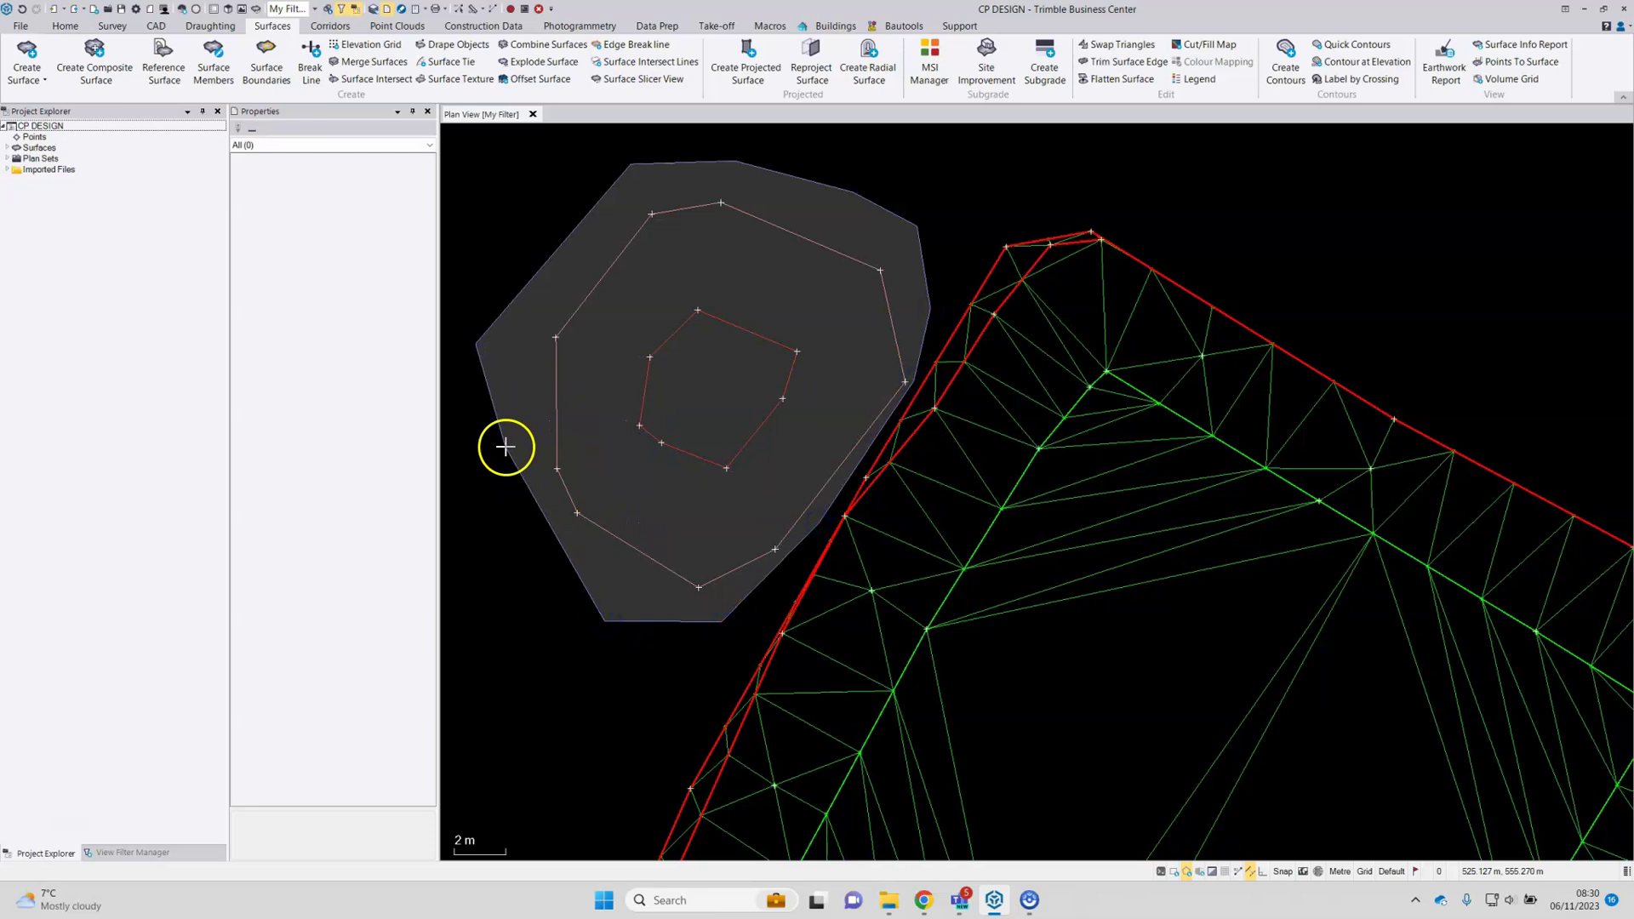
{"action": "double_click", "coordinate": [503, 446]}
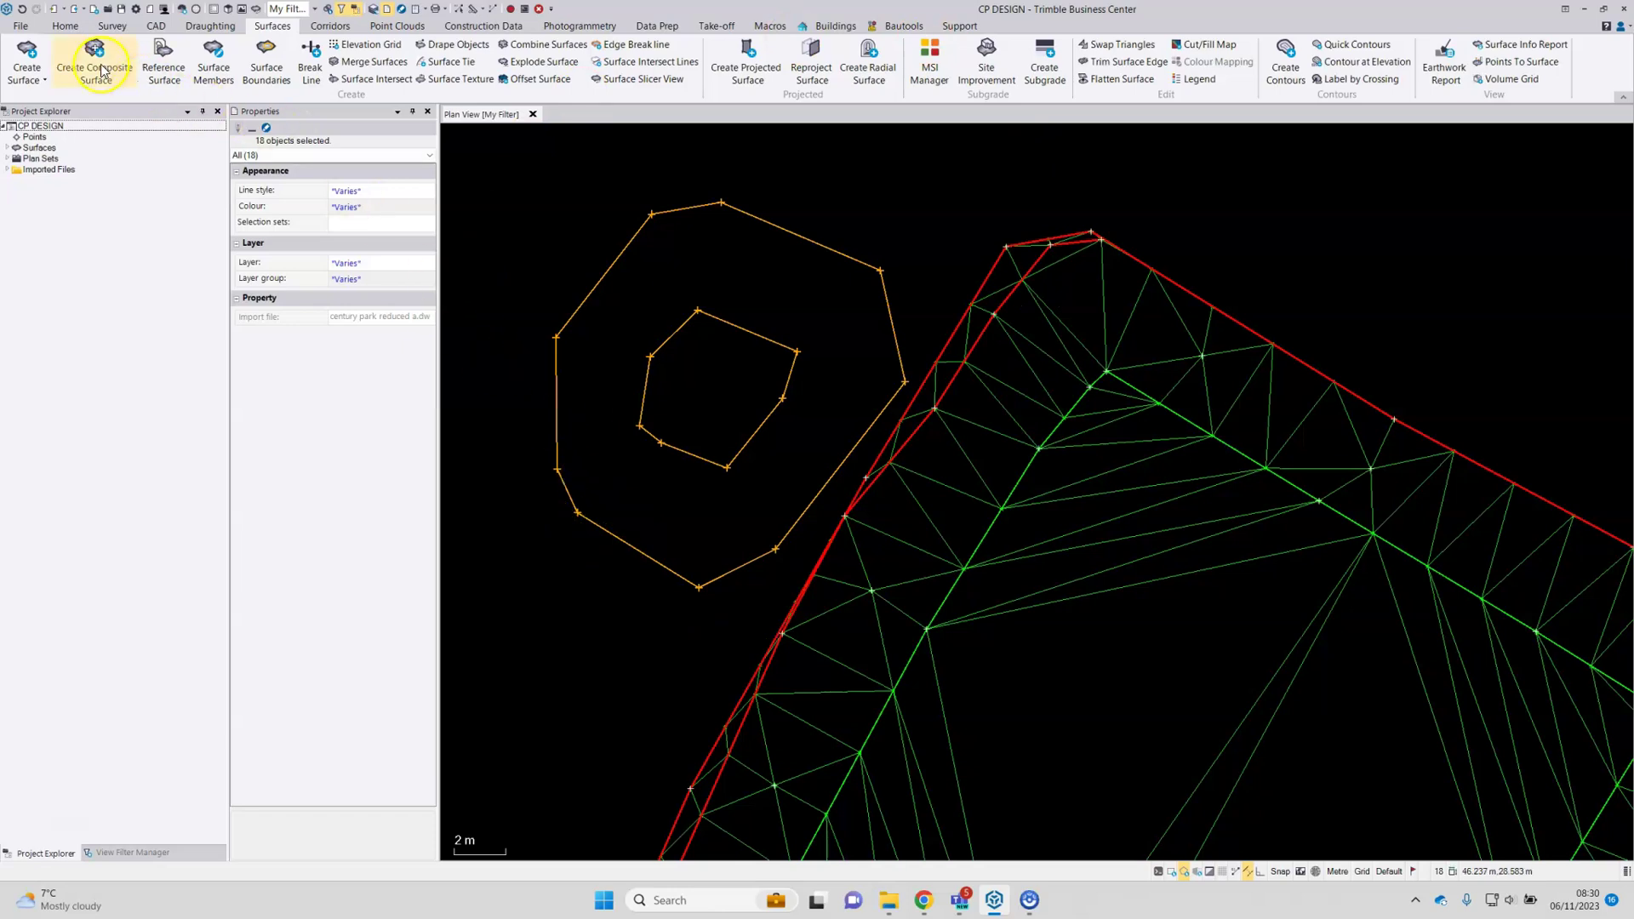
Step: Create a Magenta surface named SP from the 18 selected stockpile lines
{"action": "left_click", "coordinate": [27, 53]}
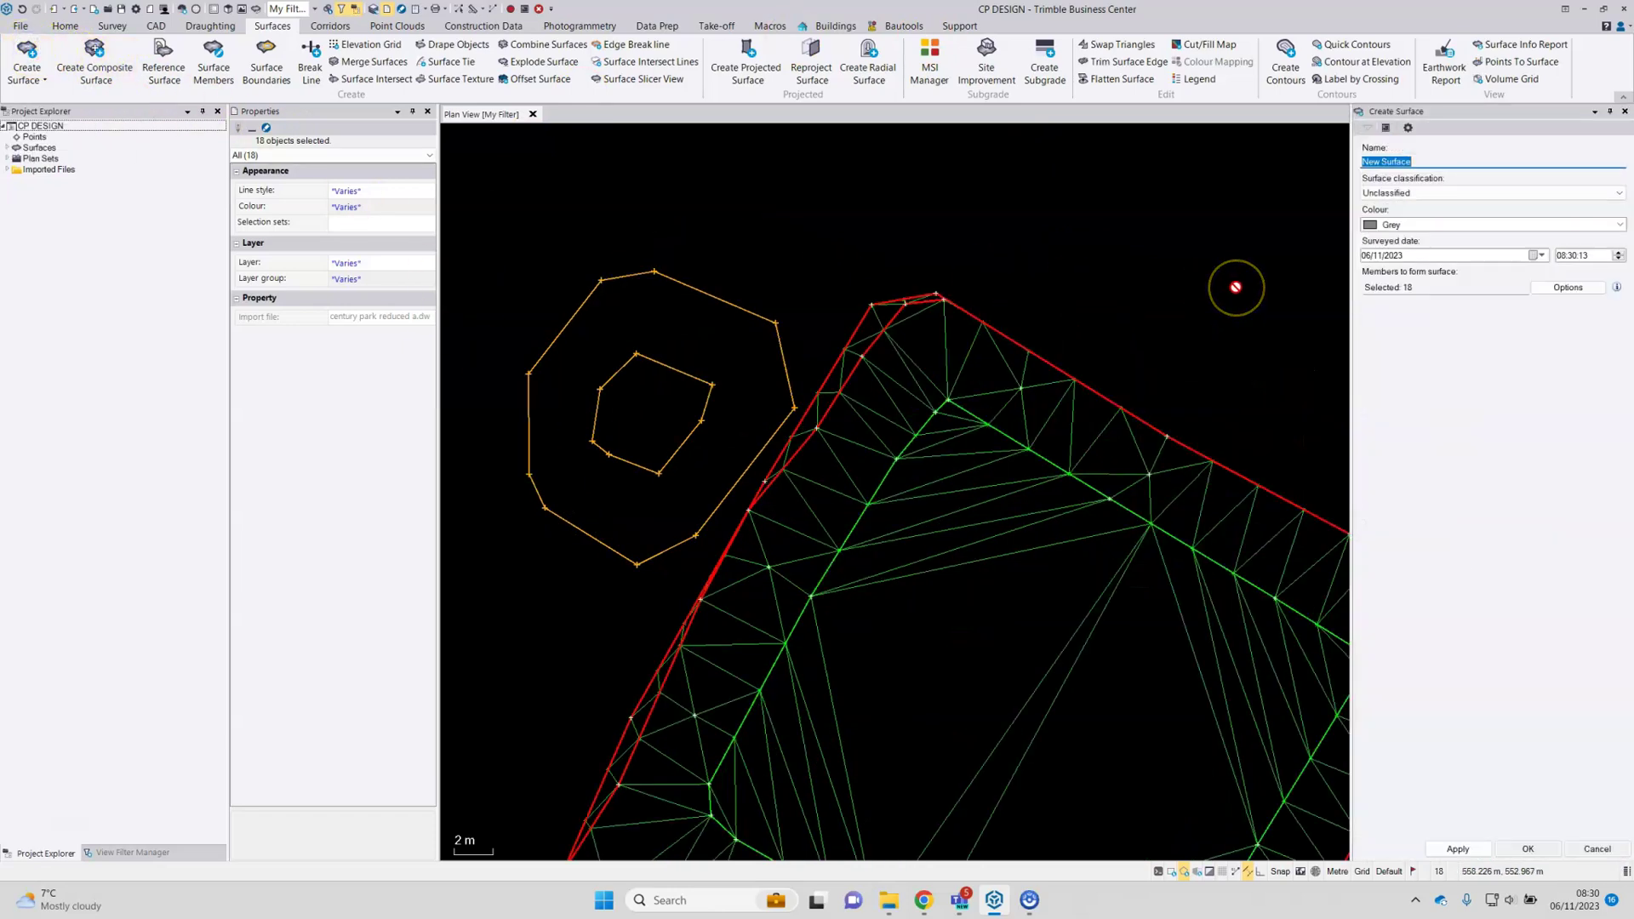
{"action": "type", "text": "SP"}
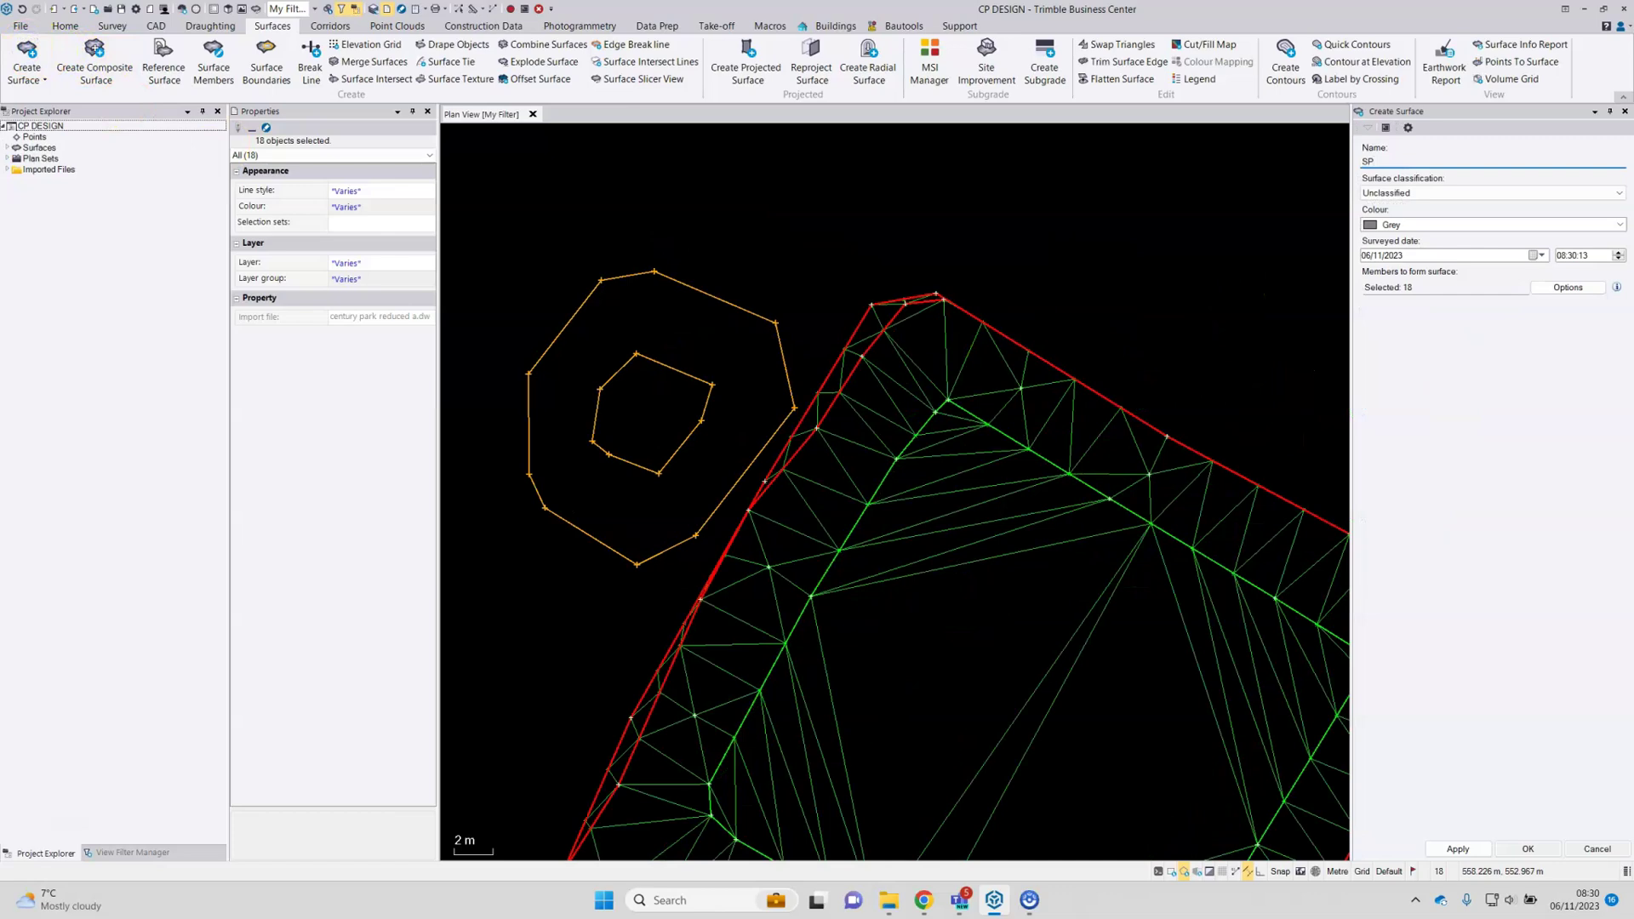
{"action": "left_click", "coordinate": [1437, 225]}
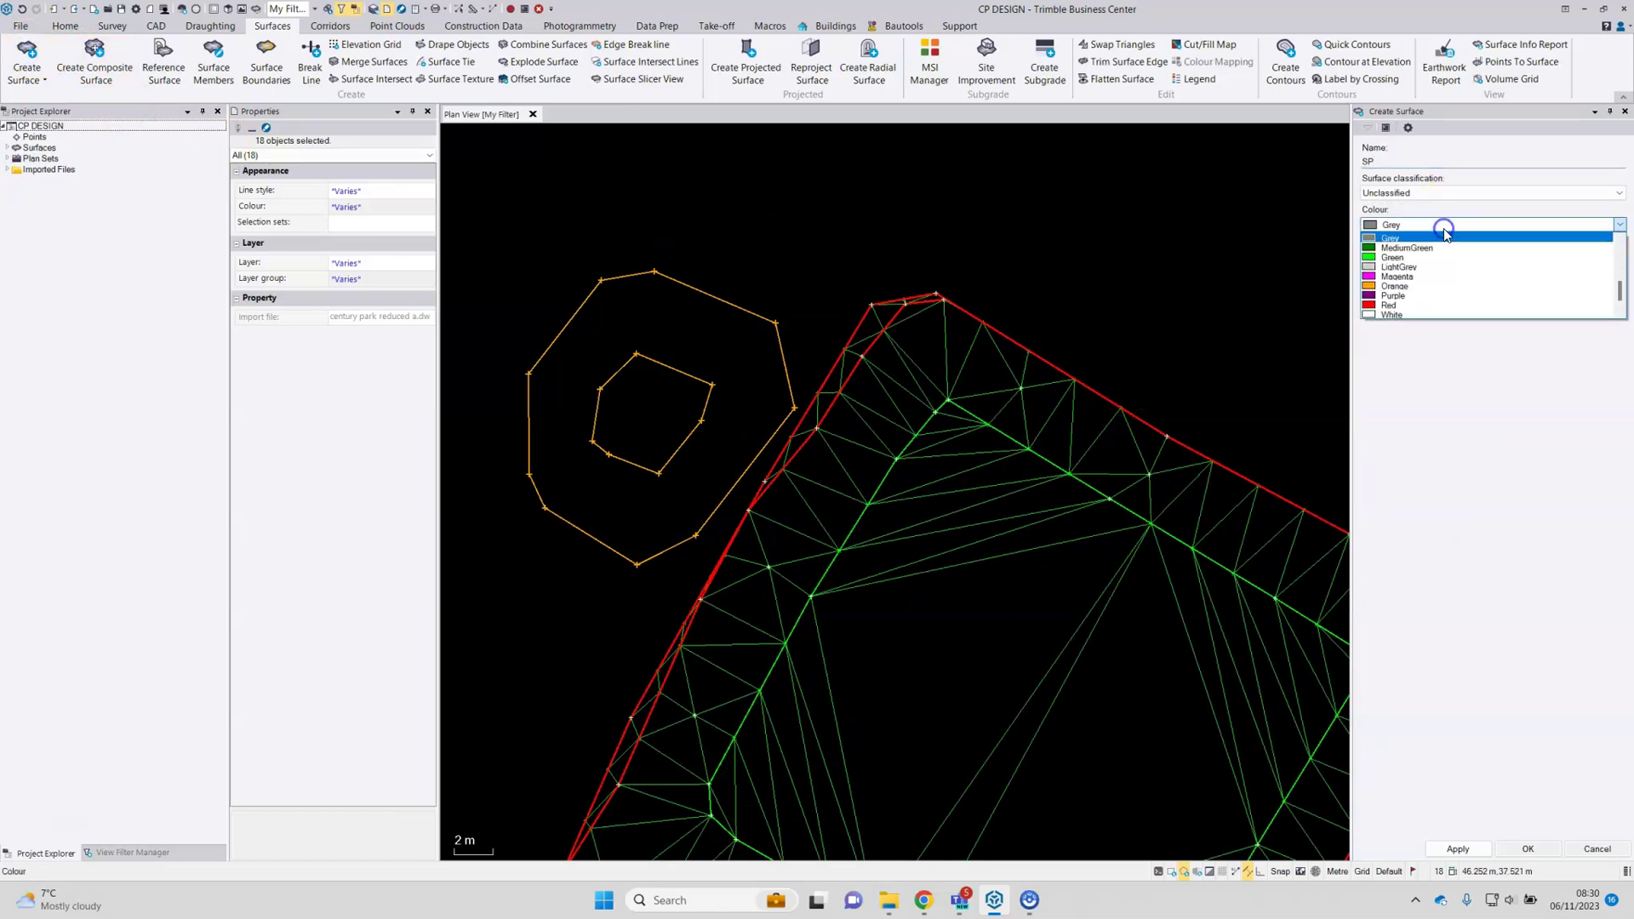
{"action": "left_click", "coordinate": [1403, 277]}
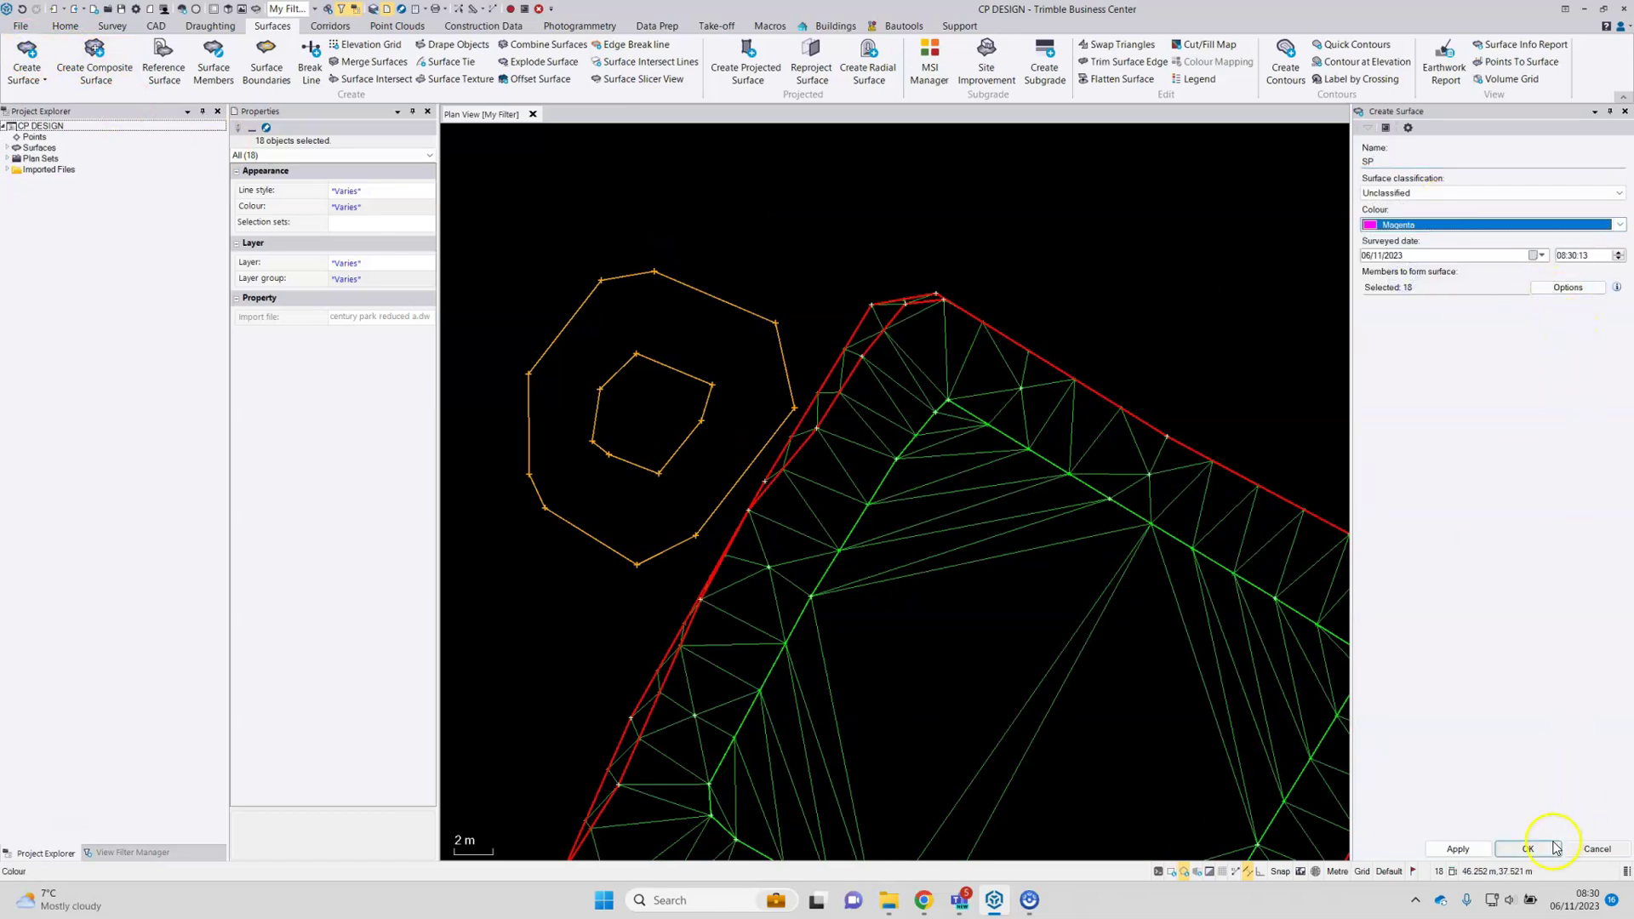
{"action": "left_click", "coordinate": [1527, 848]}
{"action": "scroll", "coordinate": [936, 425], "scroll_direction": "up", "scroll_amount": 1}
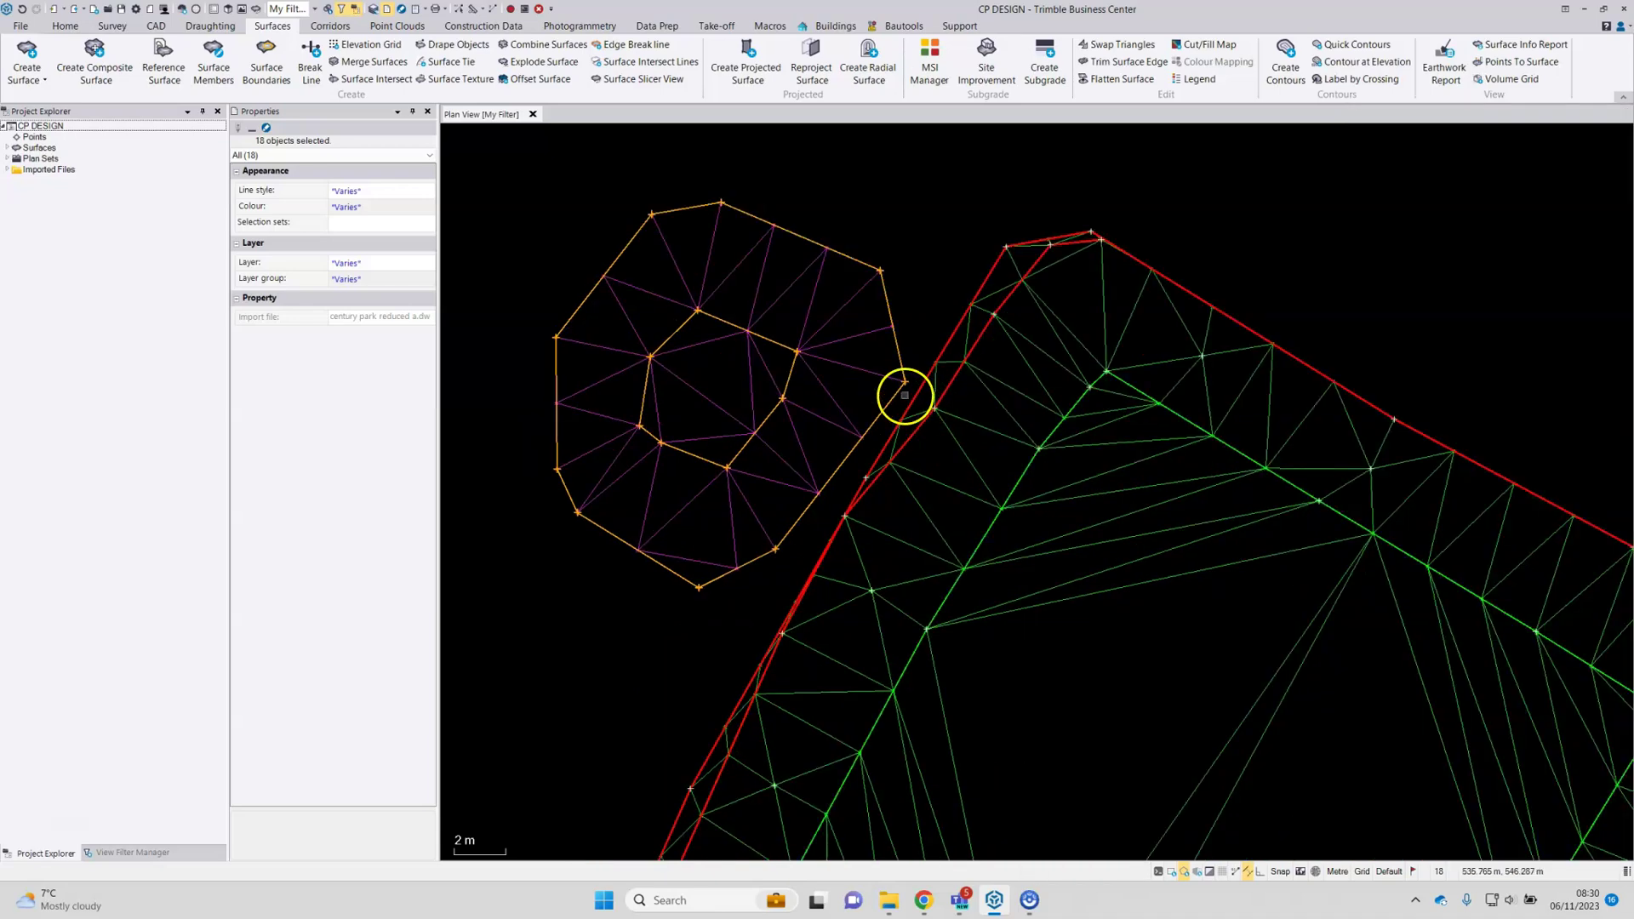
{"action": "scroll", "coordinate": [901, 386], "scroll_direction": "down", "scroll_amount": 4}
{"action": "scroll", "coordinate": [1021, 445], "scroll_direction": "down", "scroll_amount": 1}
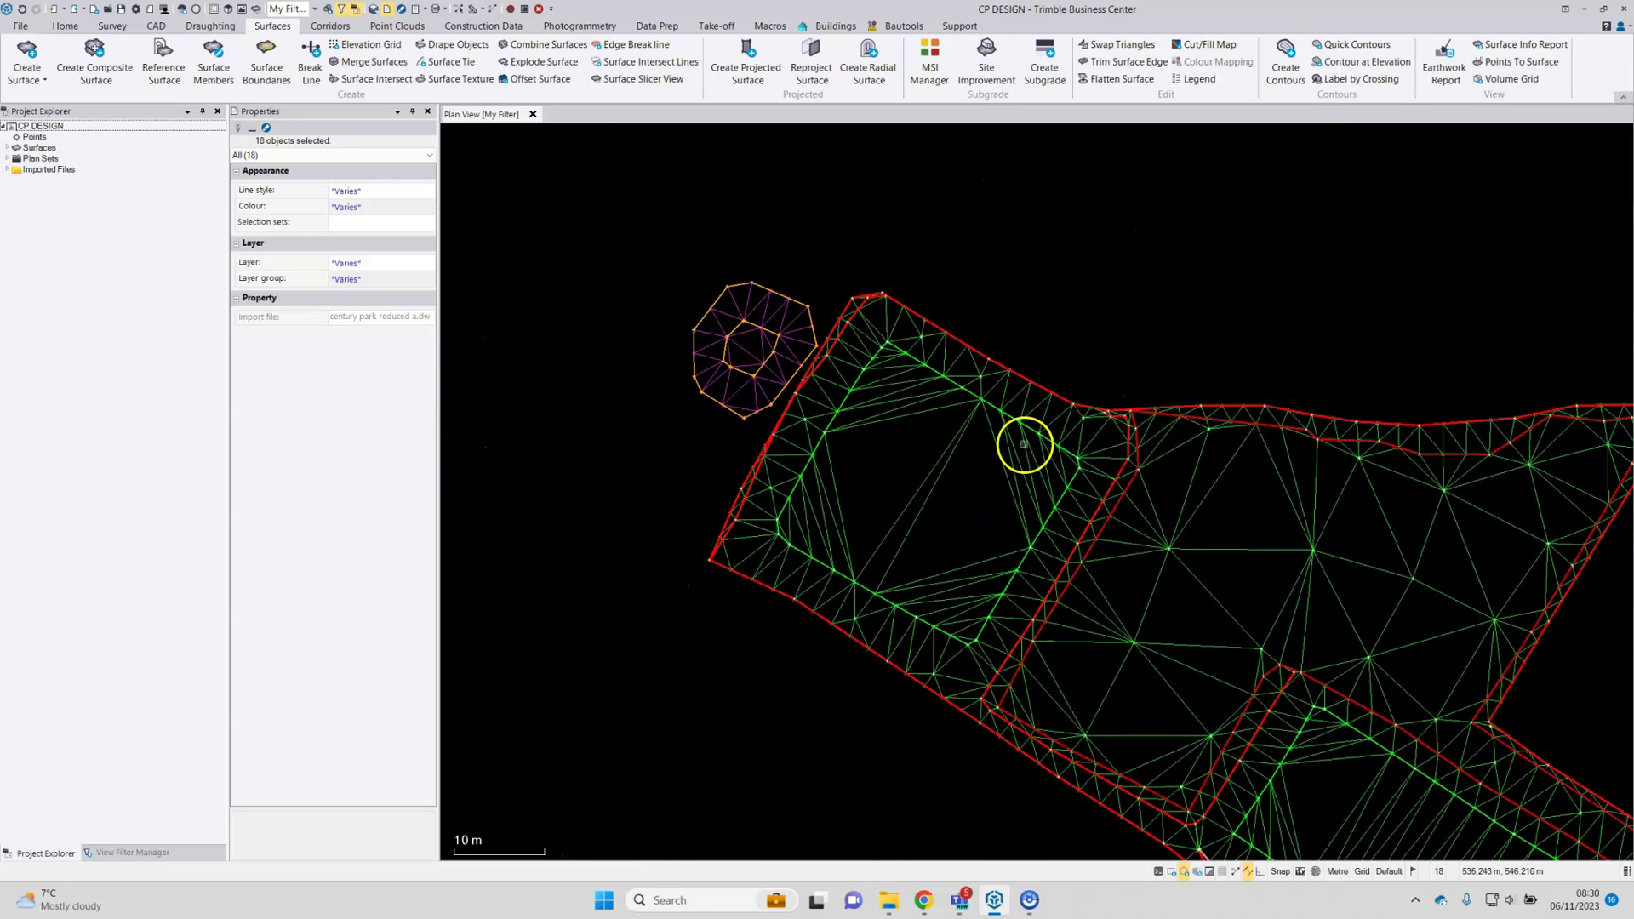
{"action": "middle_click_drag", "start_coordinate": [1021, 445], "coordinate": [843, 346]}
{"action": "middle_click_drag", "start_coordinate": [1075, 460], "coordinate": [961, 378]}
{"action": "scroll", "coordinate": [962, 378], "scroll_direction": "down", "scroll_amount": 1}
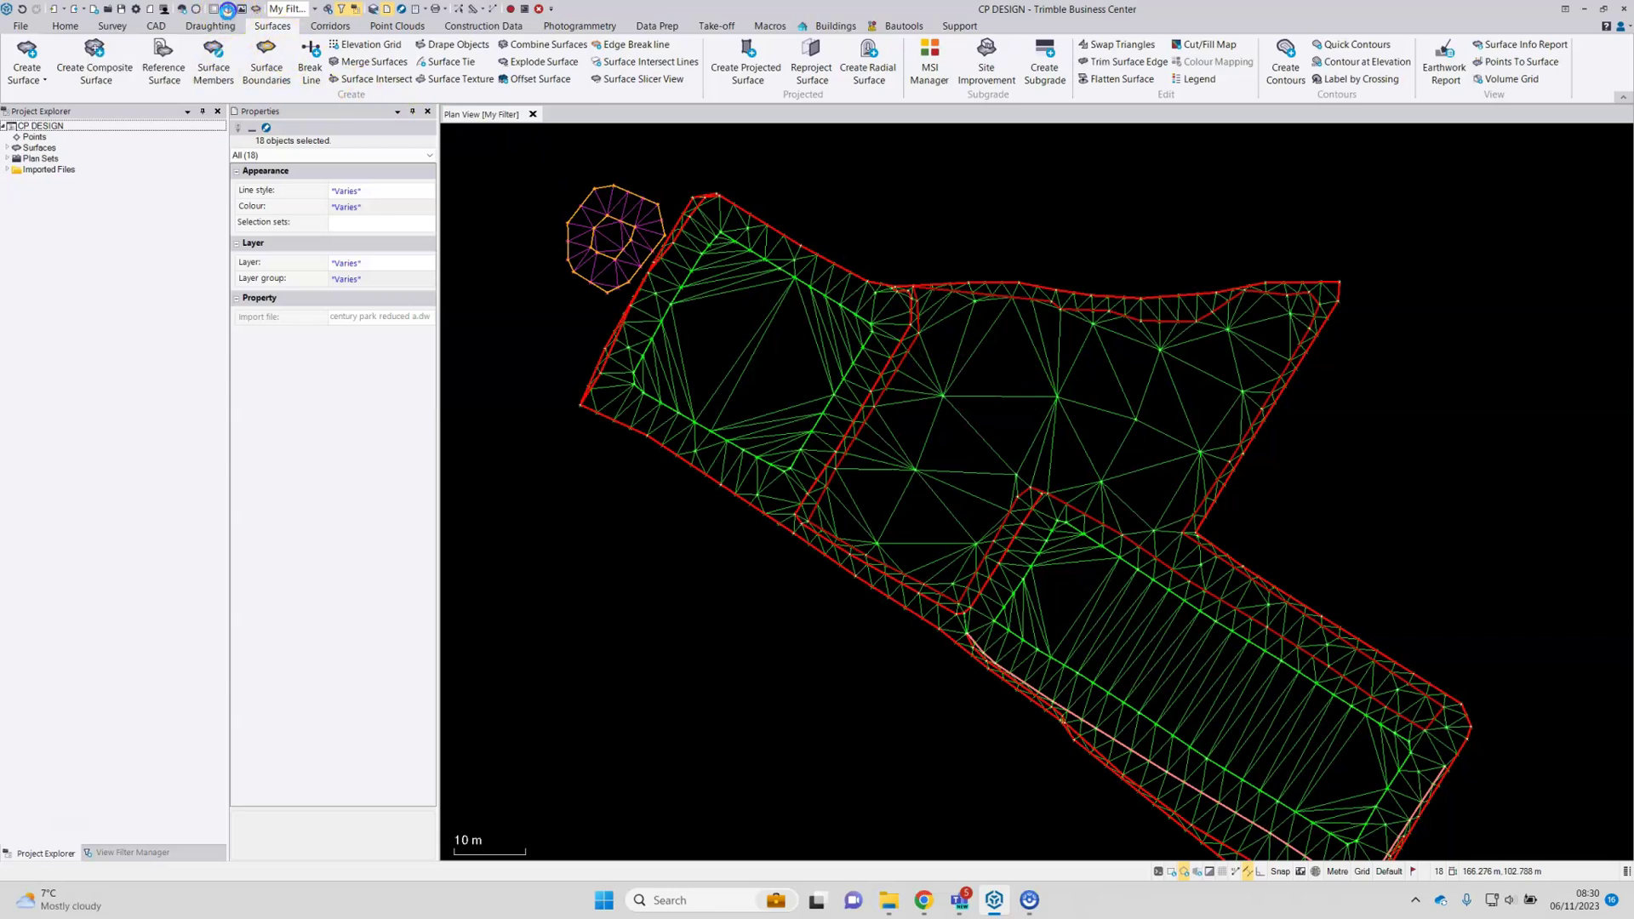
Step: Show MS and the raised SP stockpile in a 3D view docked beside plan view
{"action": "left_click", "coordinate": [227, 10]}
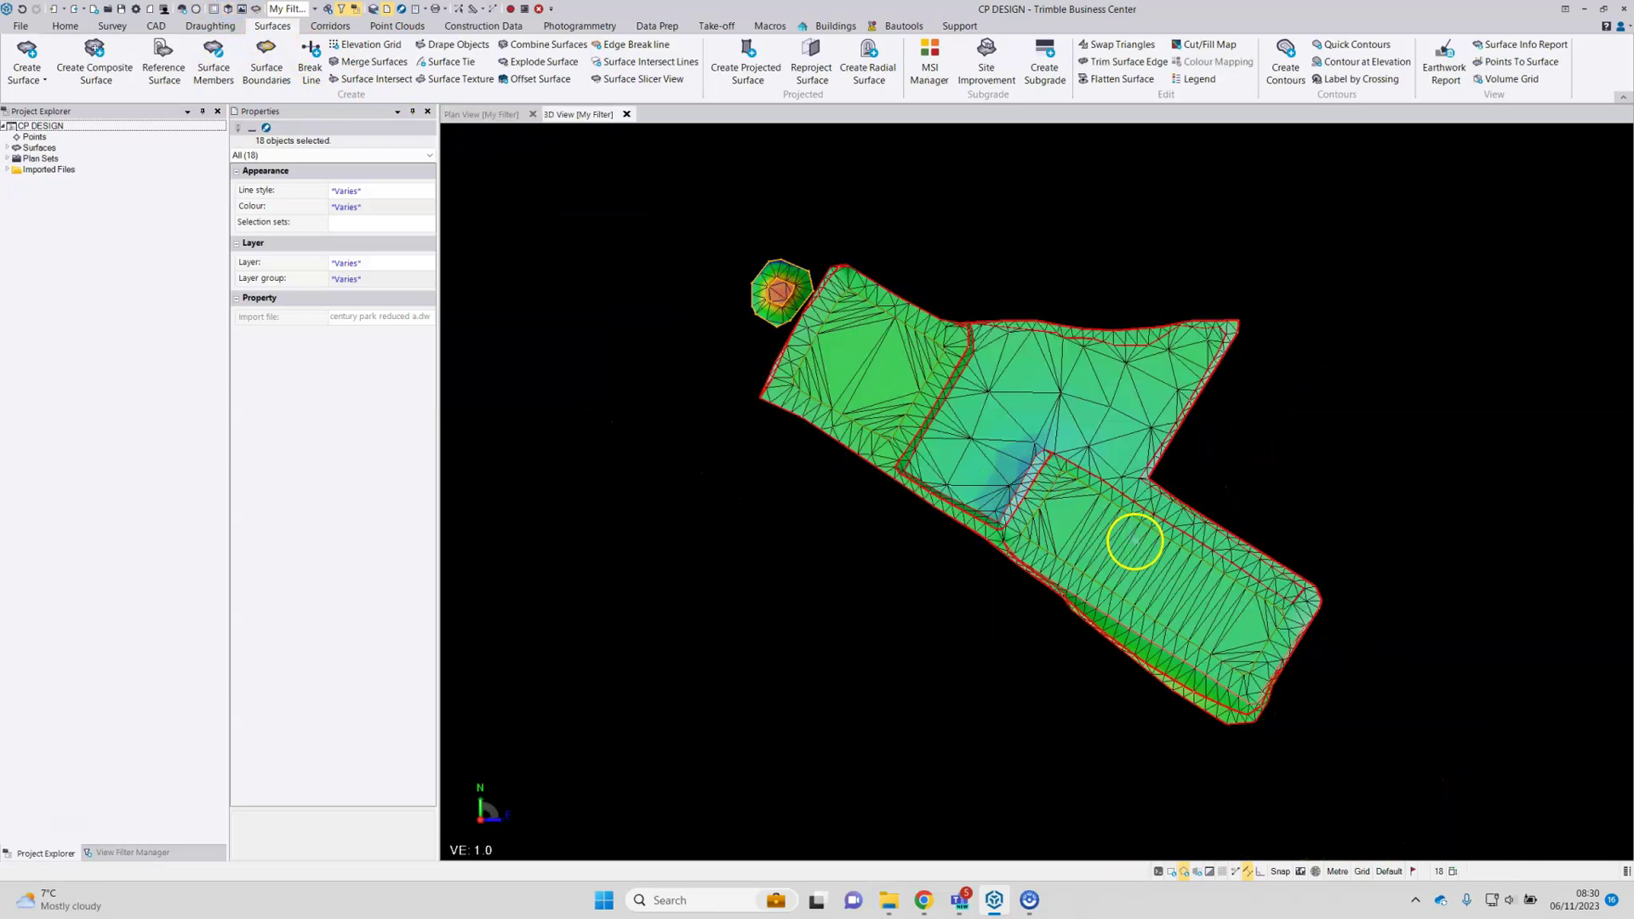
{"action": "middle_click_drag", "start_coordinate": [1134, 541], "coordinate": [1074, 352]}
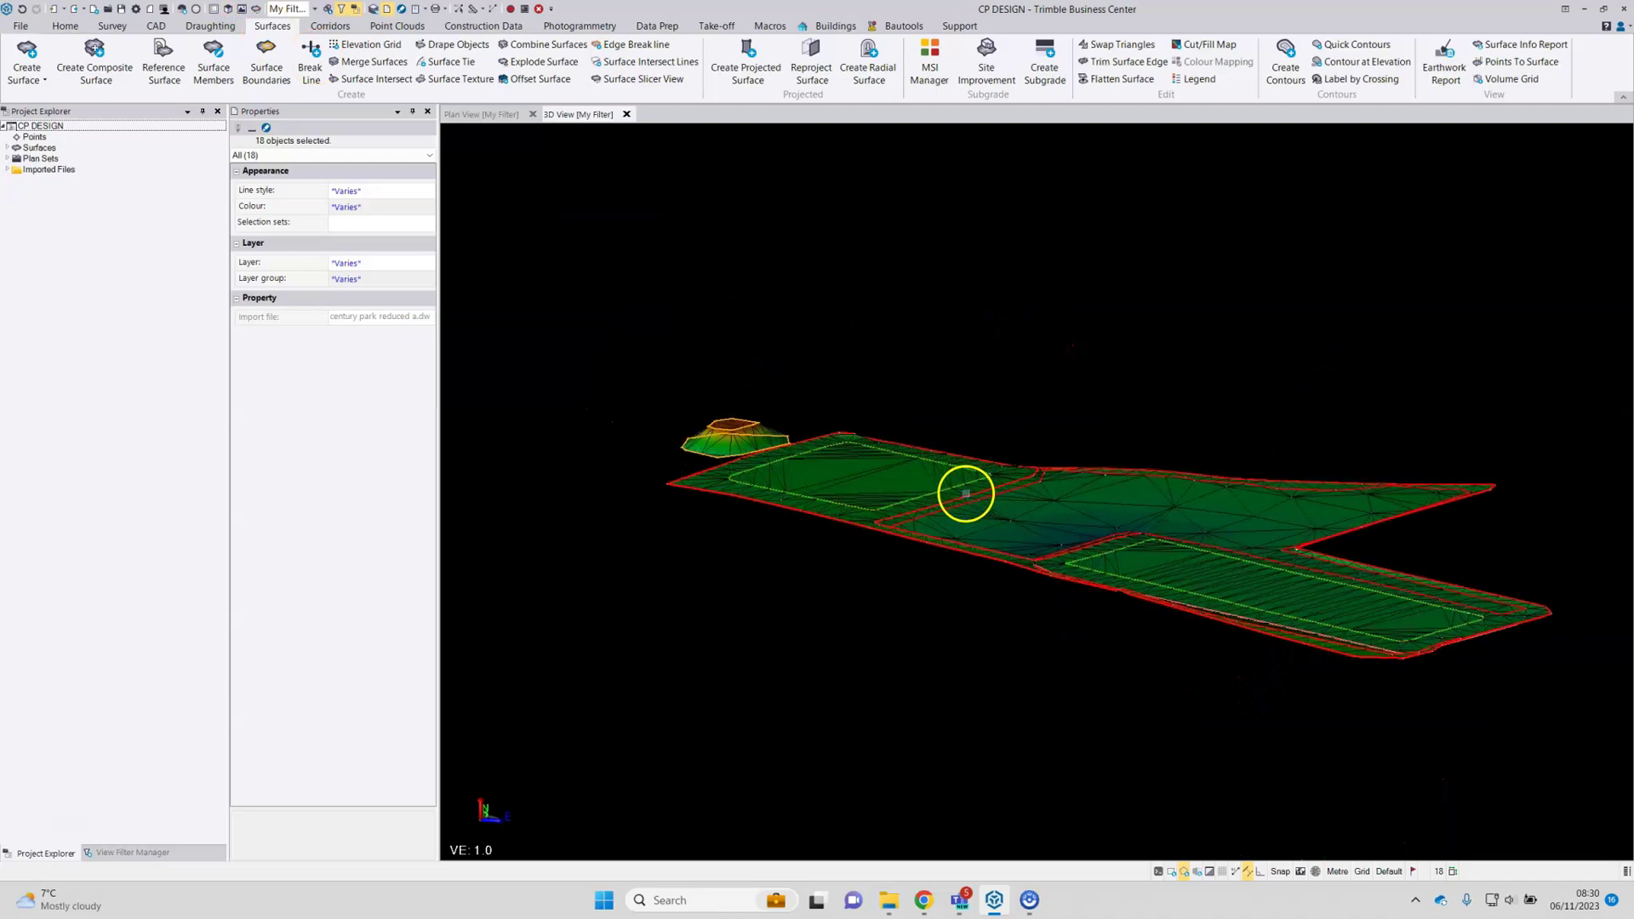
{"action": "middle_click_drag", "start_coordinate": [966, 494], "coordinate": [1067, 596]}
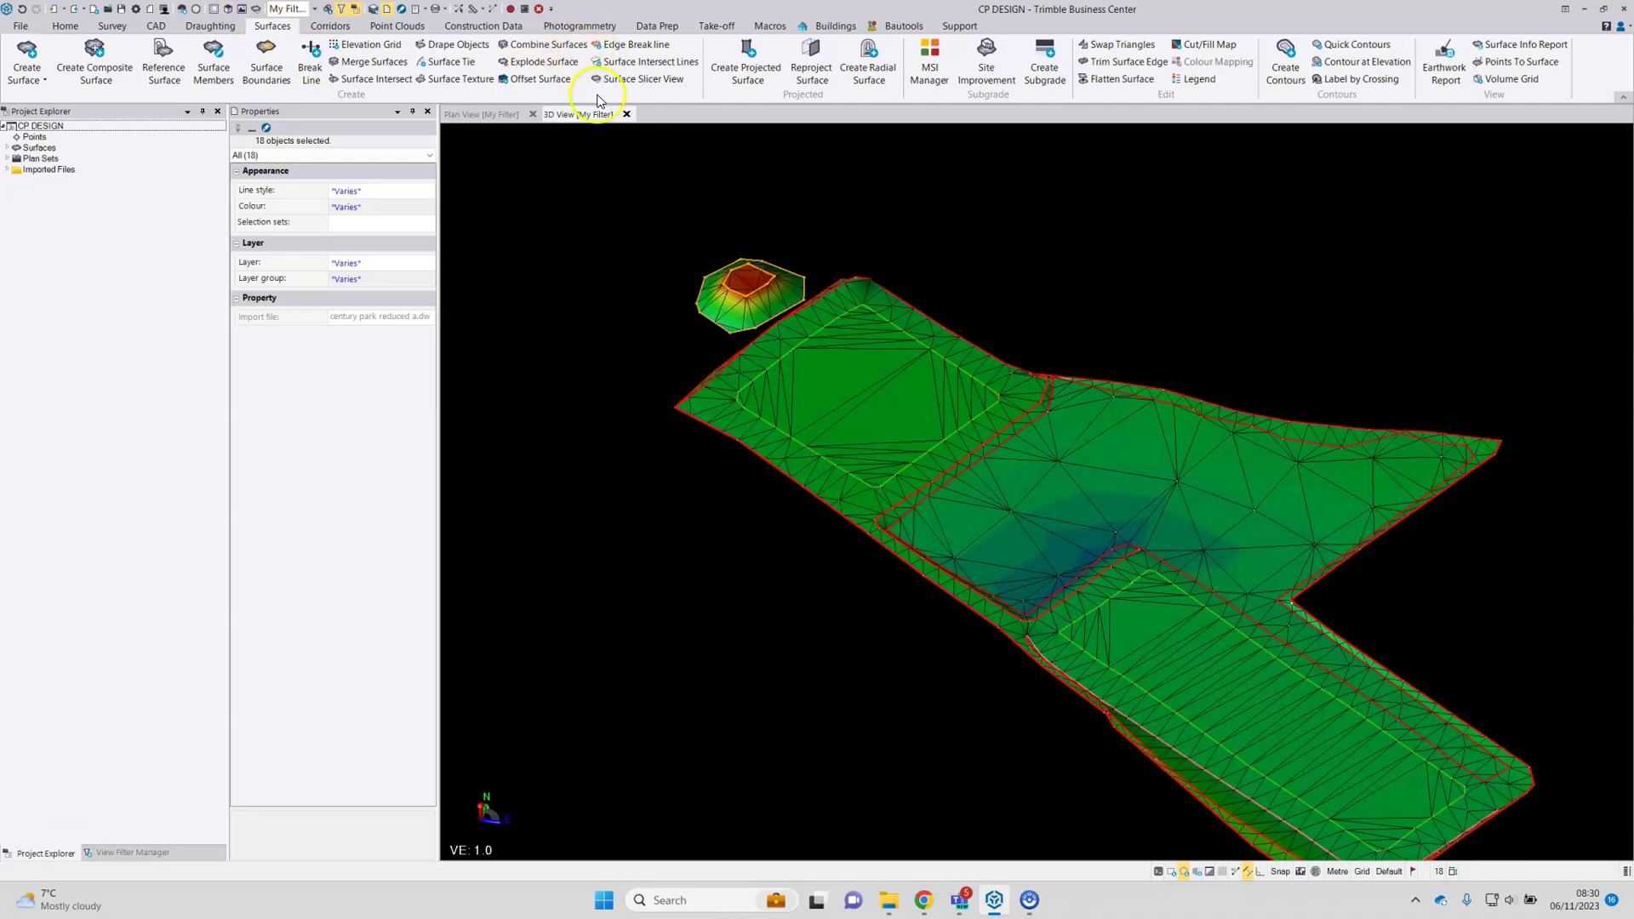
{"action": "left_click_drag", "start_coordinate": [596, 114], "coordinate": [1623, 333]}
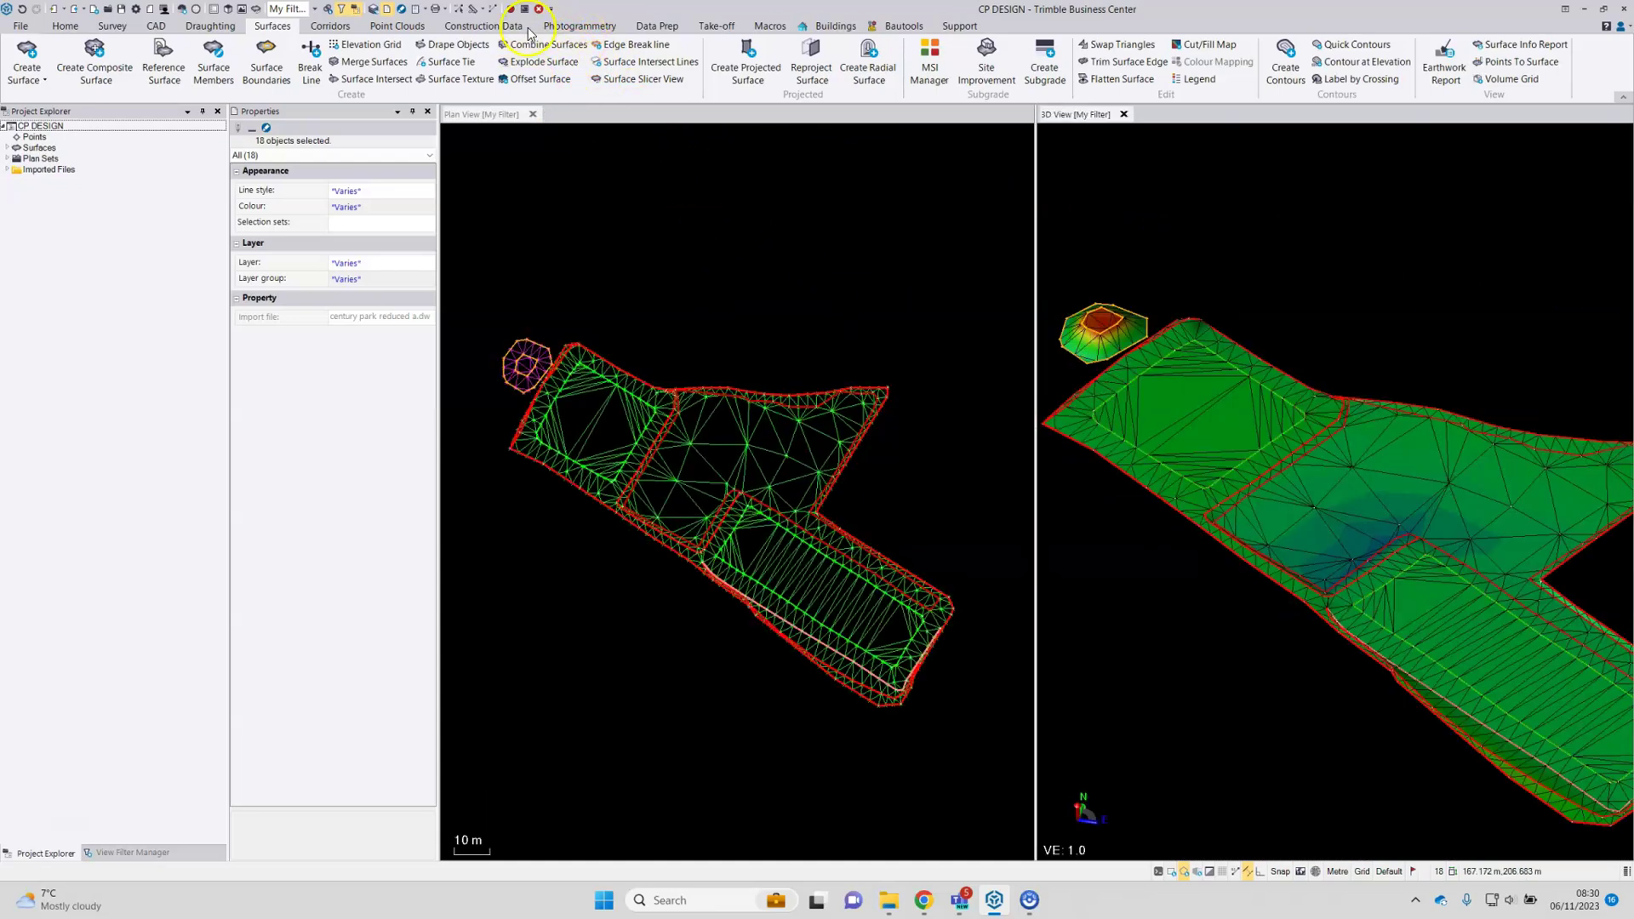
Step: Preview a Surface Slicer cross-section across the site, then close it
{"action": "left_click", "coordinate": [624, 82]}
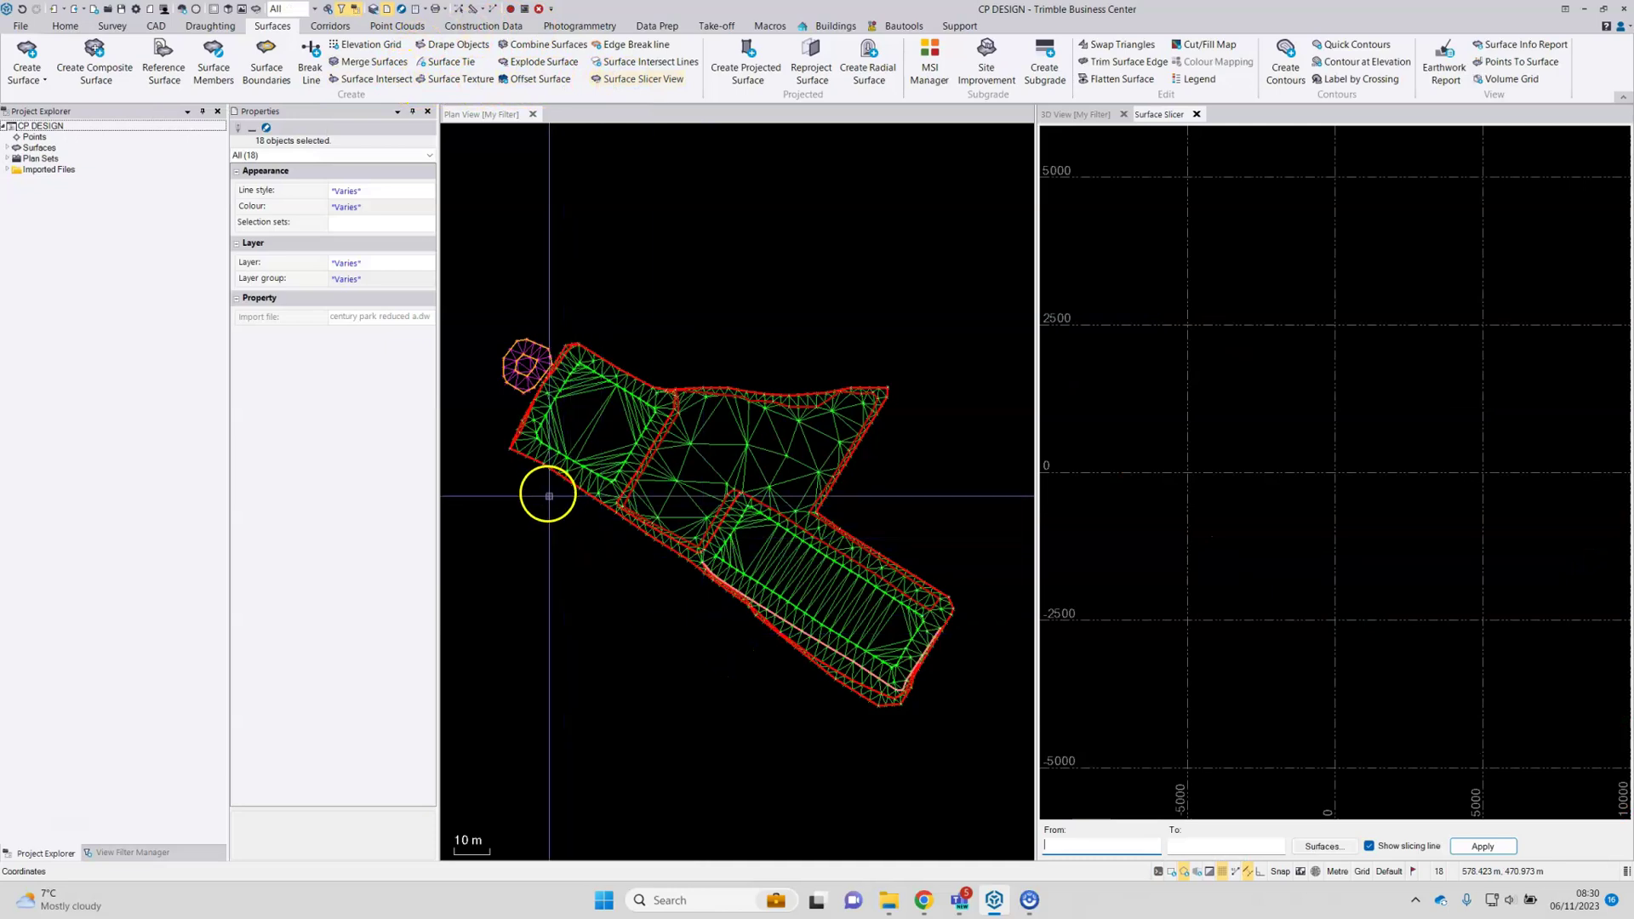
{"action": "left_click", "coordinate": [544, 481]}
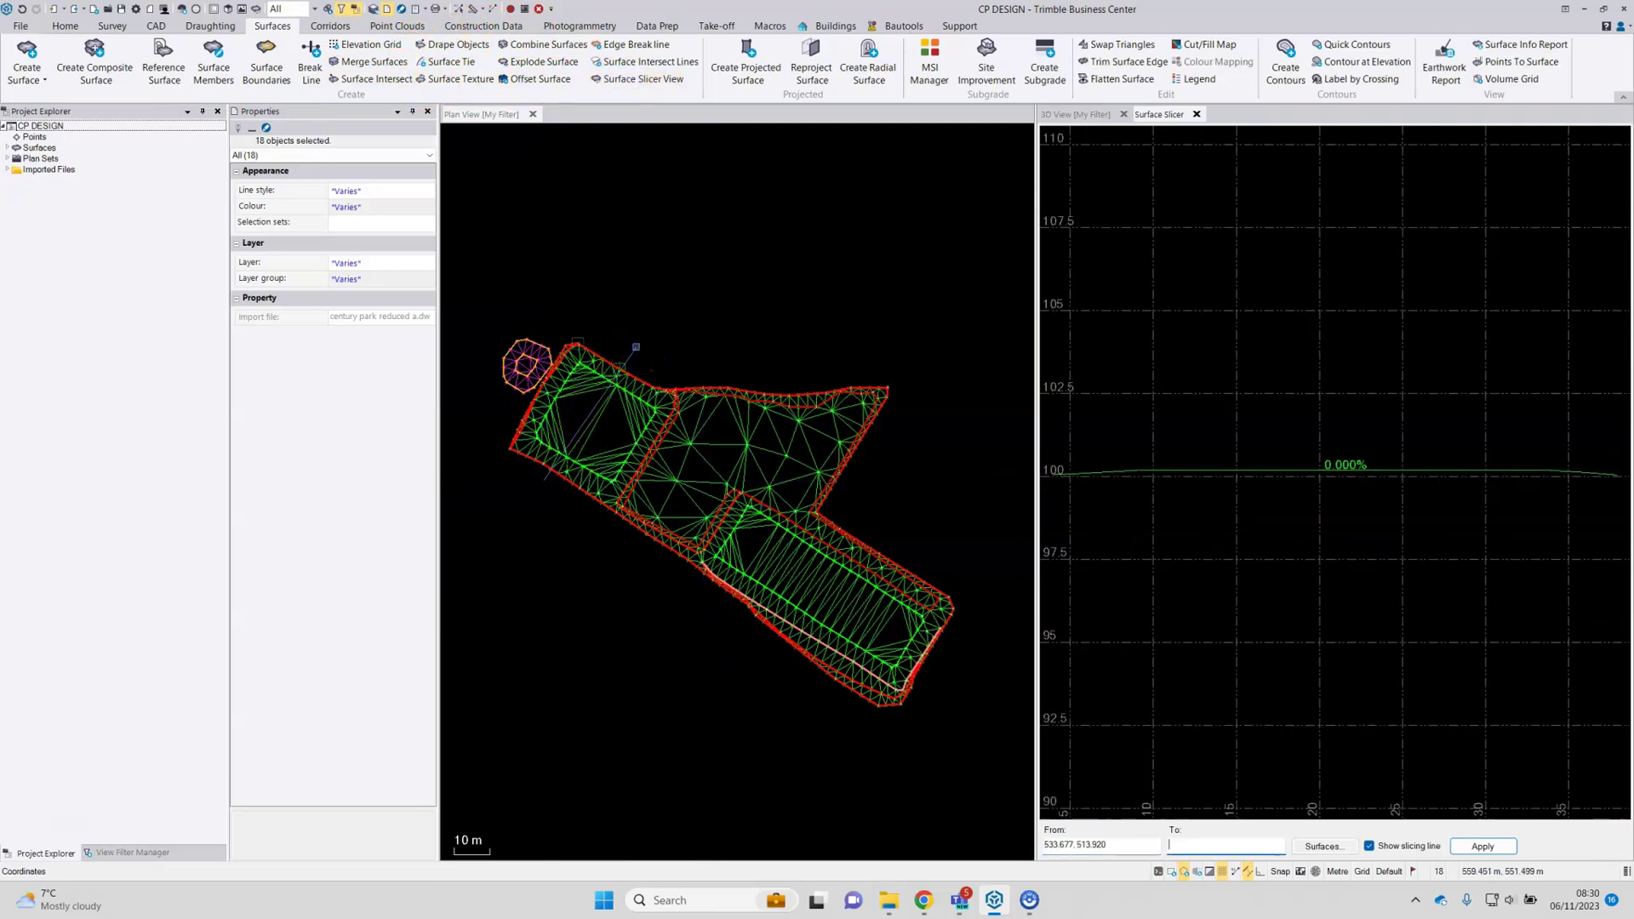
{"action": "mouse_move", "coordinate": [641, 346]}
{"action": "left_mouse_down"}
{"action": "mouse_move", "coordinate": [896, 372]}
{"action": "mouse_move", "coordinate": [919, 583]}
{"action": "mouse_move", "coordinate": [963, 635]}
{"action": "mouse_move", "coordinate": [952, 714]}
{"action": "mouse_move", "coordinate": [956, 653]}
{"action": "mouse_move", "coordinate": [847, 430]}
{"action": "mouse_move", "coordinate": [521, 281]}
{"action": "mouse_move", "coordinate": [659, 297]}
{"action": "mouse_move", "coordinate": [636, 335]}
{"action": "left_mouse_up"}
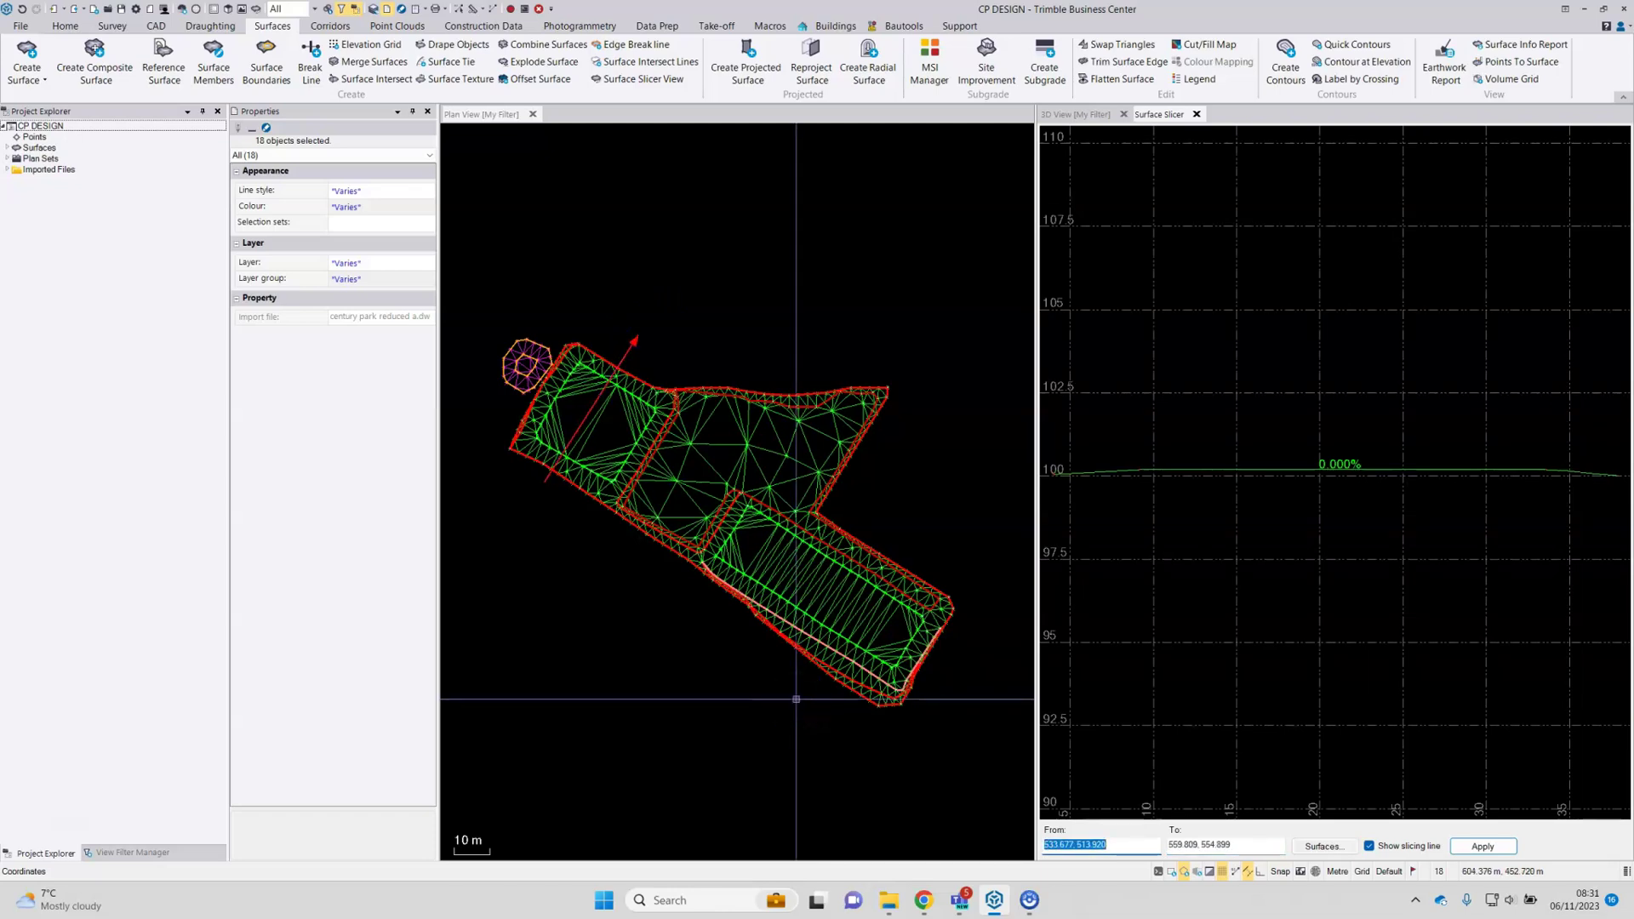
{"action": "left_click", "coordinate": [1196, 114]}
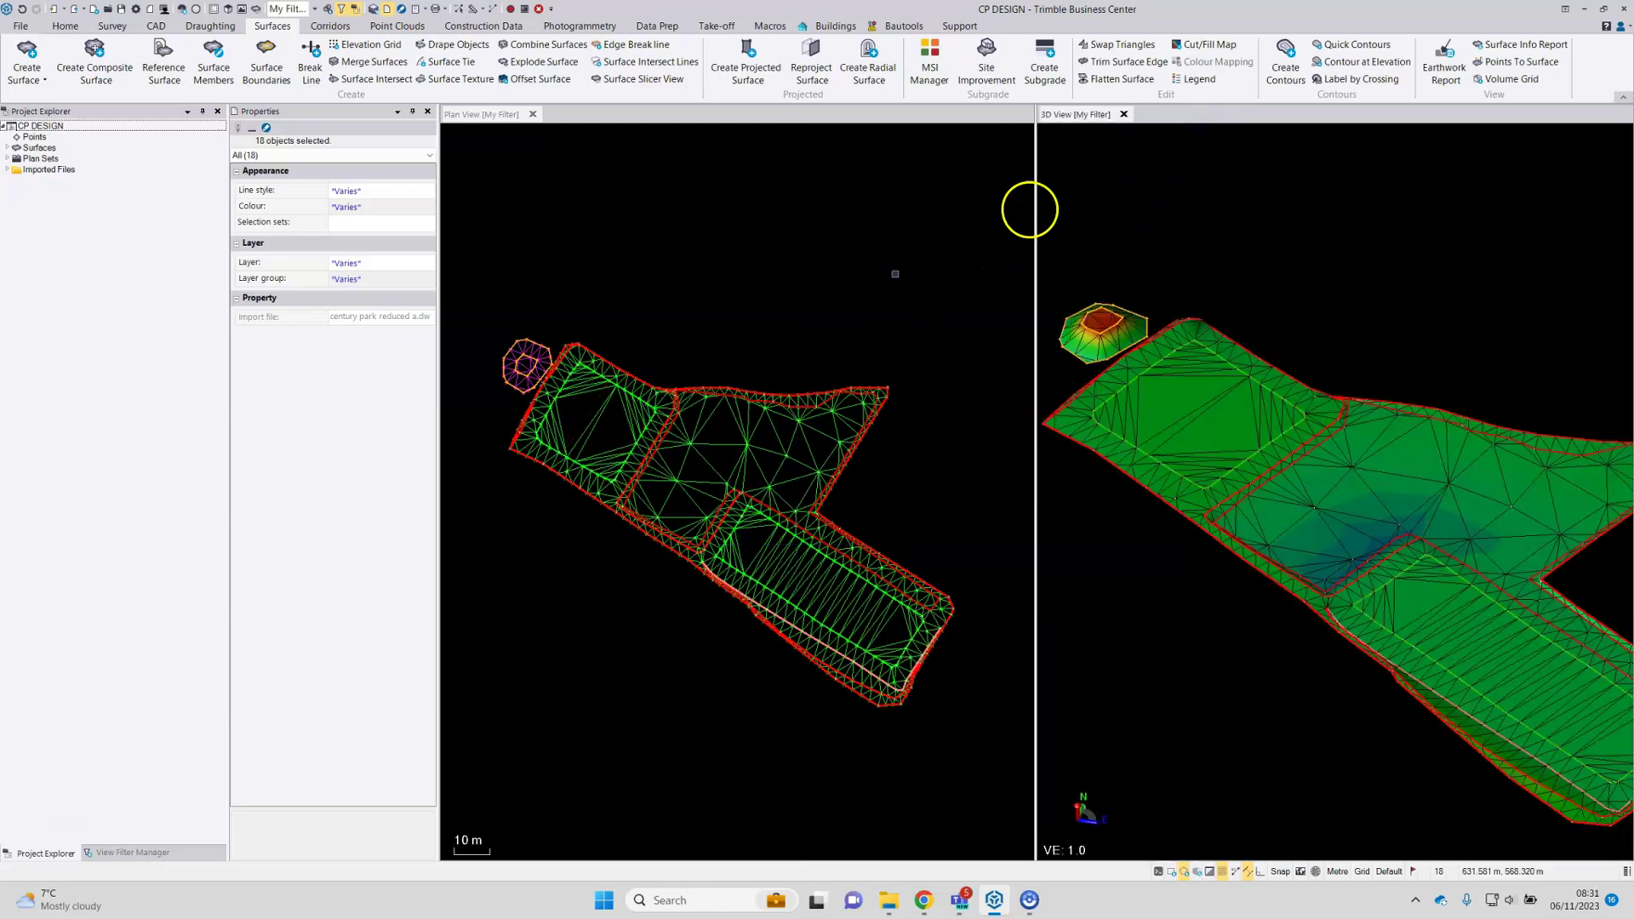
Step: Define contours named Contours MS for surface MS at a 0.020 interval
{"action": "left_click", "coordinate": [1285, 57]}
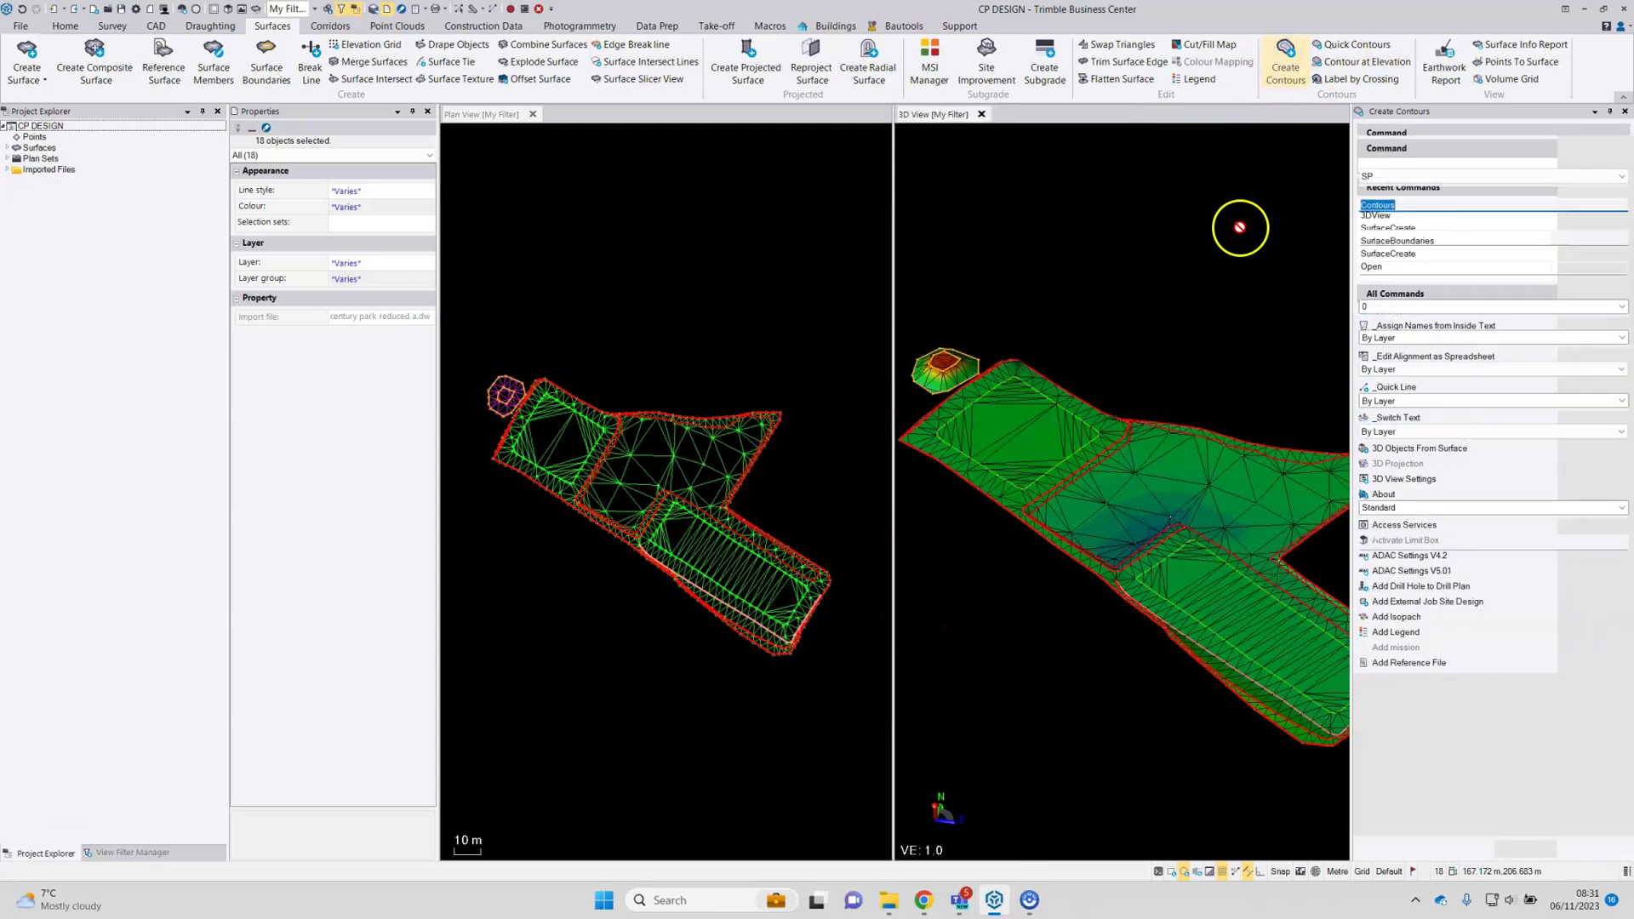
{"action": "left_click", "coordinate": [1395, 176]}
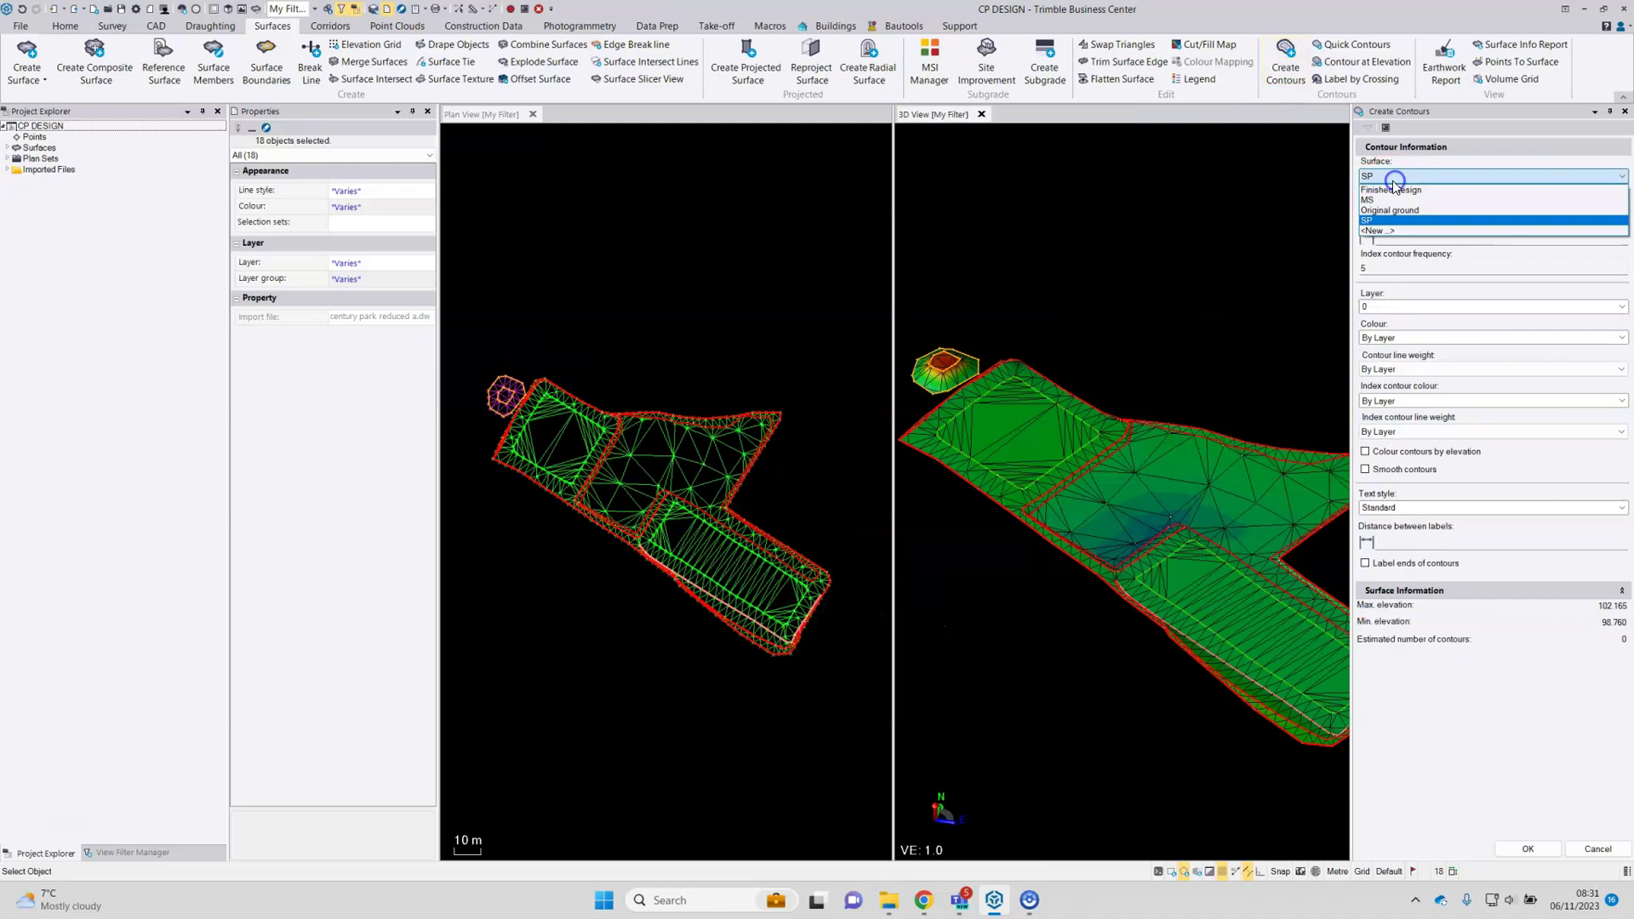
{"action": "left_click", "coordinate": [1387, 201]}
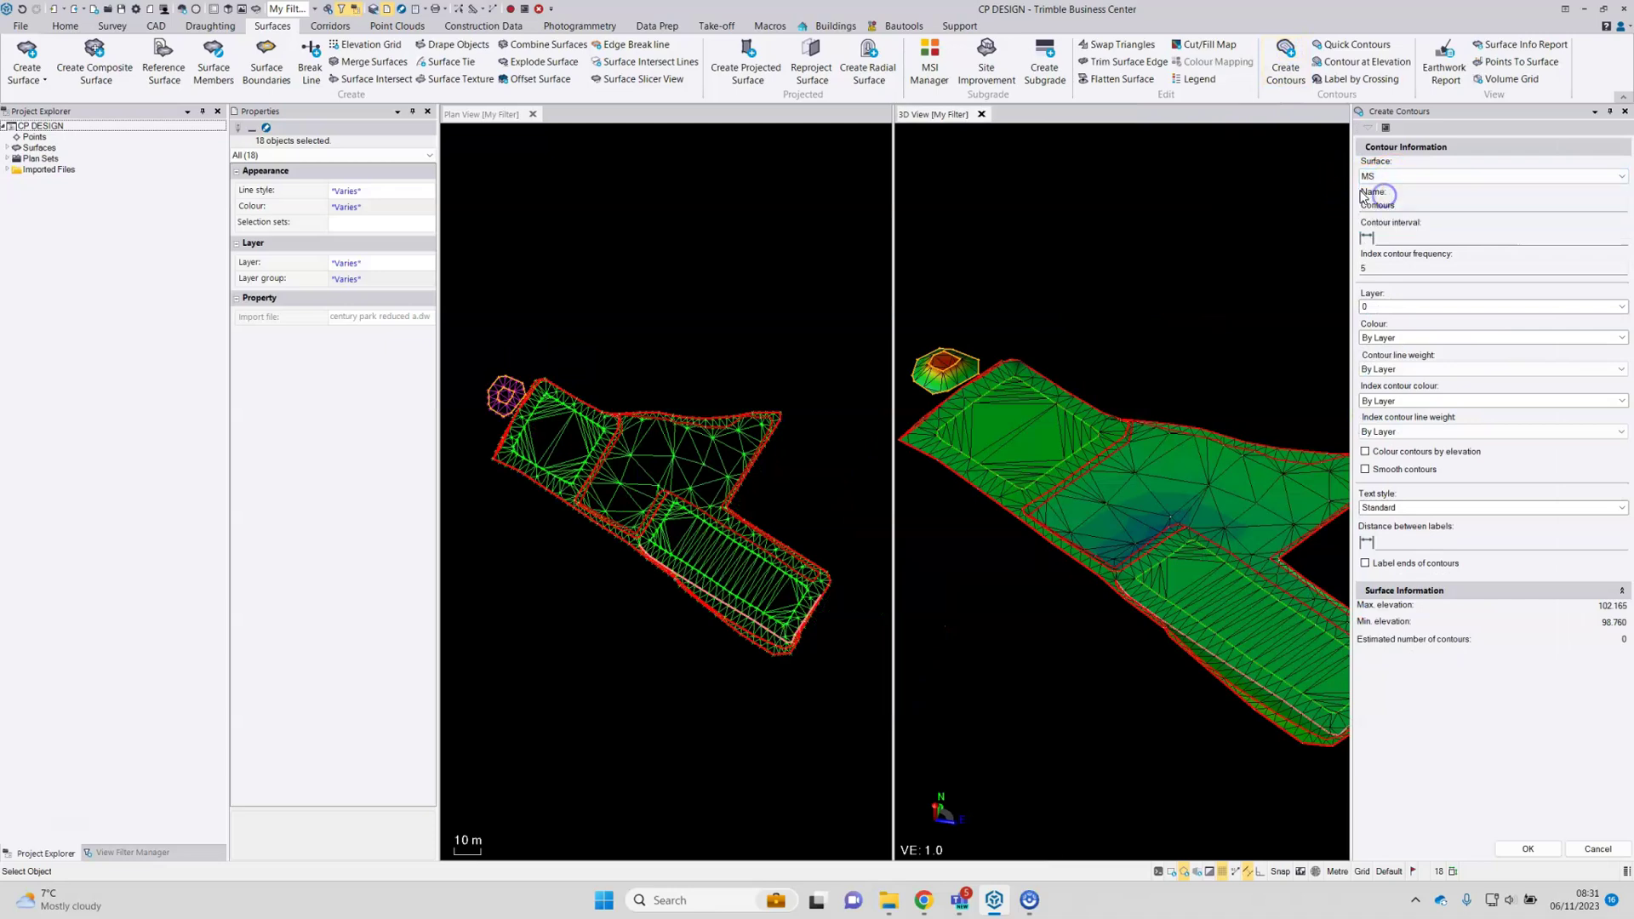
{"action": "left_click", "coordinate": [1417, 203]}
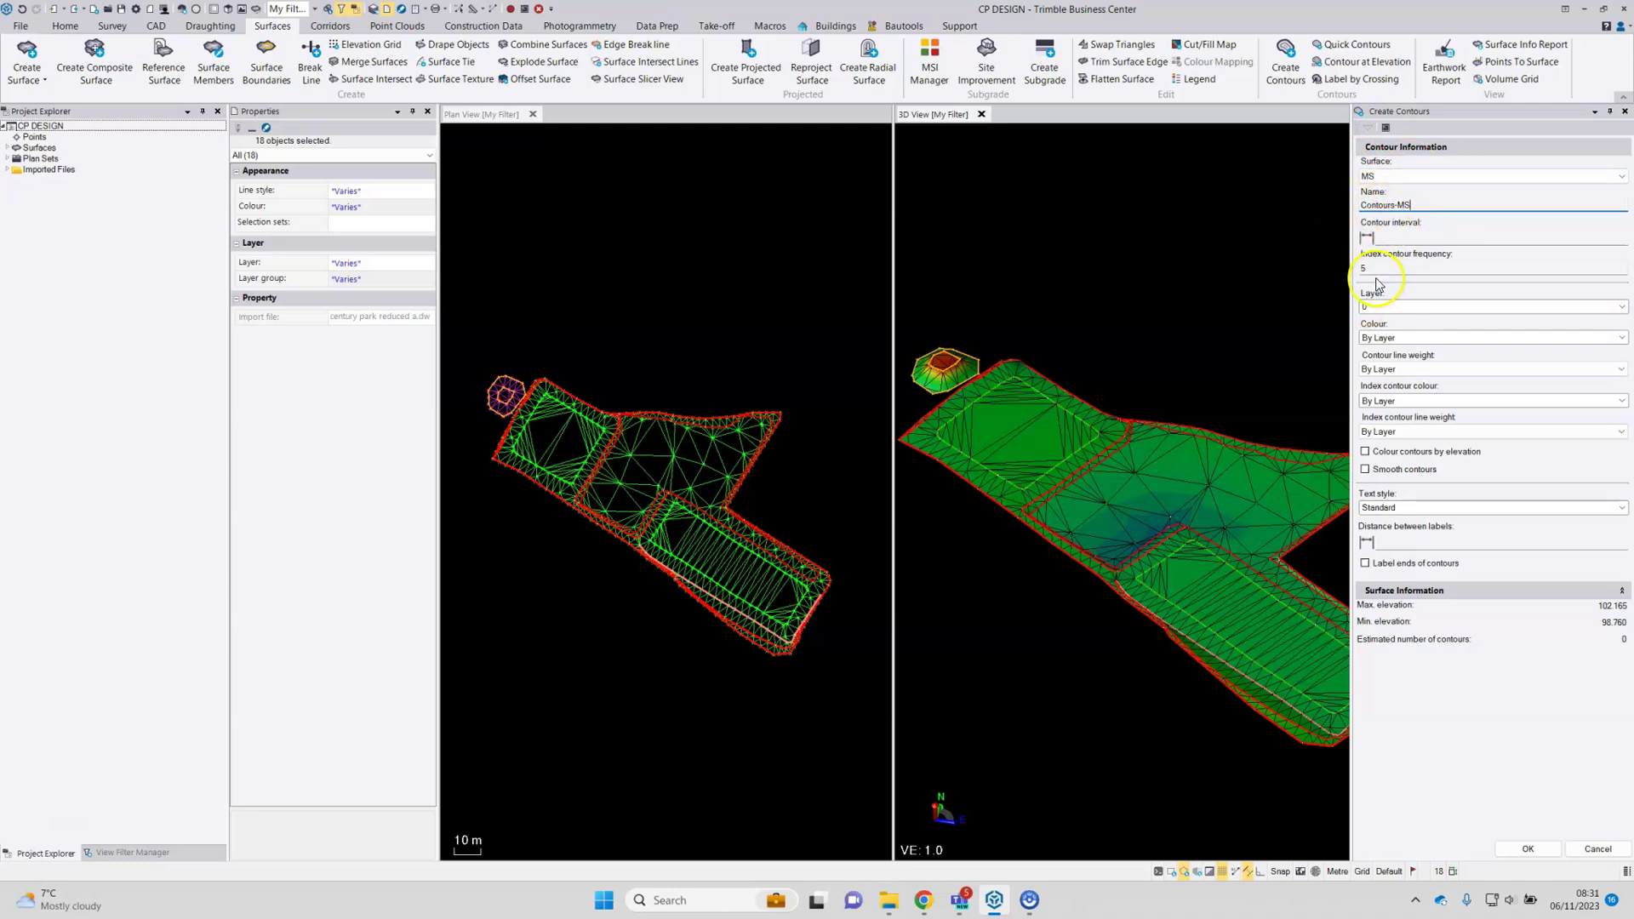
{"action": "left_click", "coordinate": [1387, 238]}
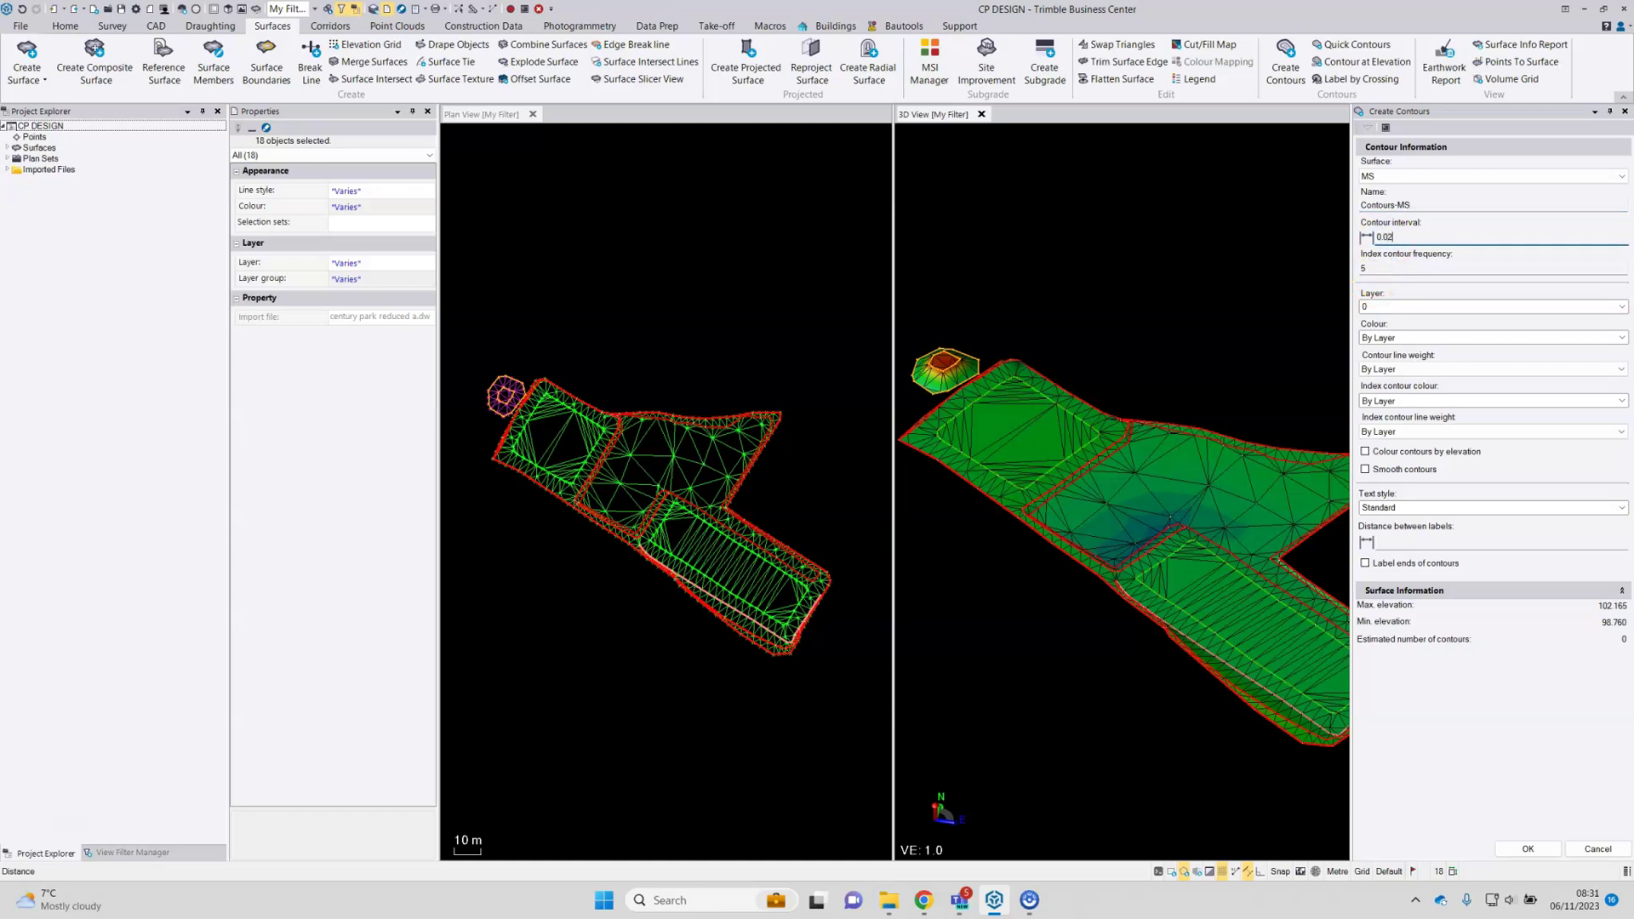
{"action": "type", "text": "0.02"}
{"action": "key", "text": "Tab"}
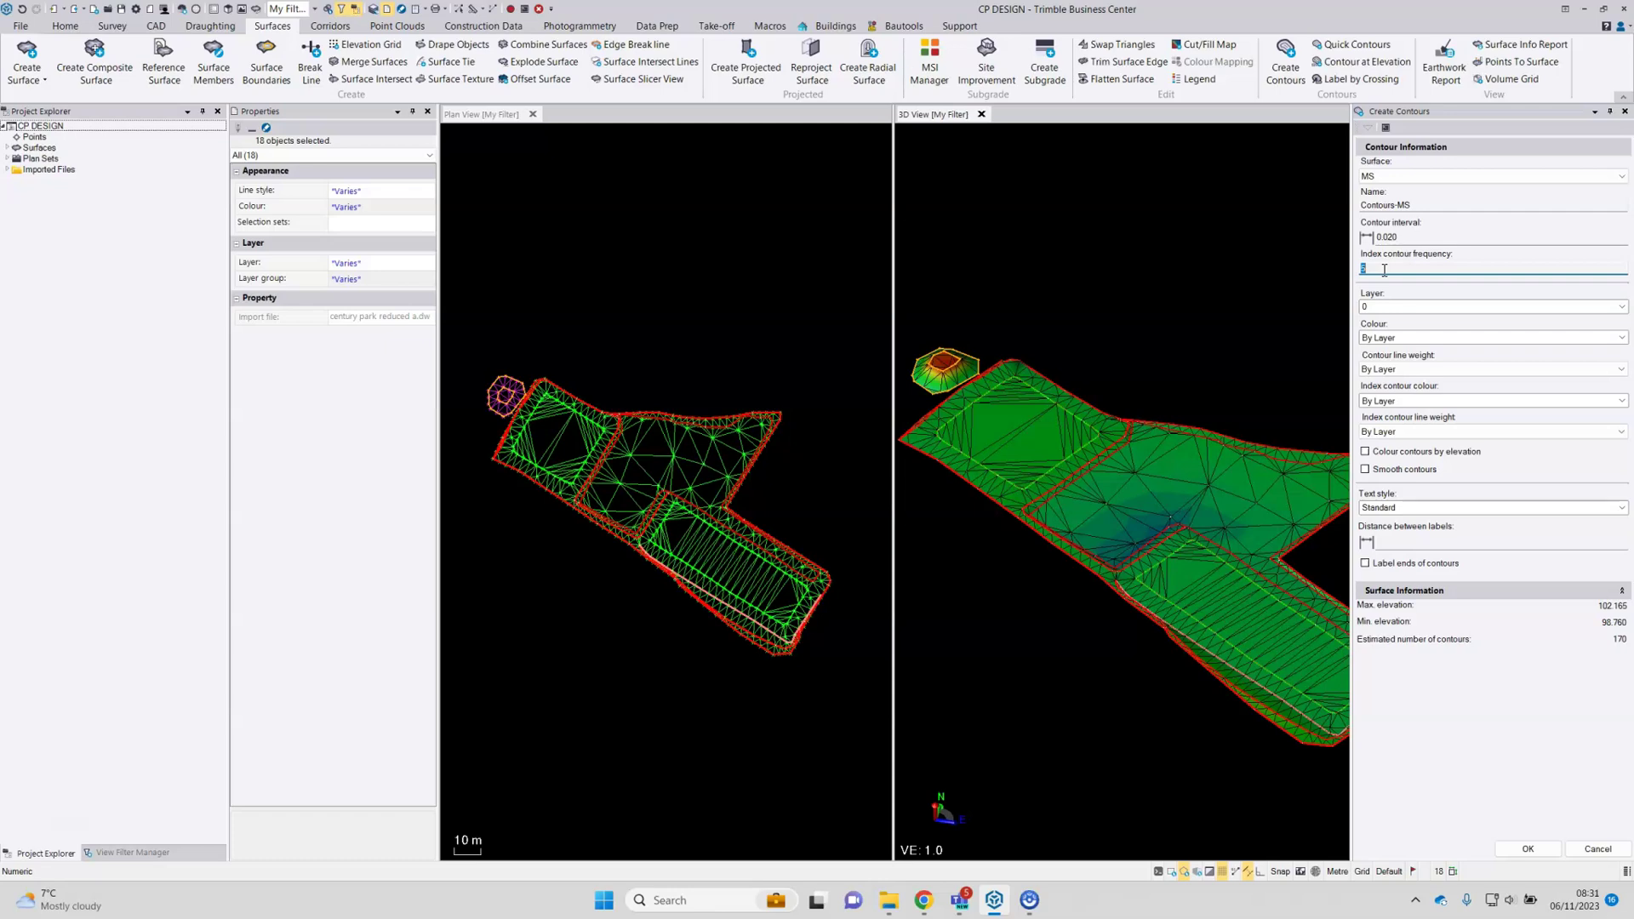
Step: Put the contours on the DESIGN - Contours layer with colour By Layer
{"action": "left_click", "coordinate": [1622, 308]}
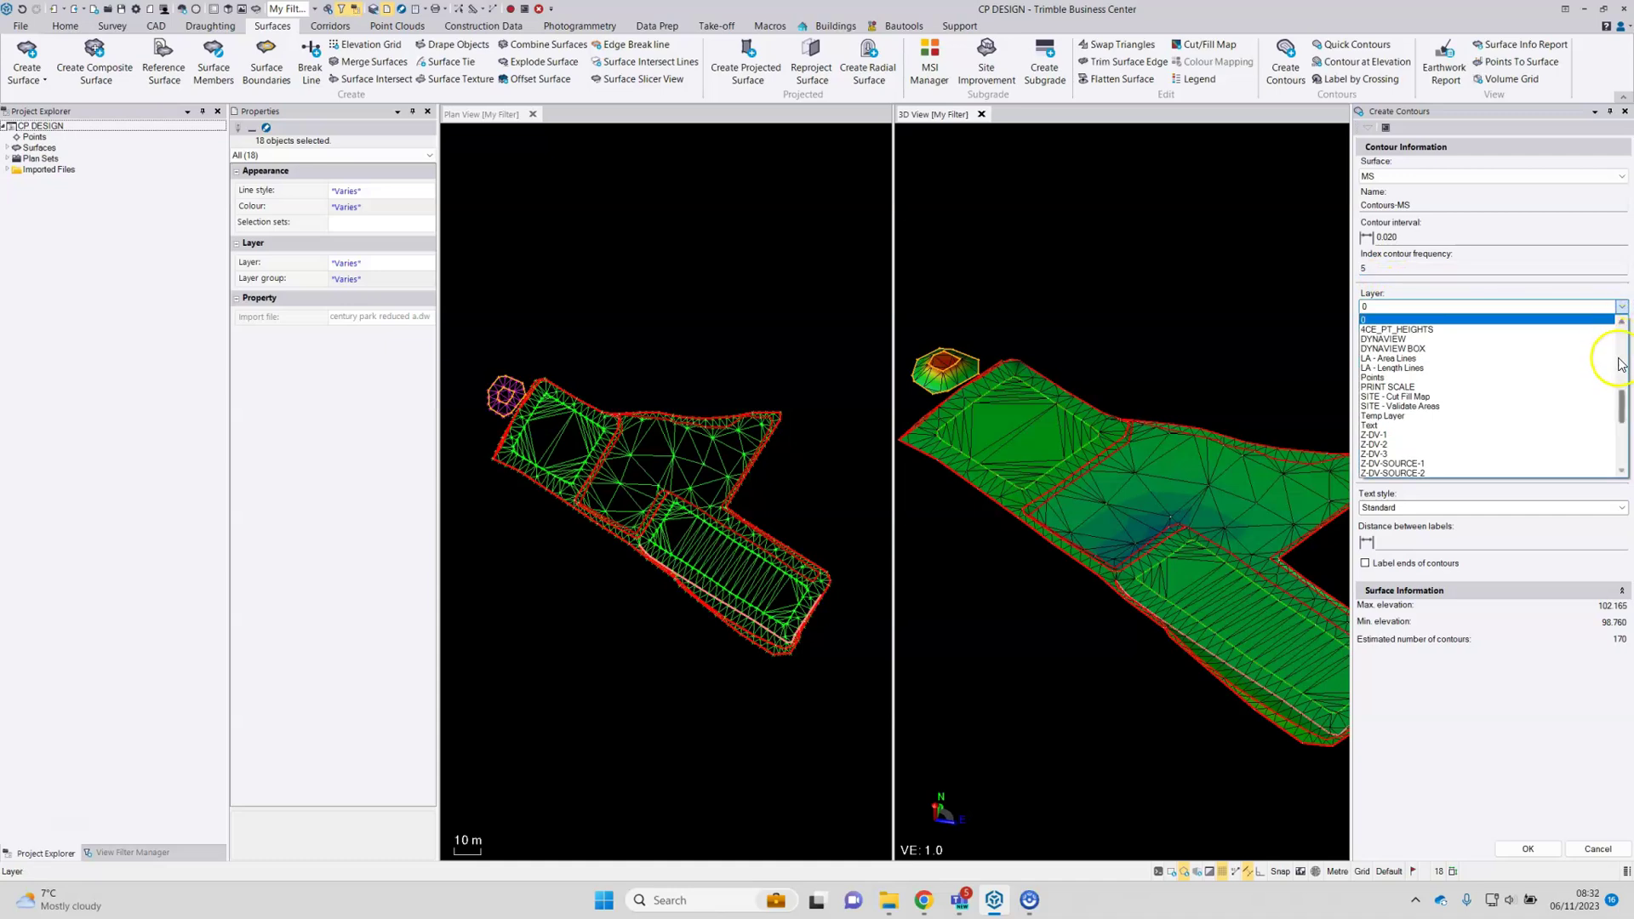
{"action": "left_click_drag", "start_coordinate": [1623, 415], "coordinate": [1619, 360]}
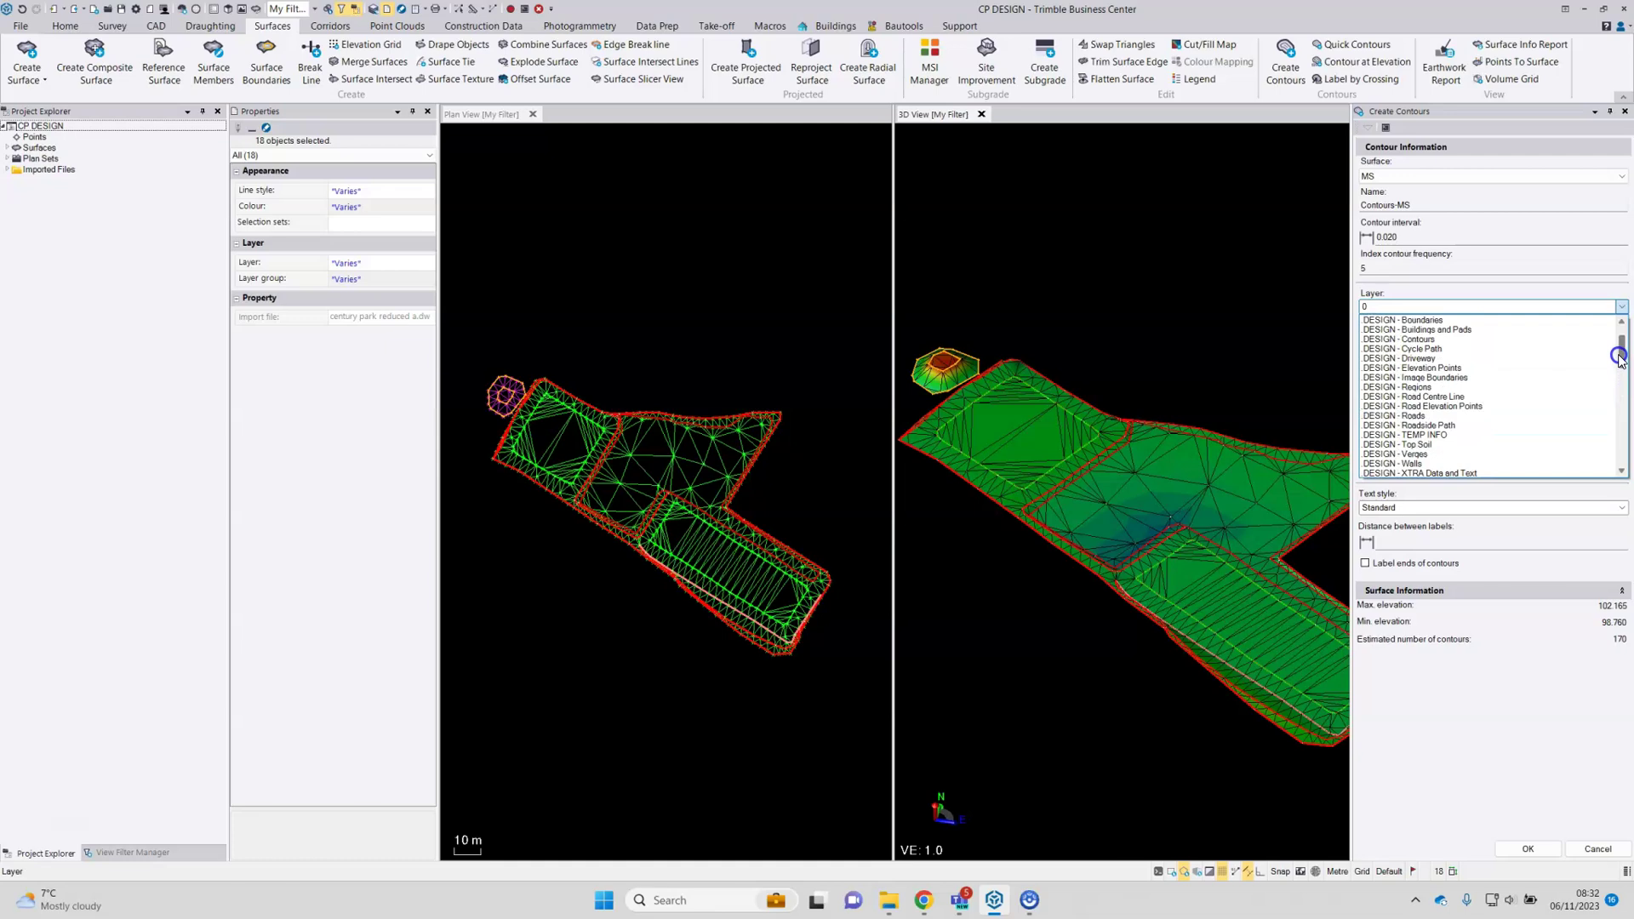
{"action": "left_click", "coordinate": [1444, 339]}
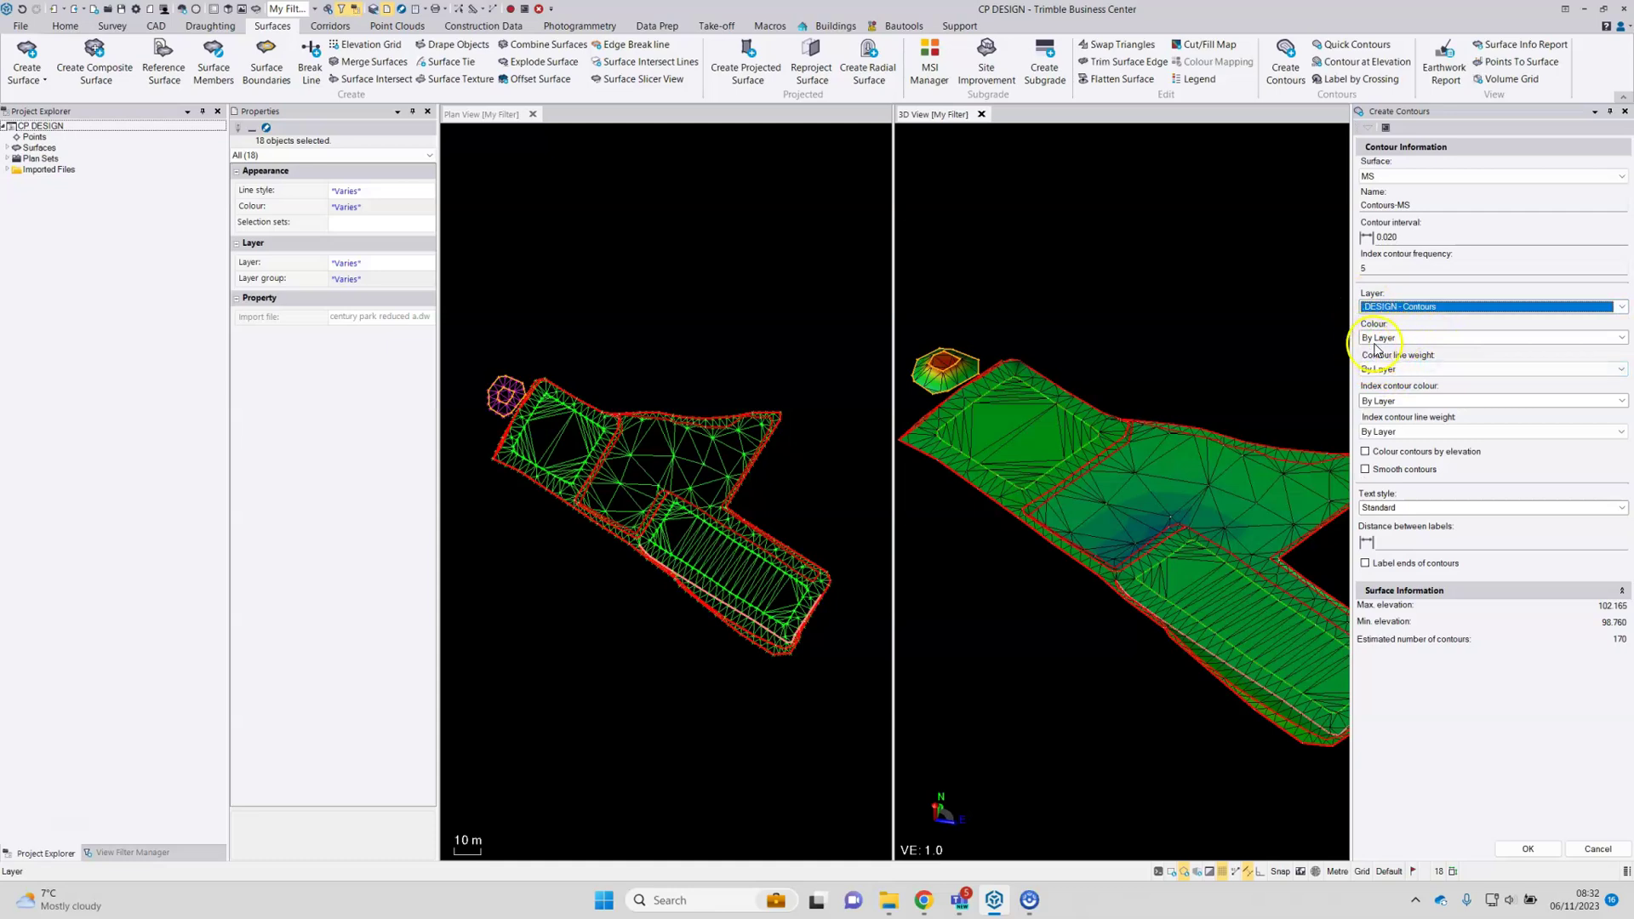
{"action": "left_click", "coordinate": [1603, 340]}
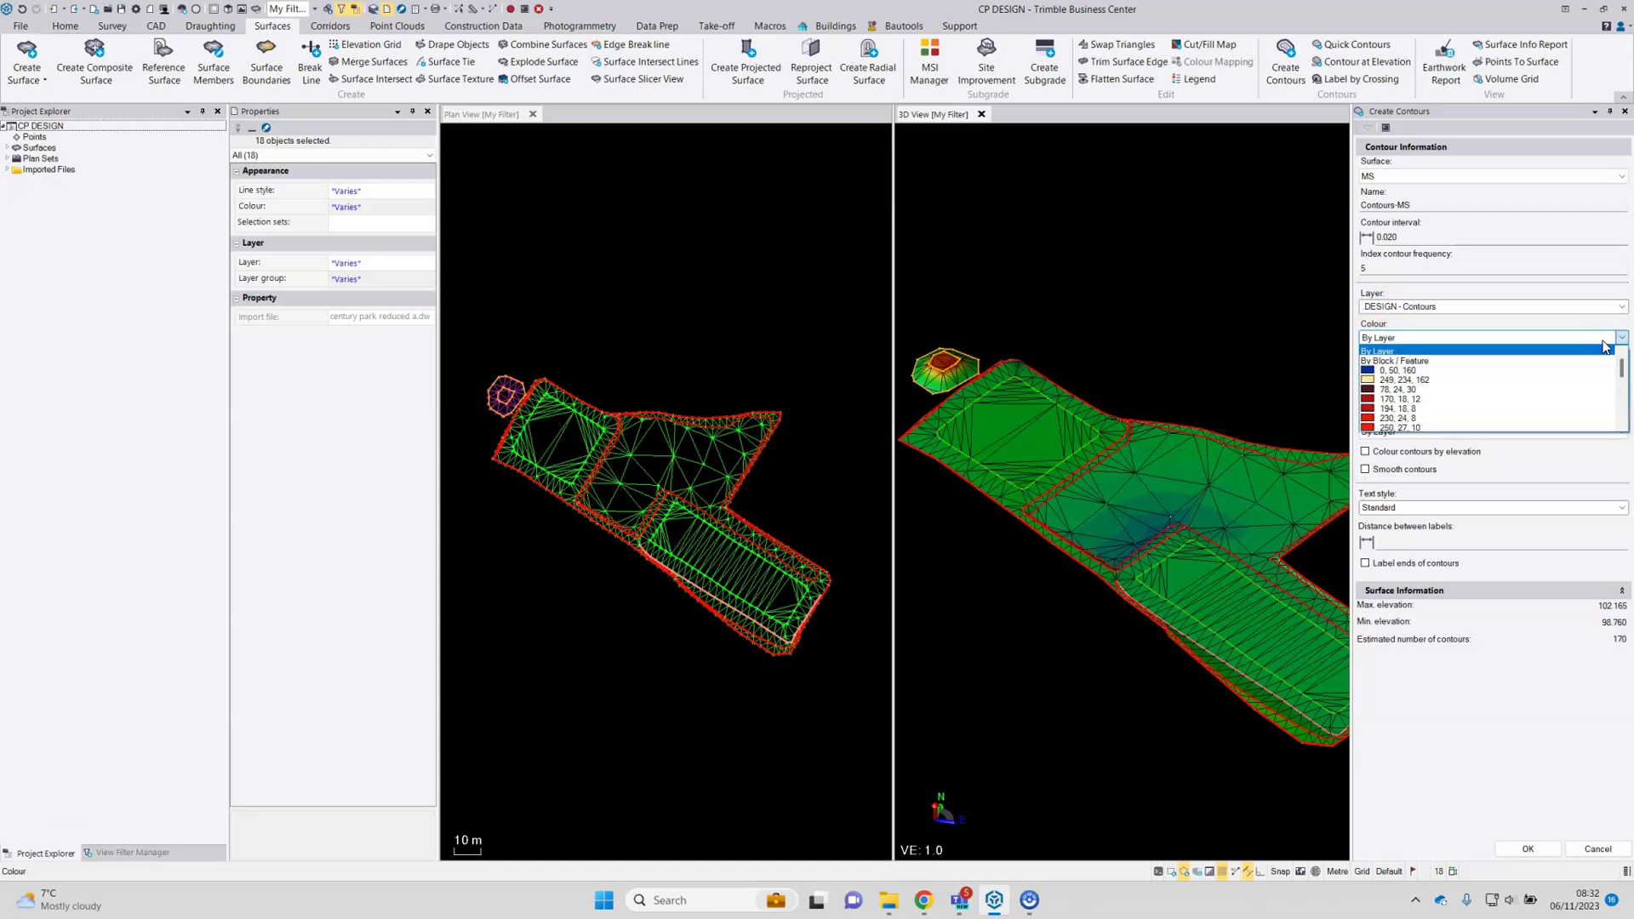
{"action": "left_click", "coordinate": [1598, 334]}
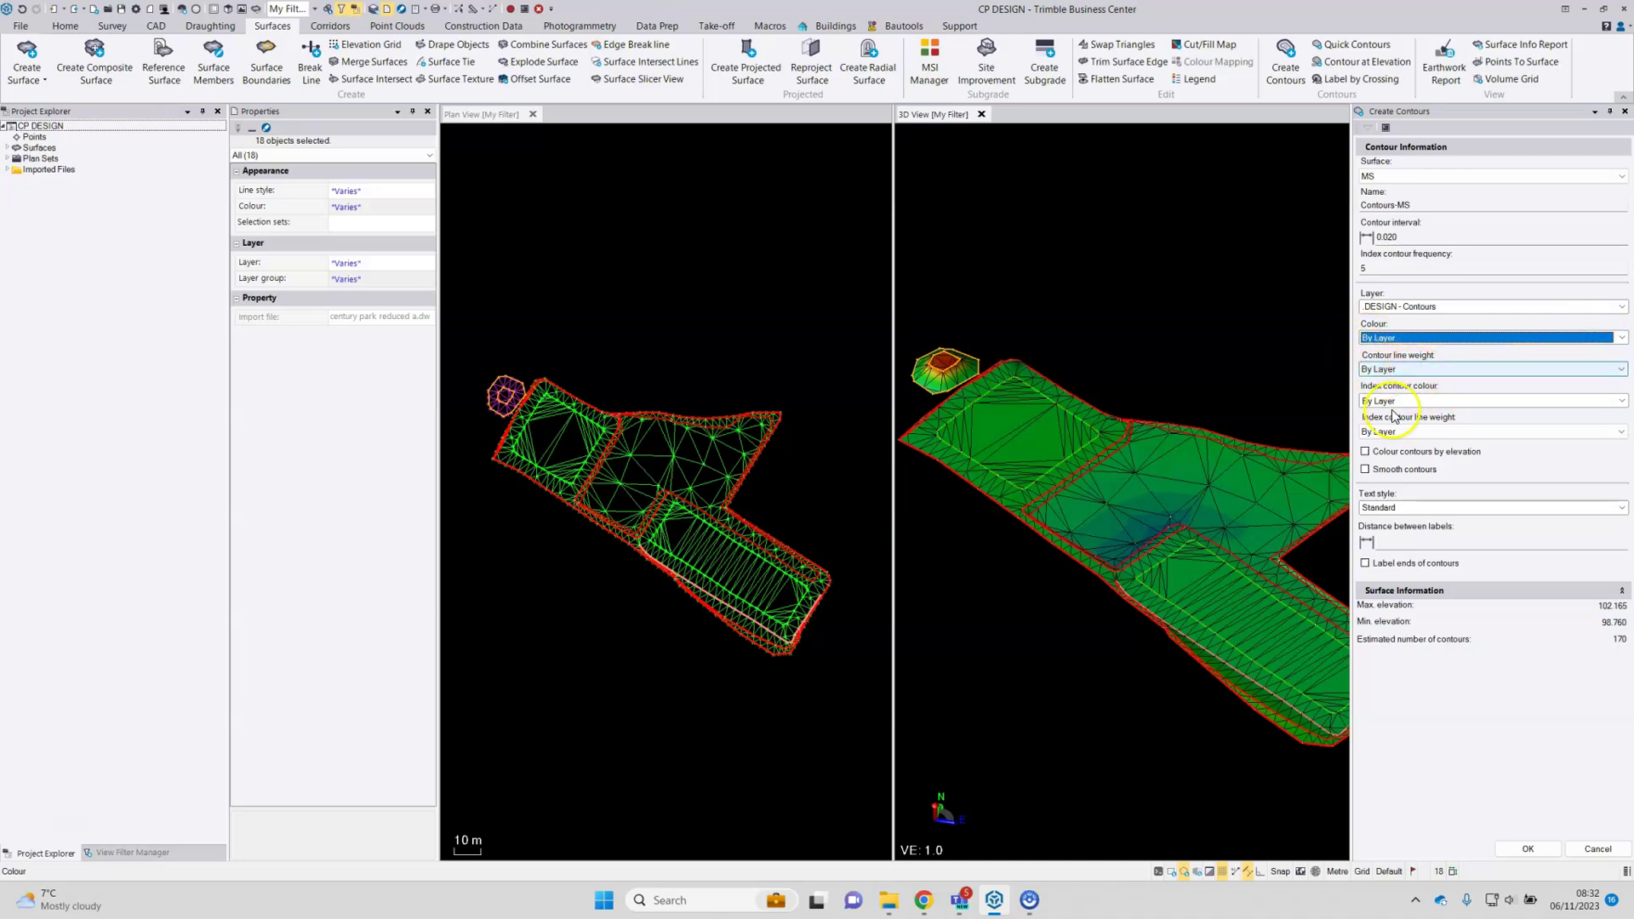
Step: Make index contours DarkGrey and turn on smooth contours
{"action": "left_click", "coordinate": [1620, 401]}
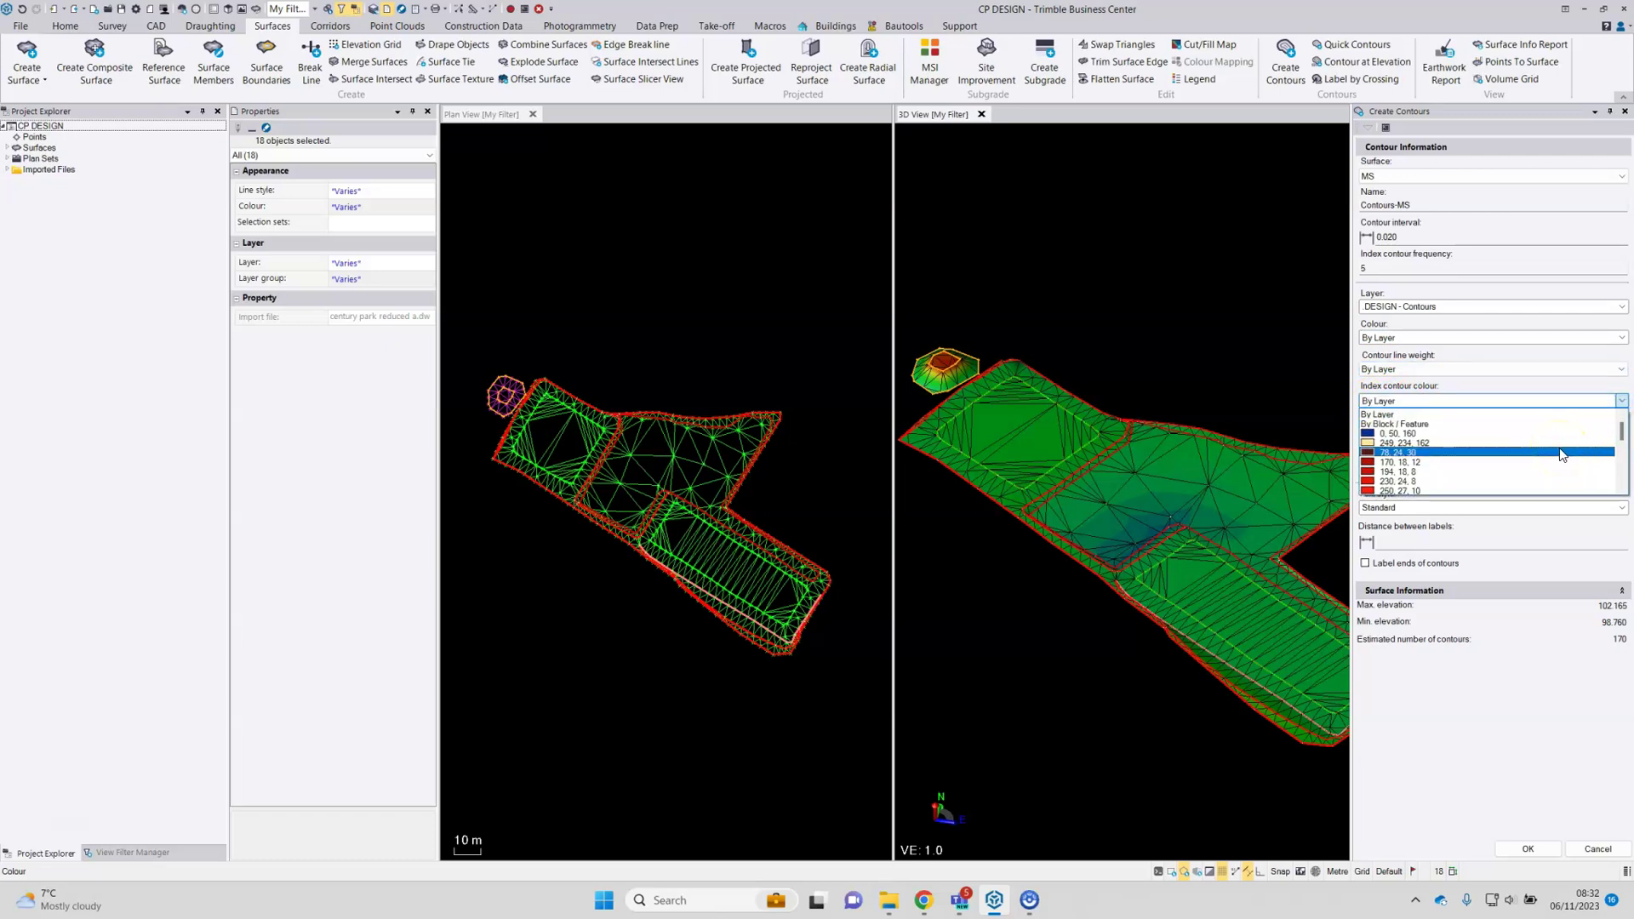
{"action": "left_click_drag", "start_coordinate": [1621, 431], "coordinate": [1625, 465]}
{"action": "left_click", "coordinate": [1476, 444]}
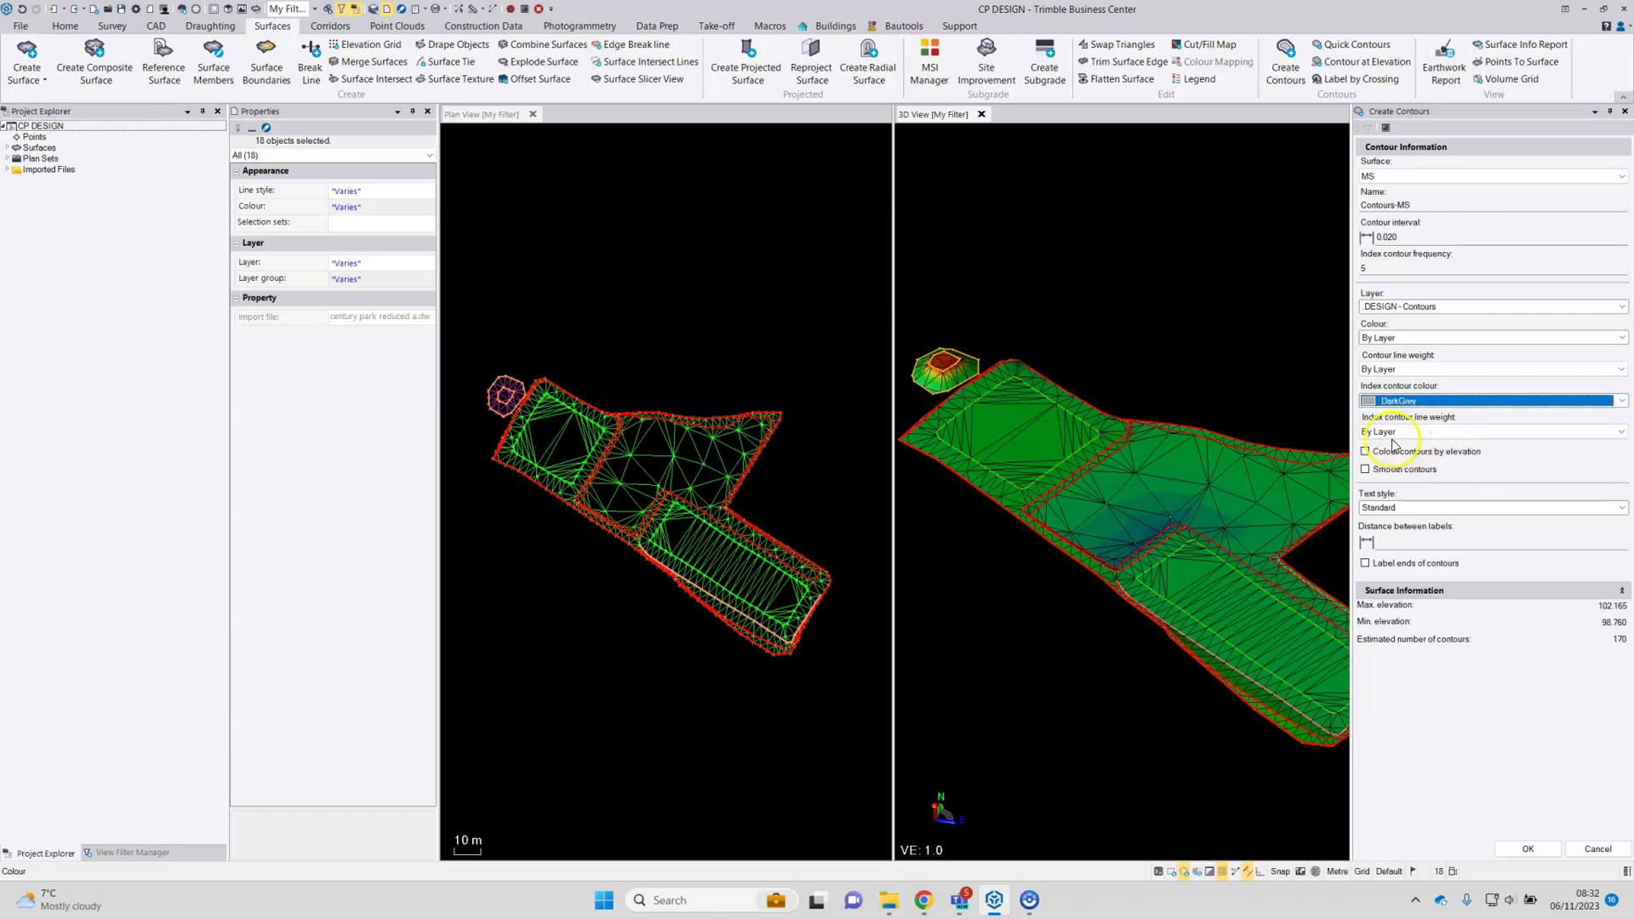
{"action": "left_click", "coordinate": [1408, 471]}
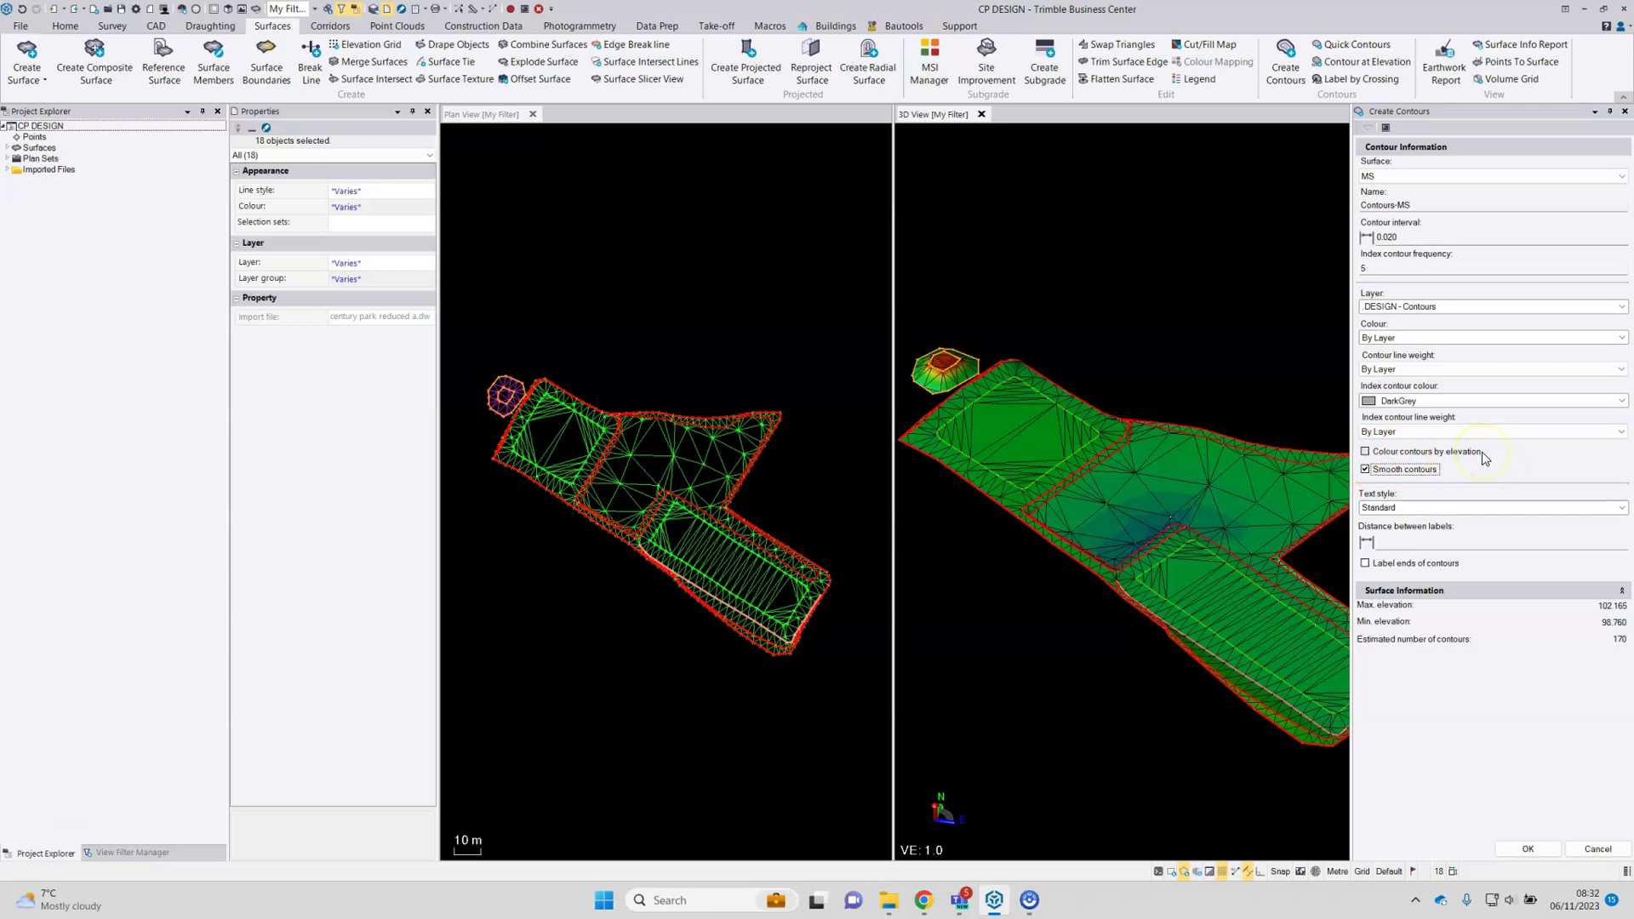
Step: Label contours with the Sheet - Profile Labels text style, spaced 20.000 apart
{"action": "left_click", "coordinate": [1620, 508]}
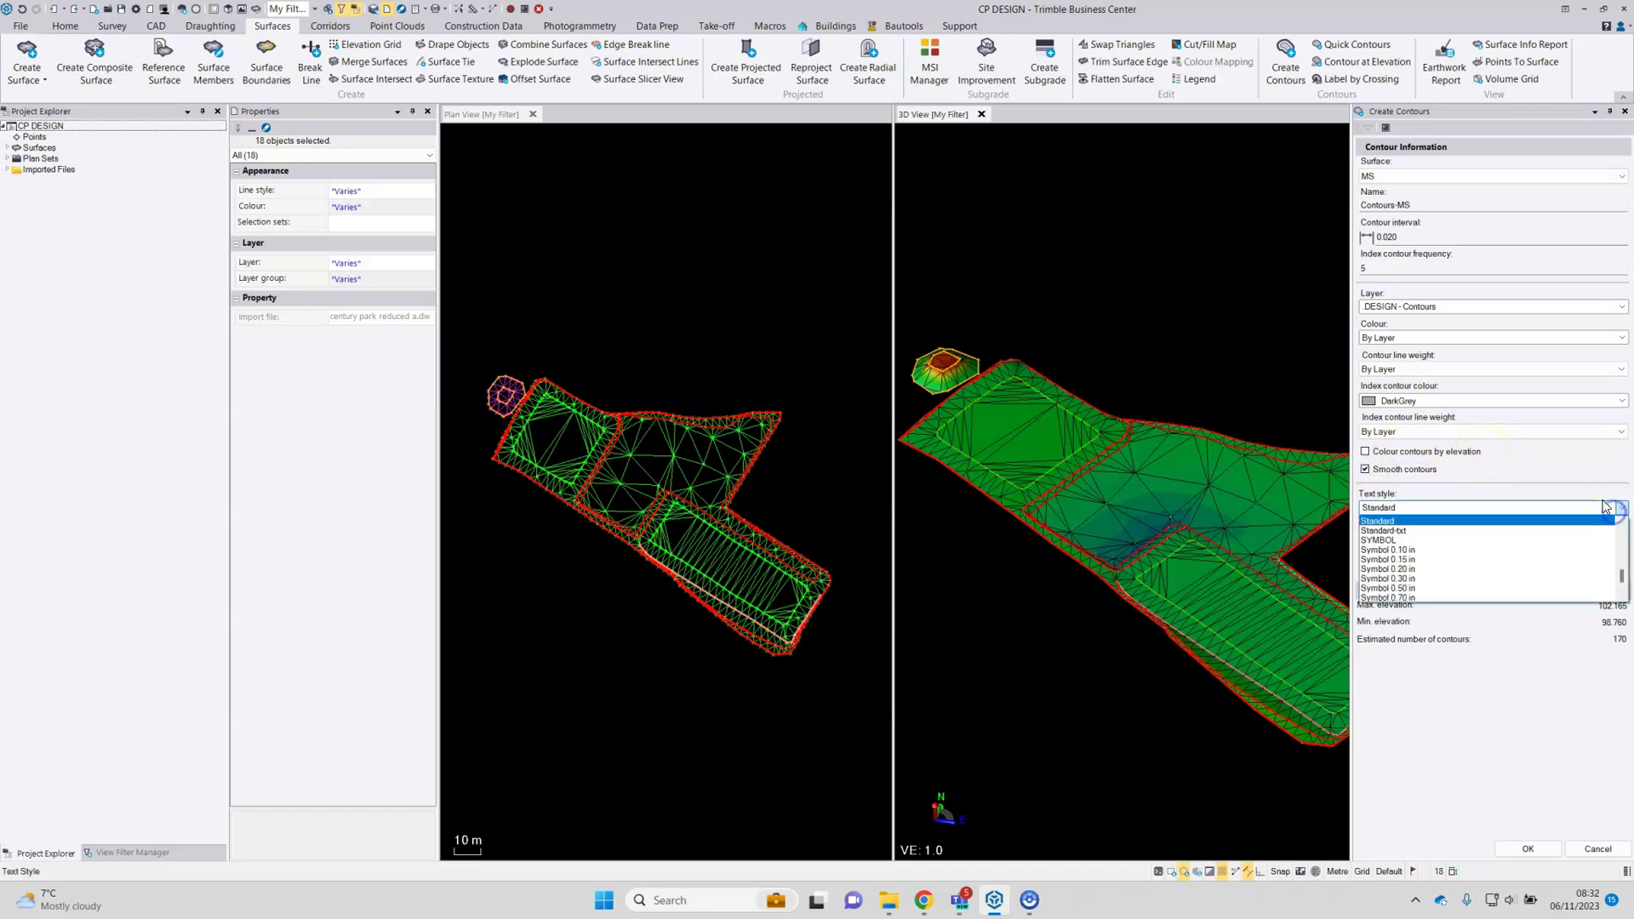
{"action": "mouse_move", "coordinate": [1620, 570]}
{"action": "left_mouse_down"}
{"action": "mouse_move", "coordinate": [1615, 537]}
{"action": "mouse_move", "coordinate": [1613, 569]}
{"action": "left_mouse_up"}
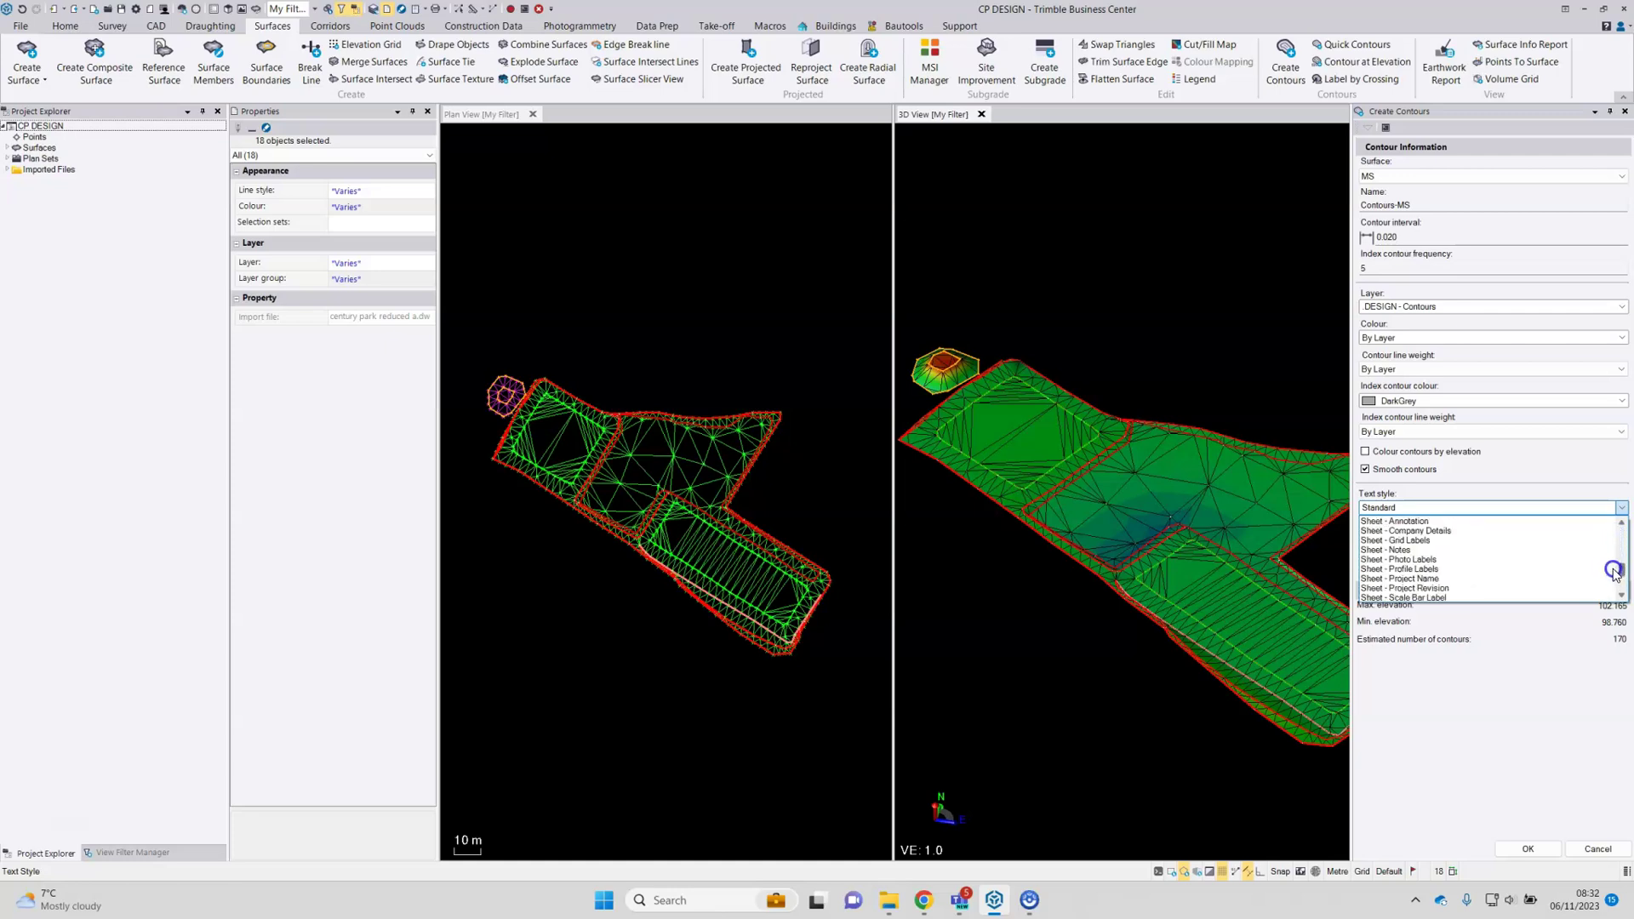
{"action": "left_click", "coordinate": [1451, 572]}
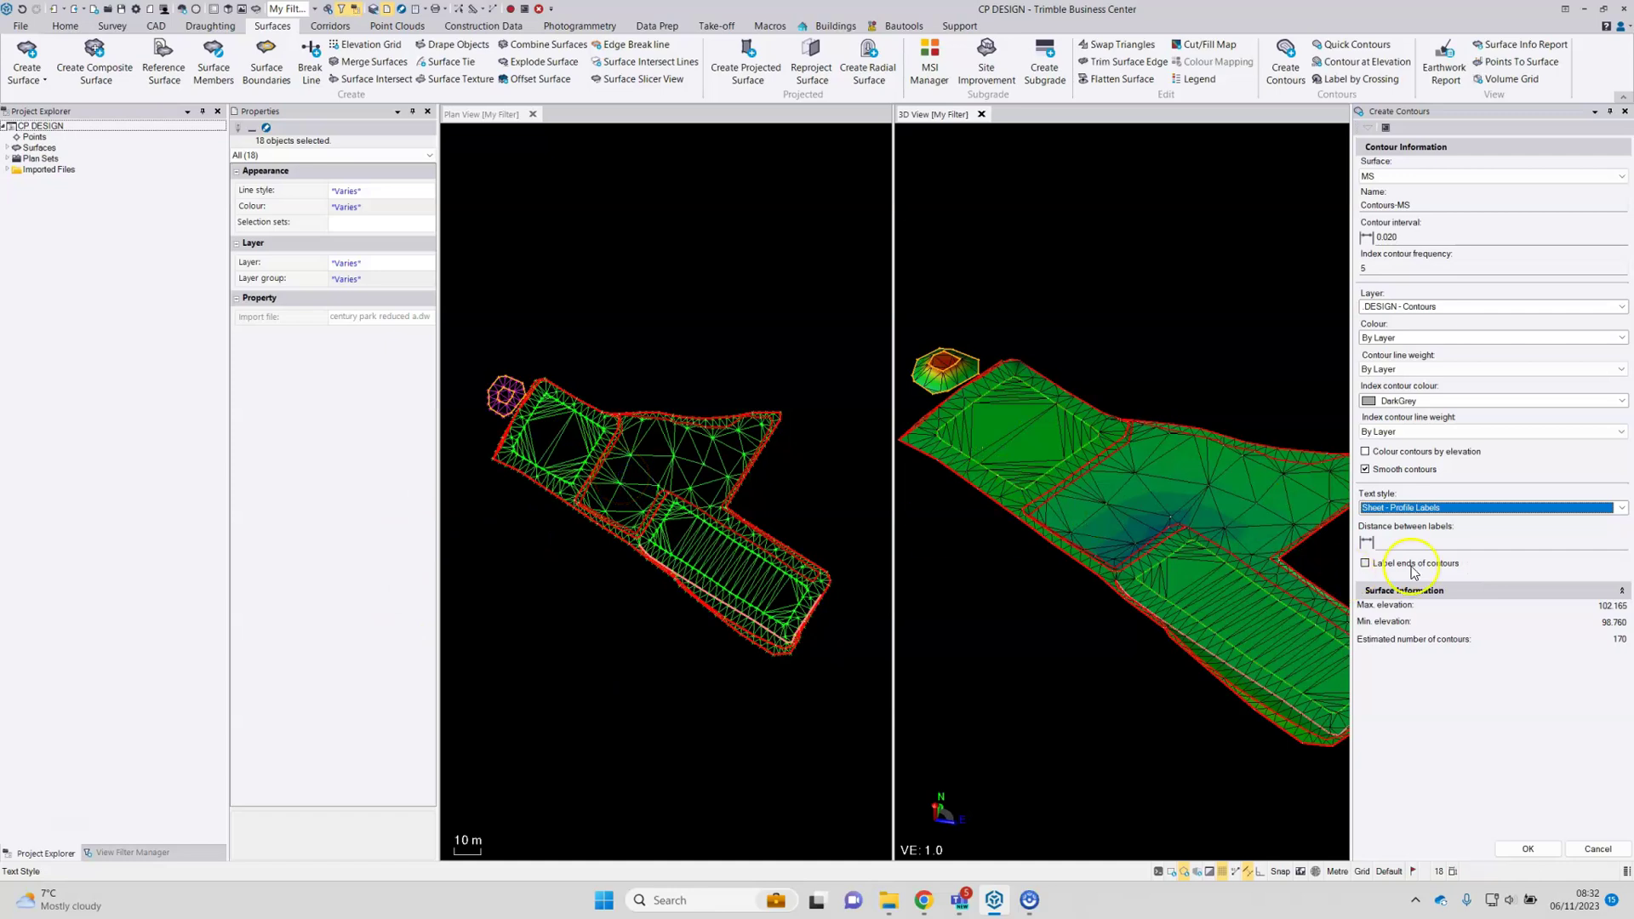
{"action": "left_click", "coordinate": [1433, 540]}
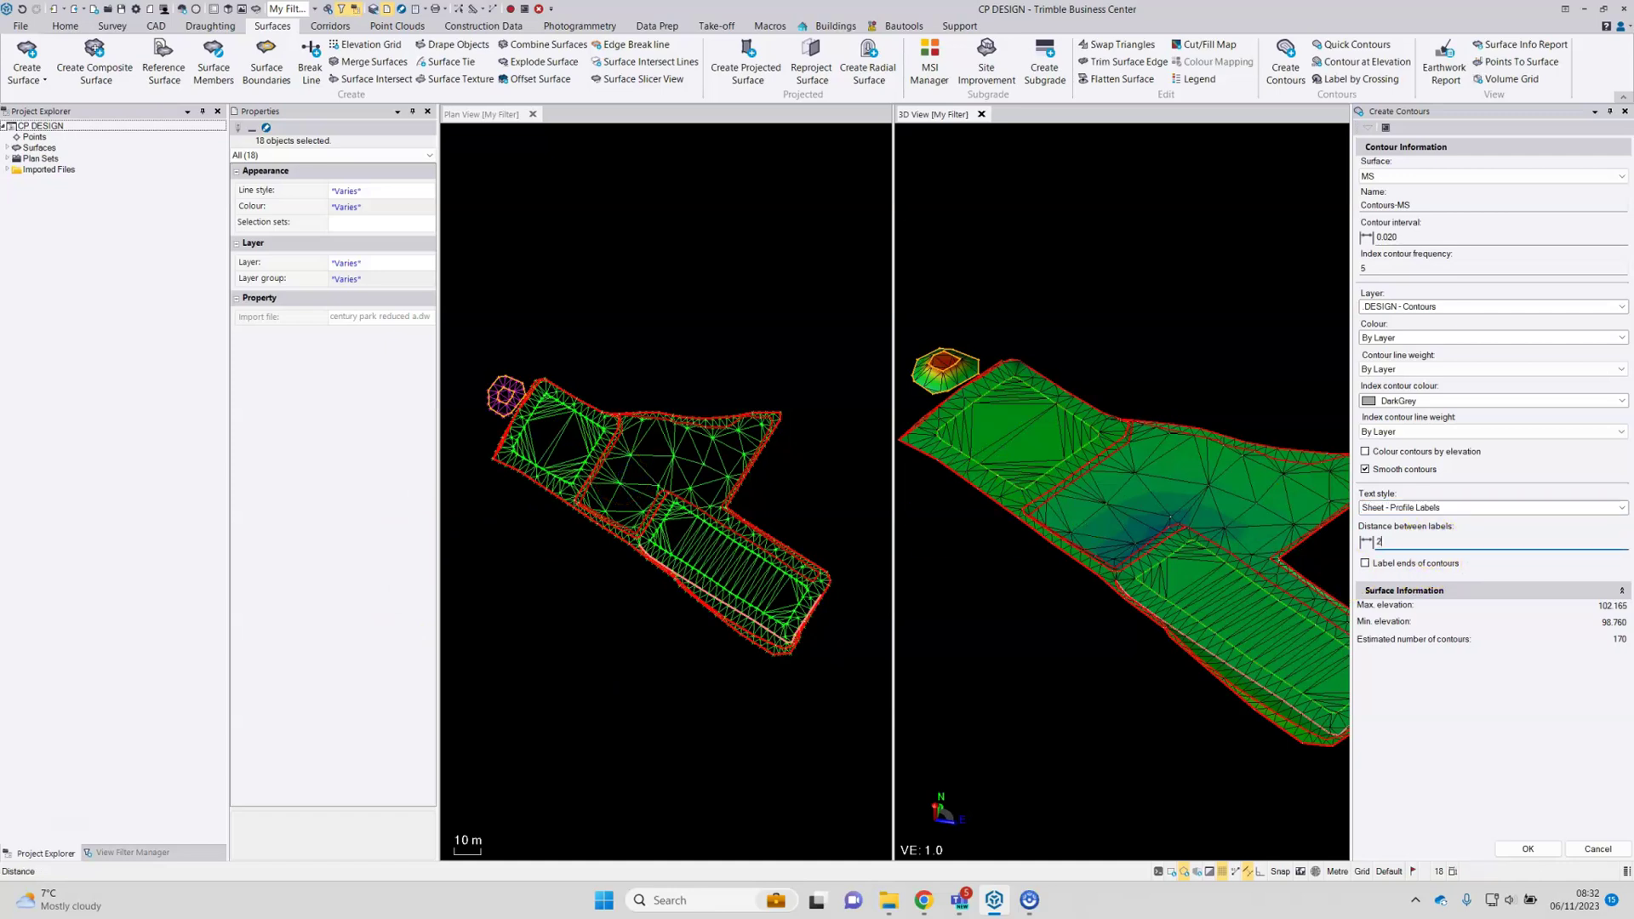
{"action": "key", "text": "Tab"}
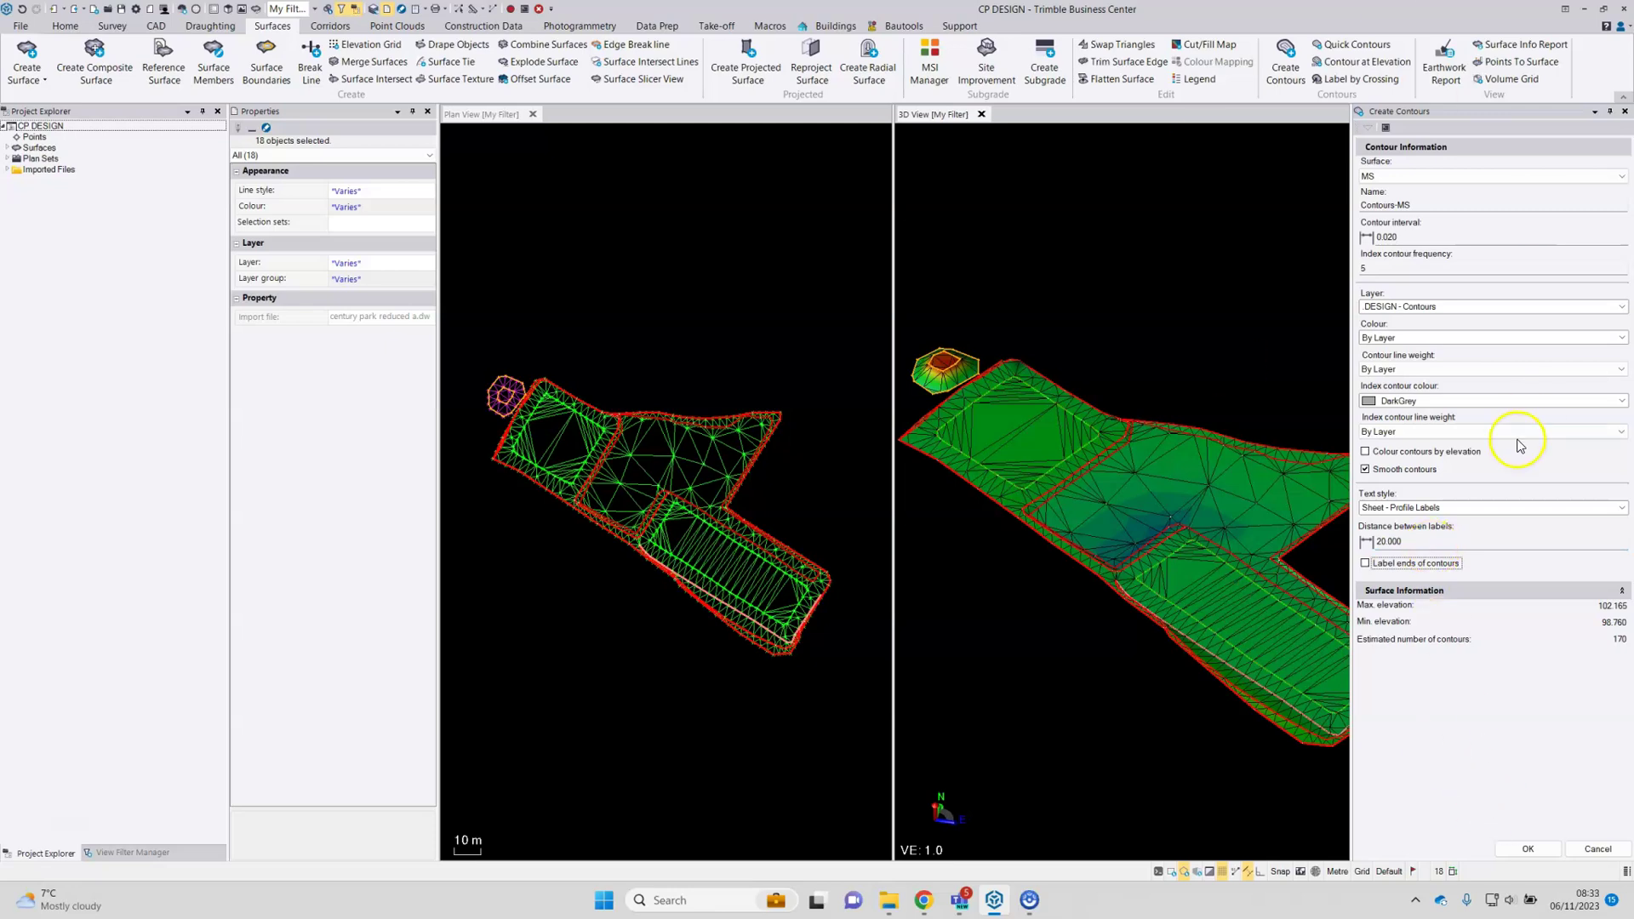
Step: Create the MS surface contours, accepting over 100 contour lines, and inspect them in plan view
{"action": "left_click", "coordinate": [1529, 848]}
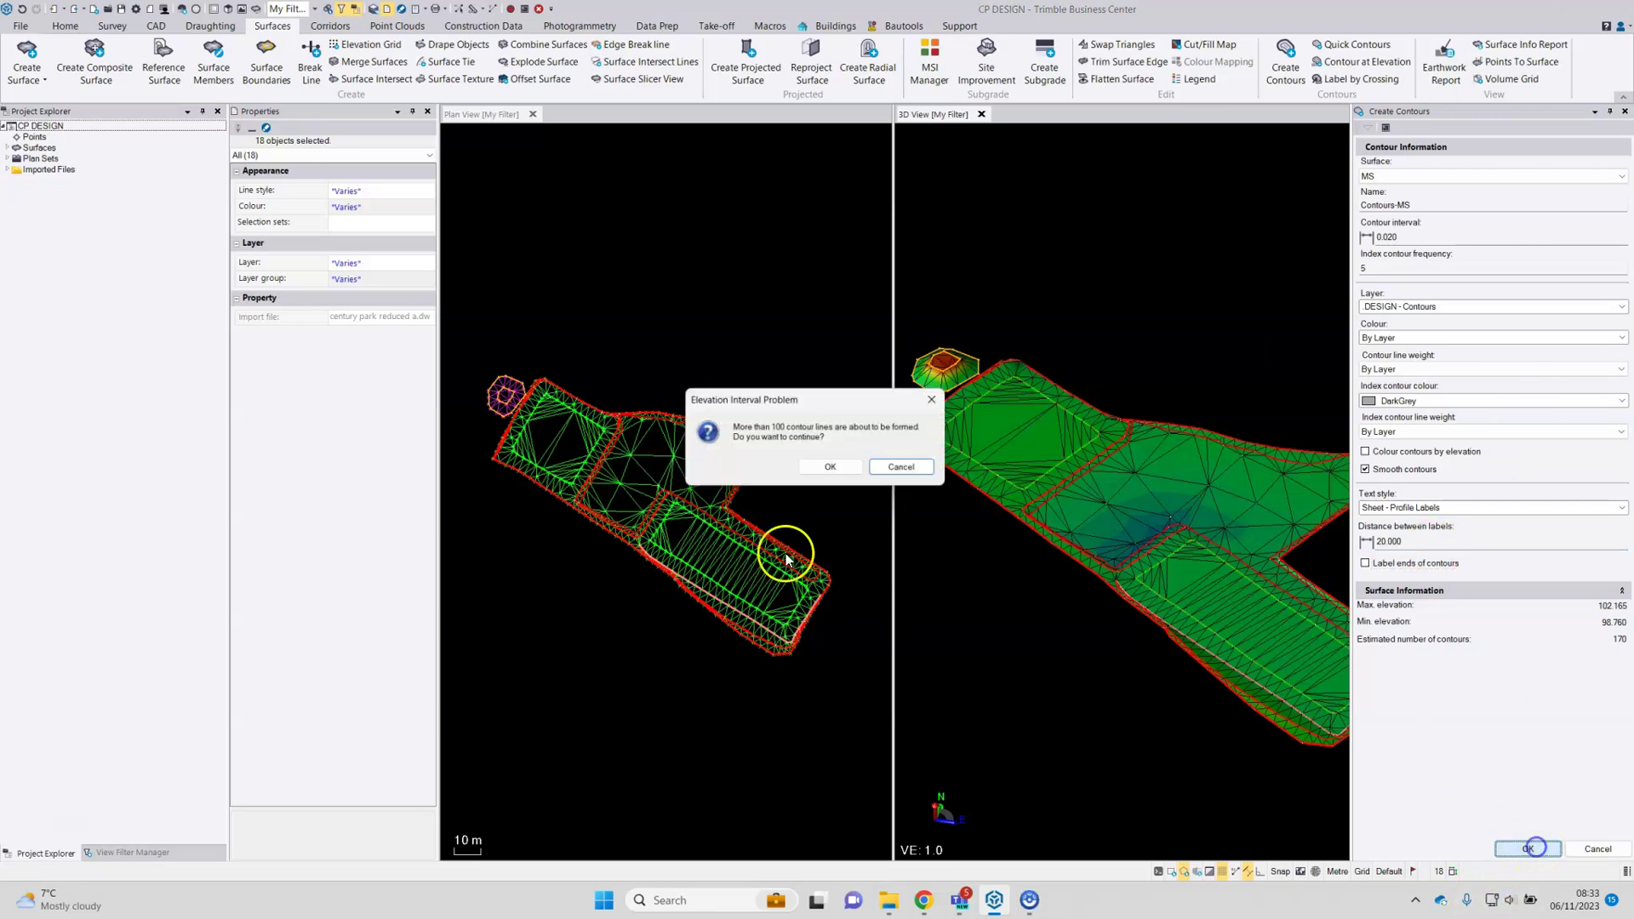
{"action": "left_click", "coordinate": [832, 468]}
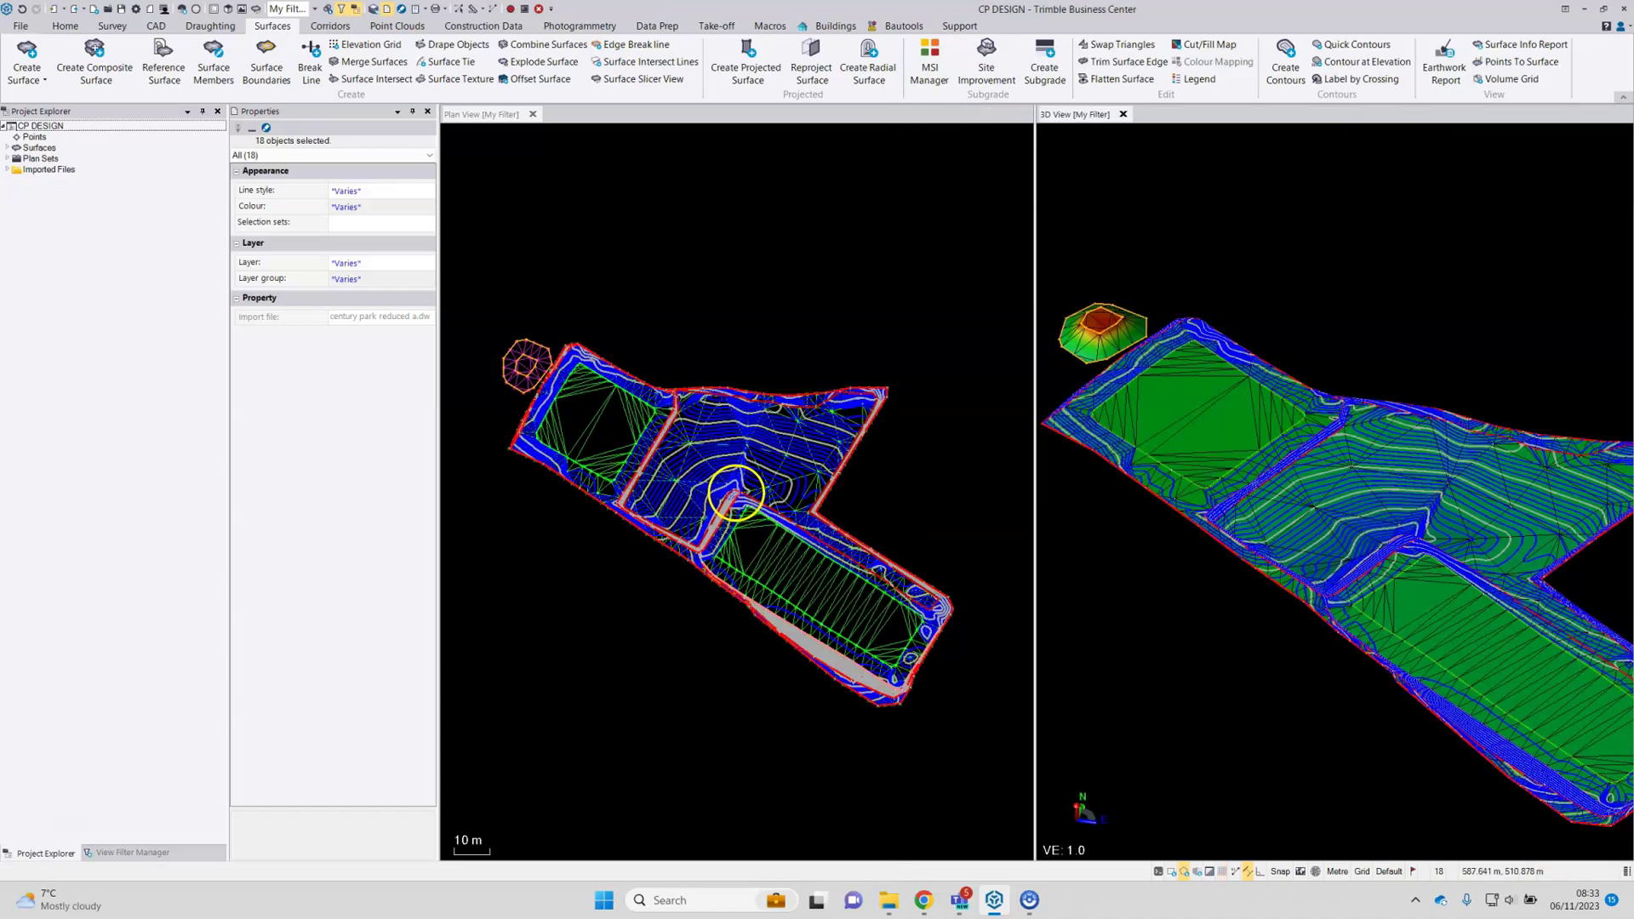
{"action": "scroll", "coordinate": [736, 494], "scroll_direction": "up", "scroll_amount": 5}
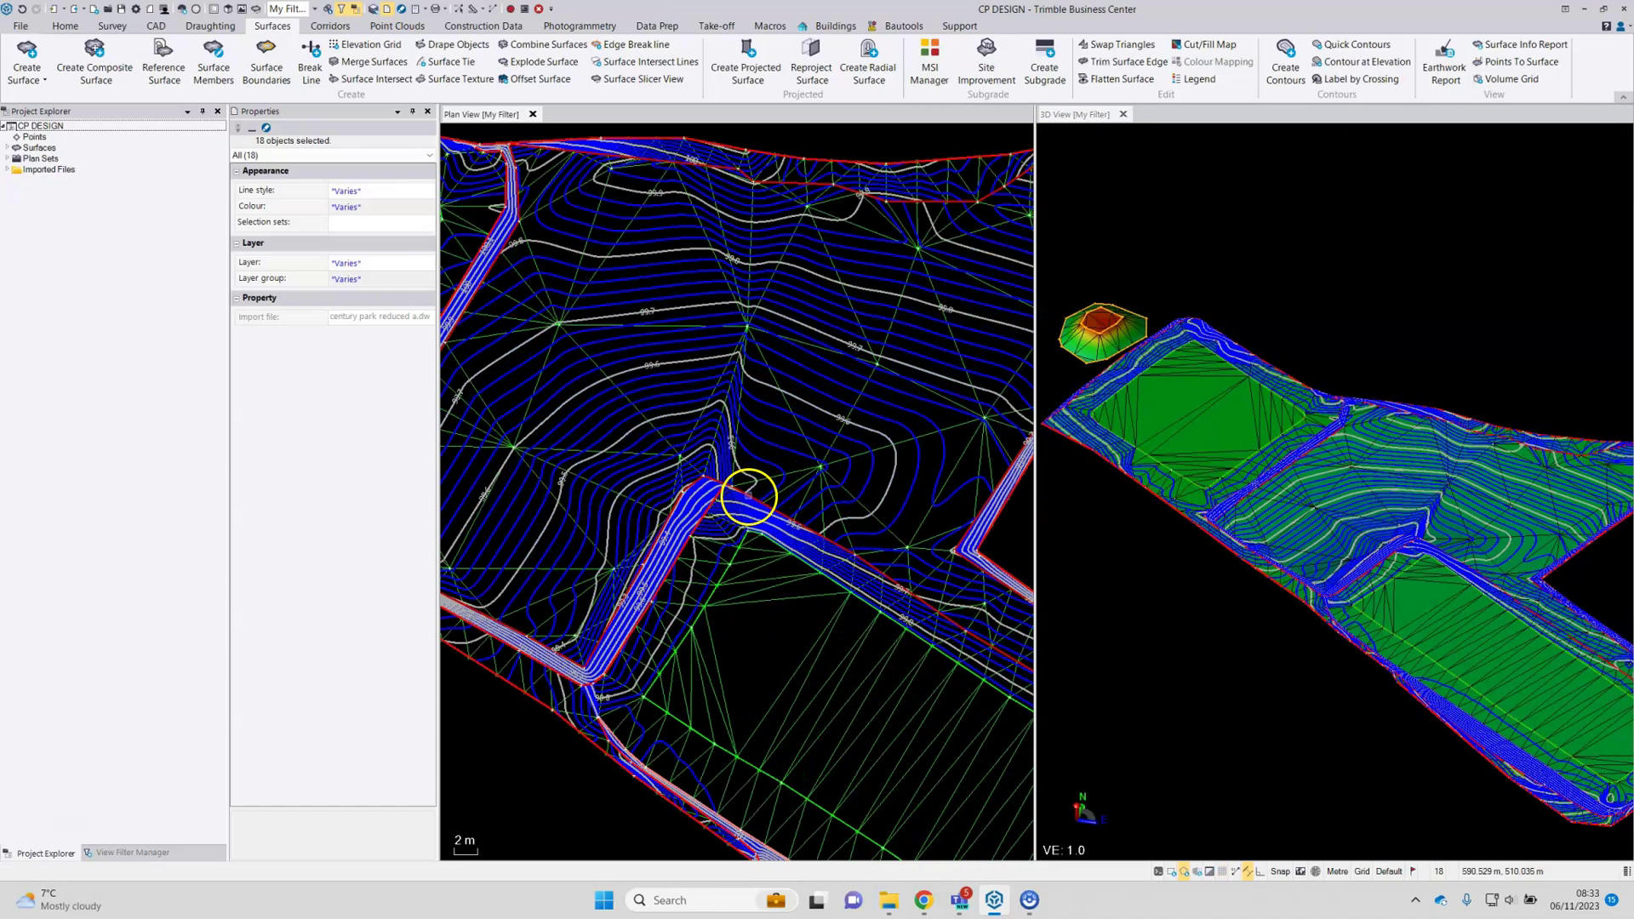
{"action": "middle_click_drag", "start_coordinate": [749, 496], "coordinate": [902, 483]}
{"action": "scroll", "coordinate": [697, 347], "scroll_direction": "down", "scroll_amount": 4}
{"action": "scroll", "coordinate": [955, 514], "scroll_direction": "down", "scroll_amount": 2}
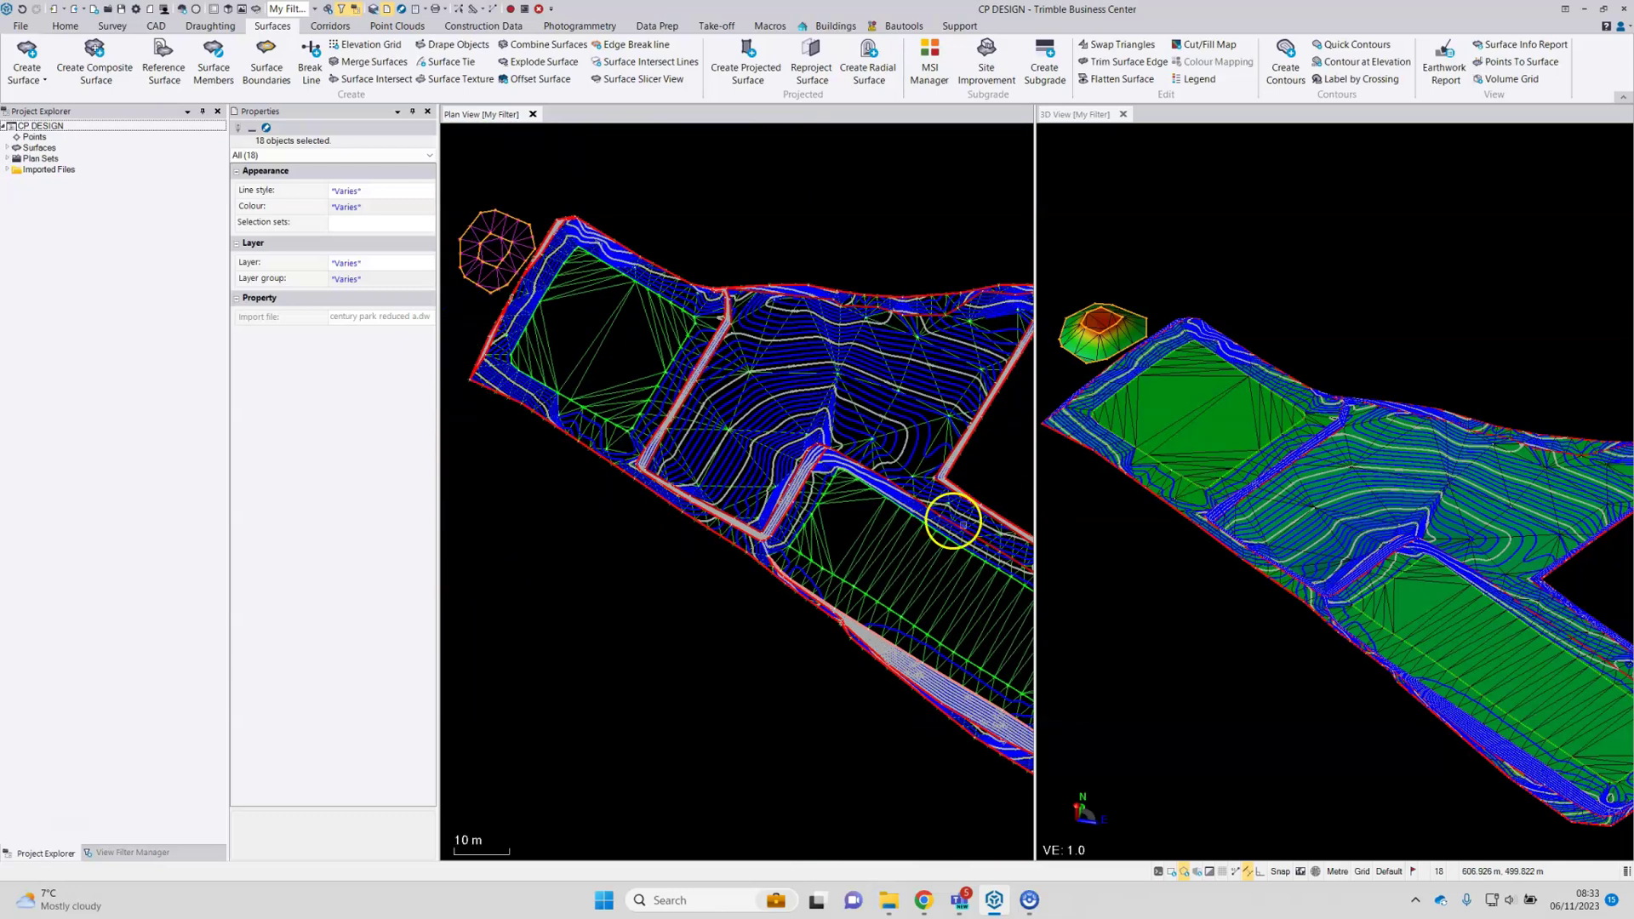
Step: Untick the MS surface in the View Filter Manager to hide its triangles, then frame the contoured site
{"action": "left_click", "coordinate": [129, 854]}
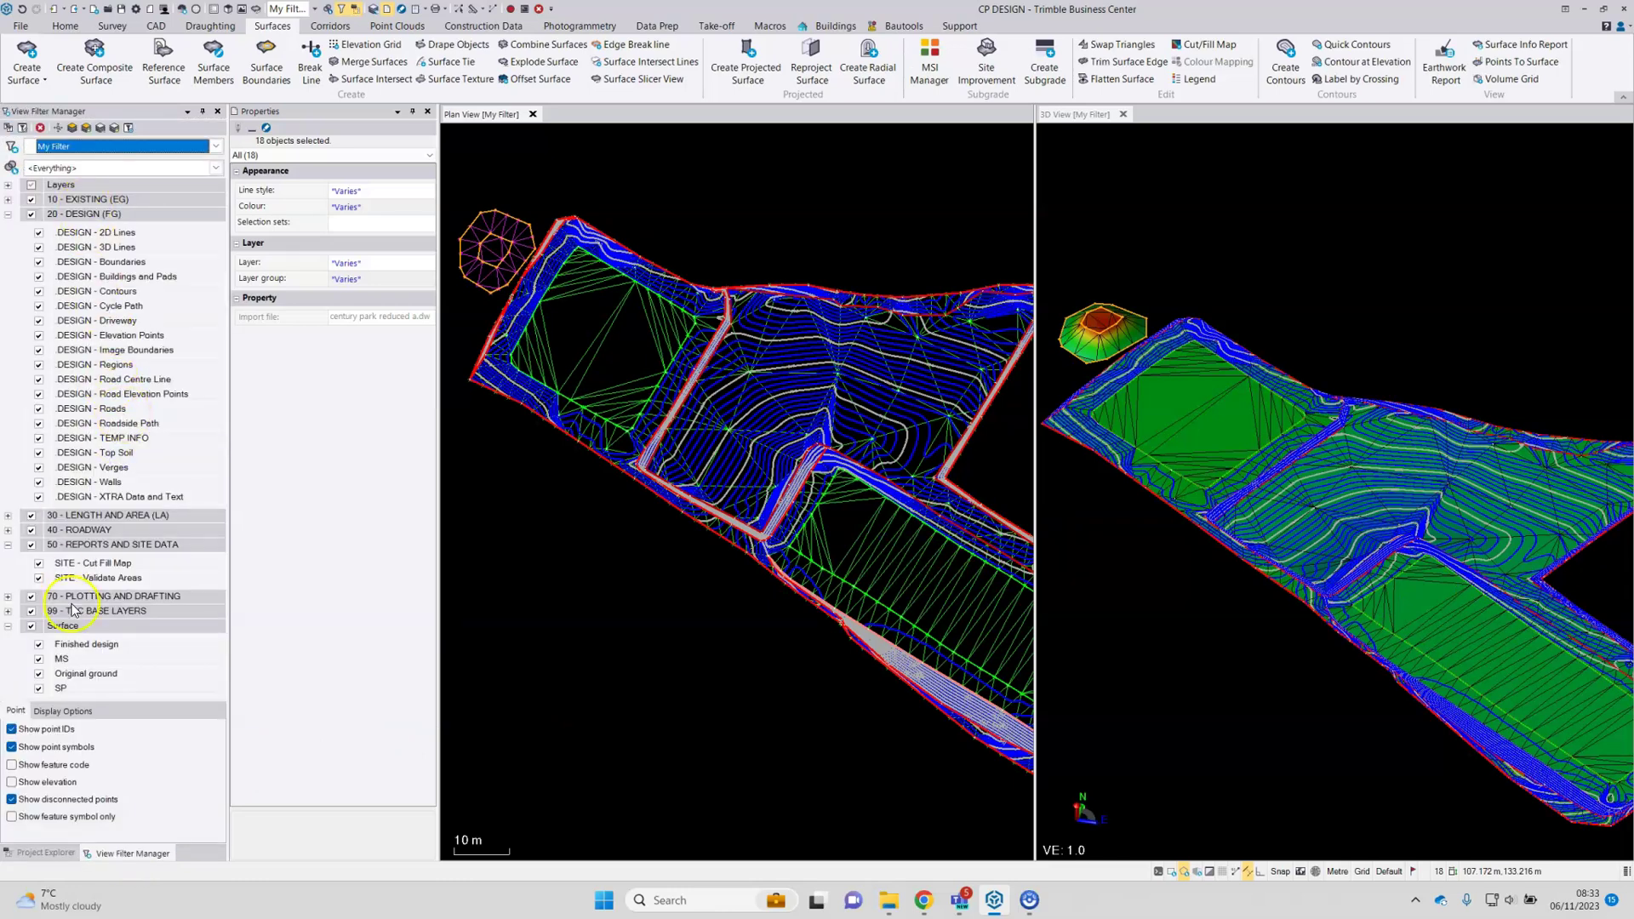
{"action": "left_click", "coordinate": [39, 660]}
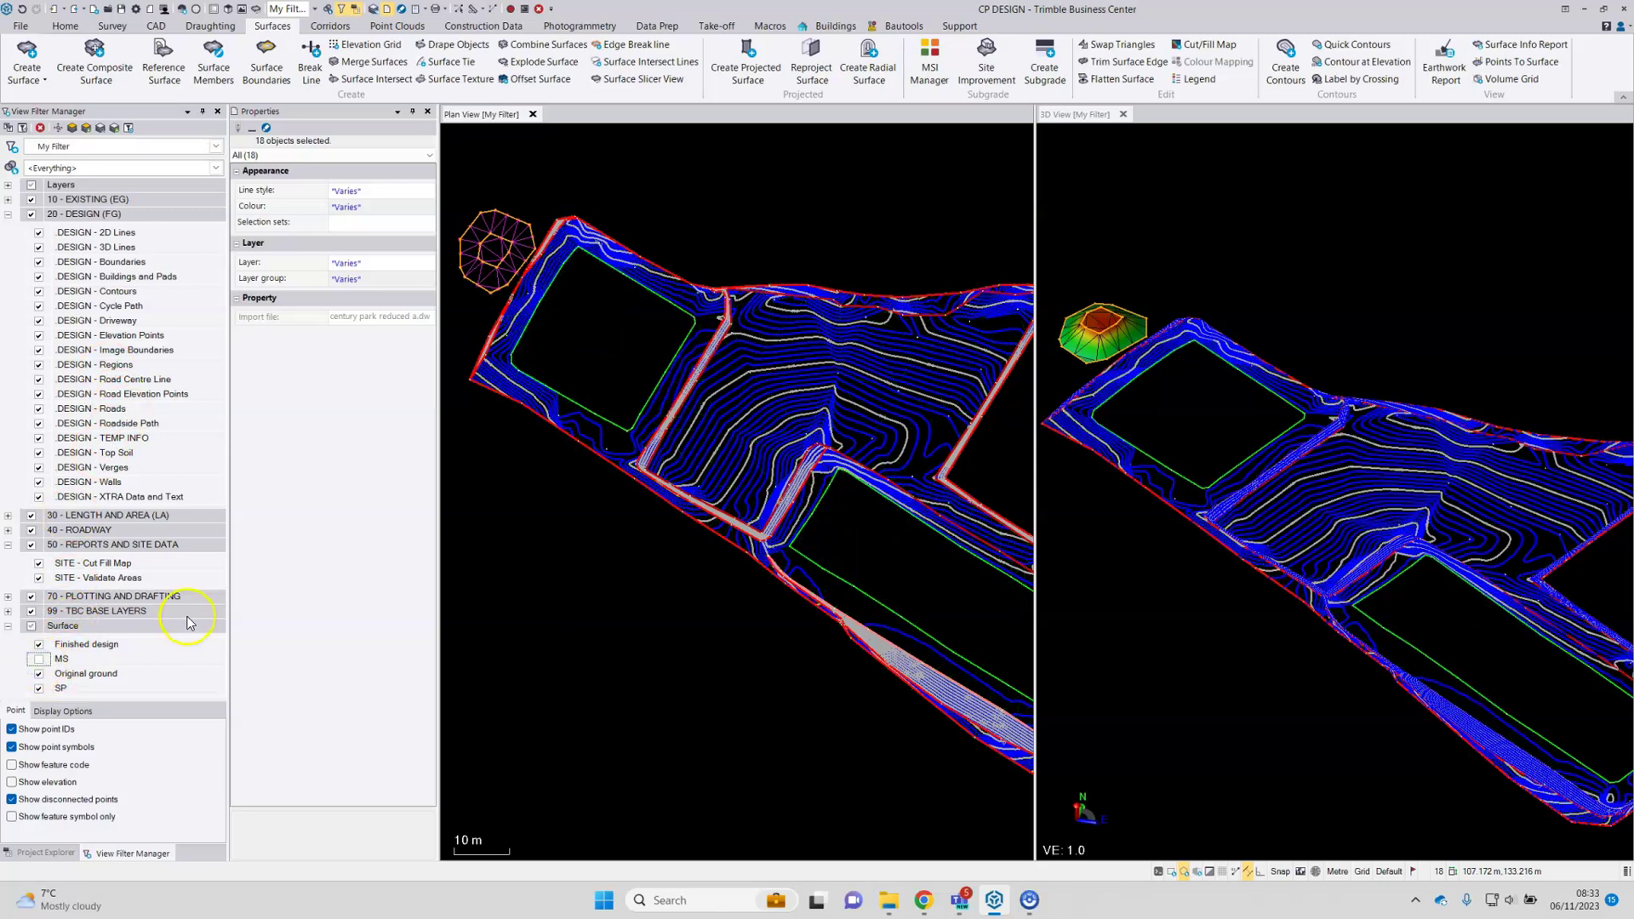
{"action": "middle_click_drag", "start_coordinate": [733, 594], "coordinate": [749, 545]}
{"action": "middle_click_drag", "start_coordinate": [1353, 620], "coordinate": [1365, 593]}
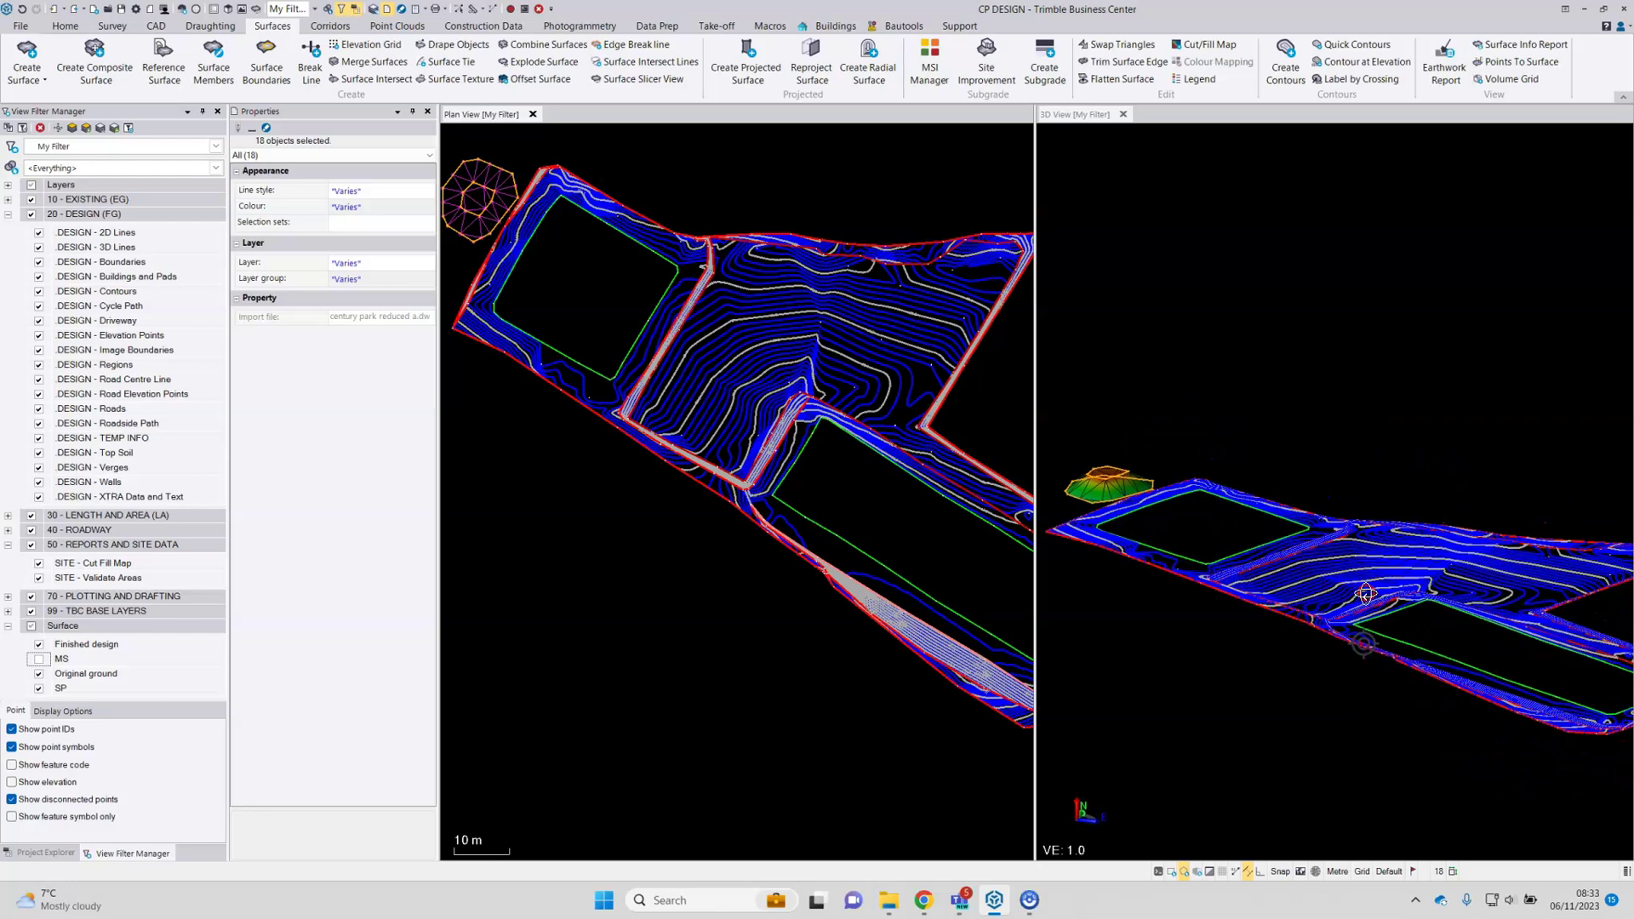
{"action": "middle_click_drag", "start_coordinate": [904, 507], "coordinate": [824, 494]}
{"action": "scroll", "coordinate": [885, 539], "scroll_direction": "down", "scroll_amount": 2}
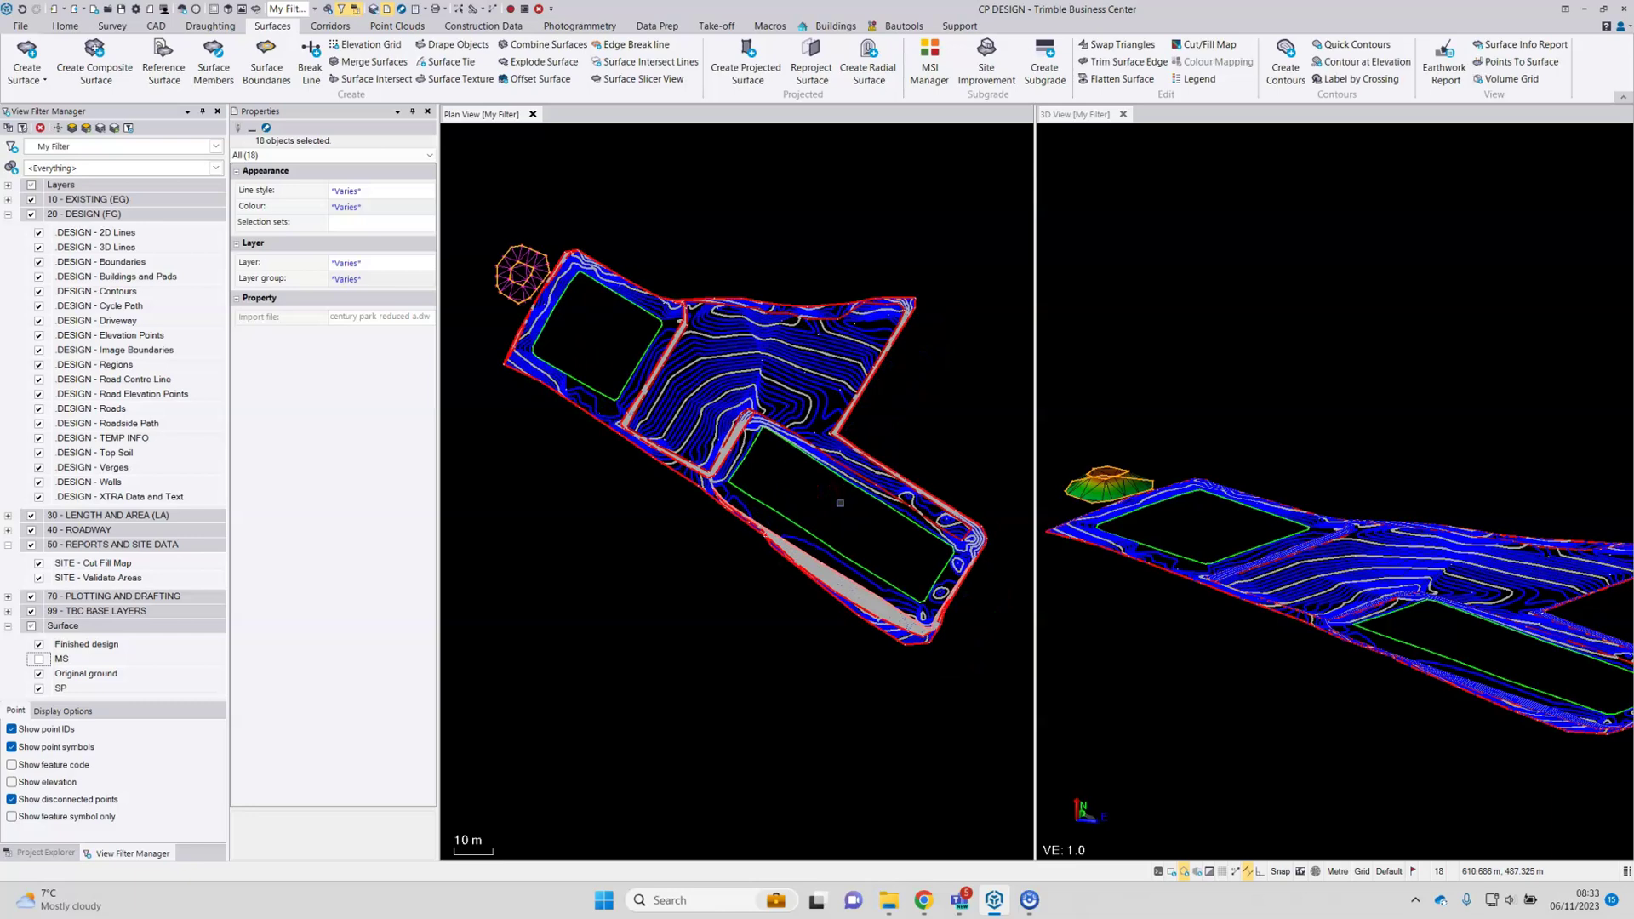
{"action": "left_click", "coordinate": [816, 507]}
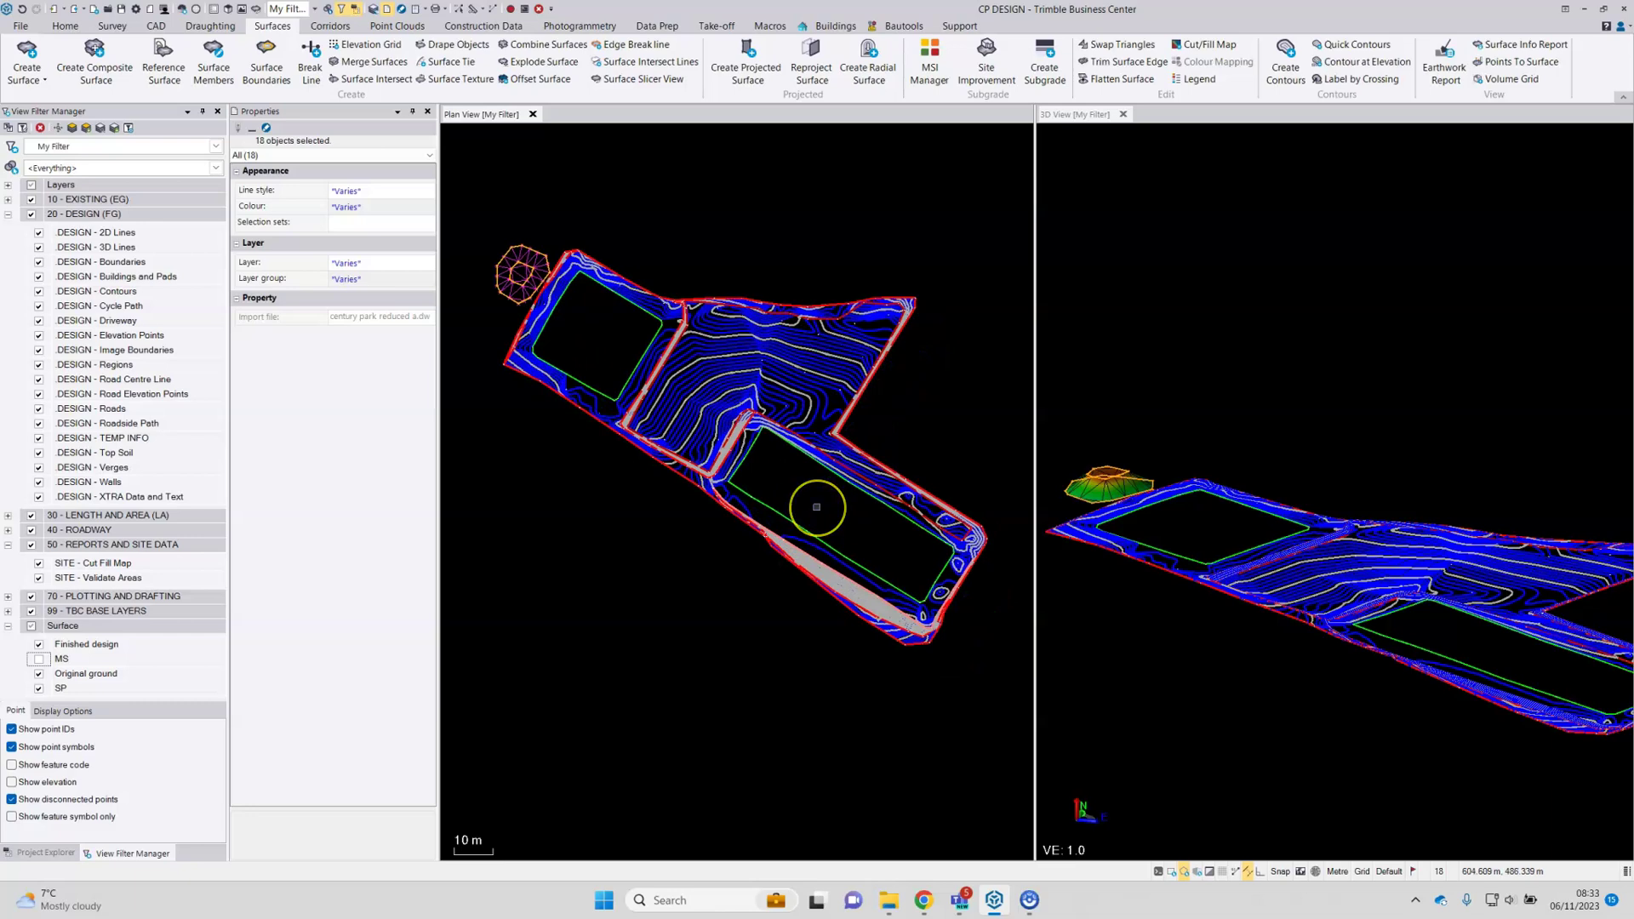
Step: Run a Stockpile/Depression earthwork report on surface SP within the selected boundary, showing volume totals only
{"action": "left_click", "coordinate": [1447, 64]}
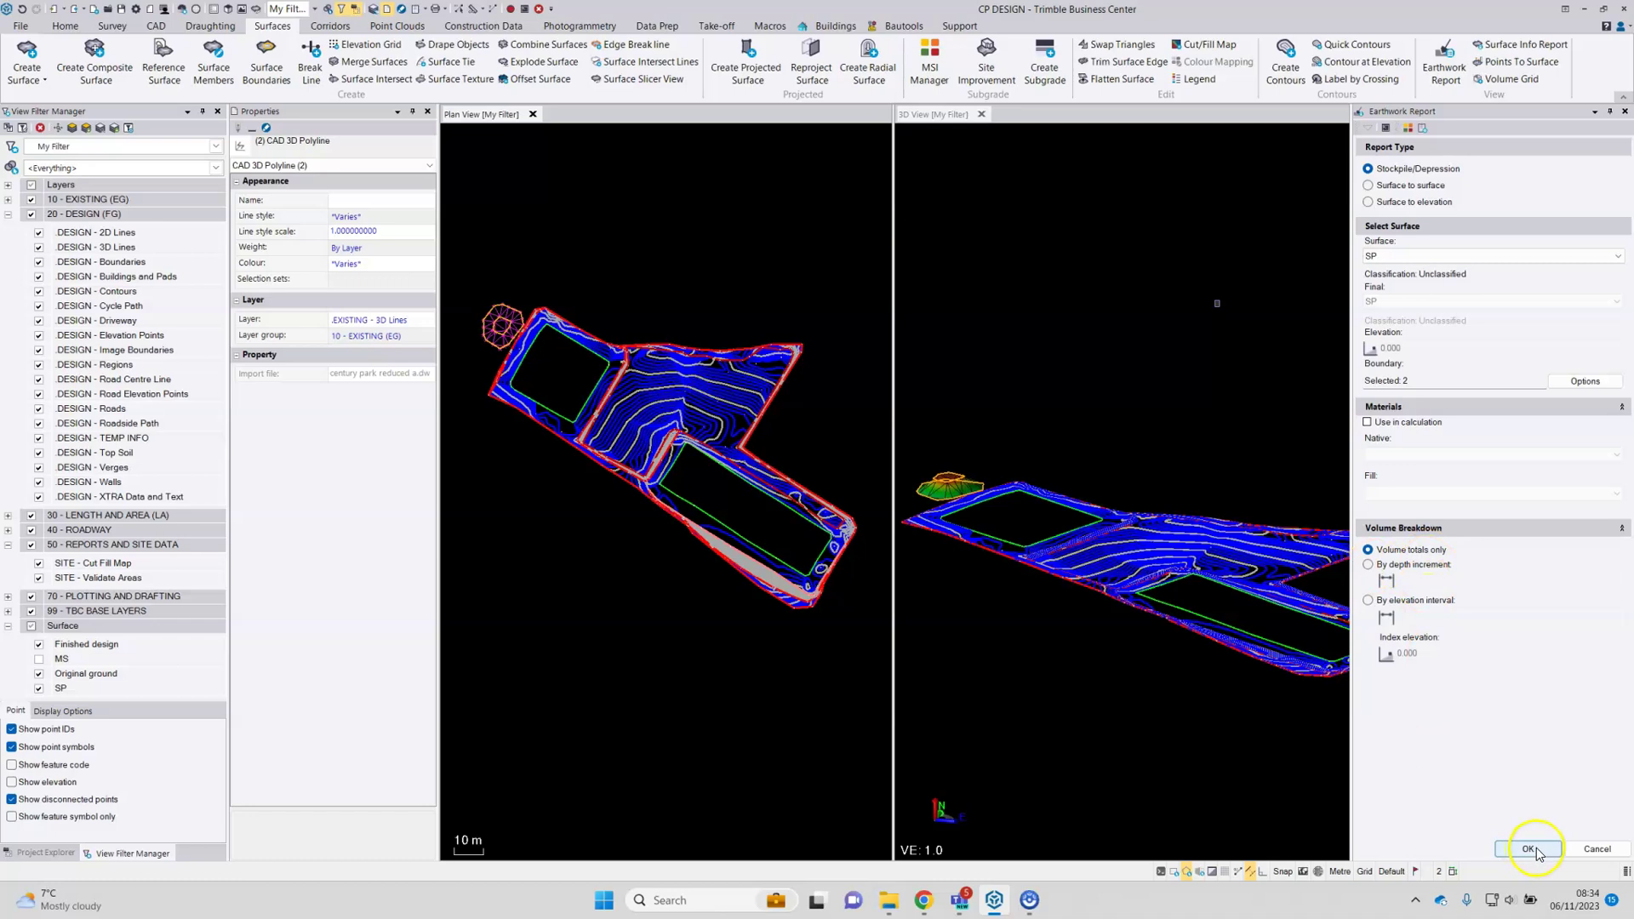
{"action": "left_click", "coordinate": [1539, 854]}
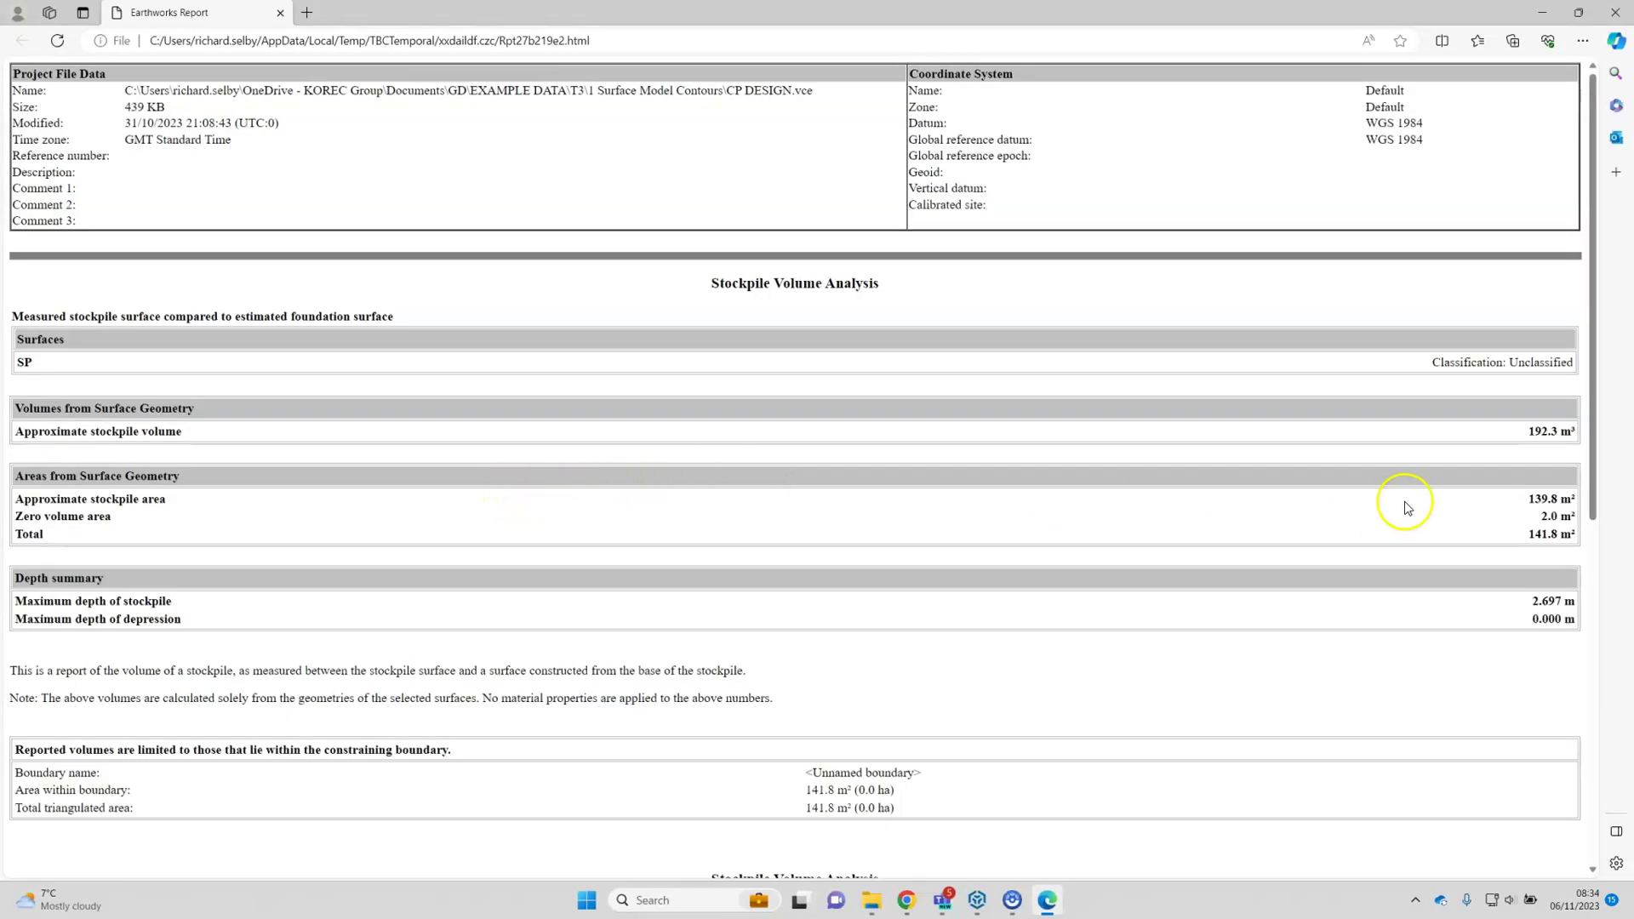
Step: Highlight the 192.3 m³ stockpile volume, 141.8 m² total area and 2.697 m maximum depth
{"action": "left_click_drag", "start_coordinate": [1526, 431], "coordinate": [1578, 437]}
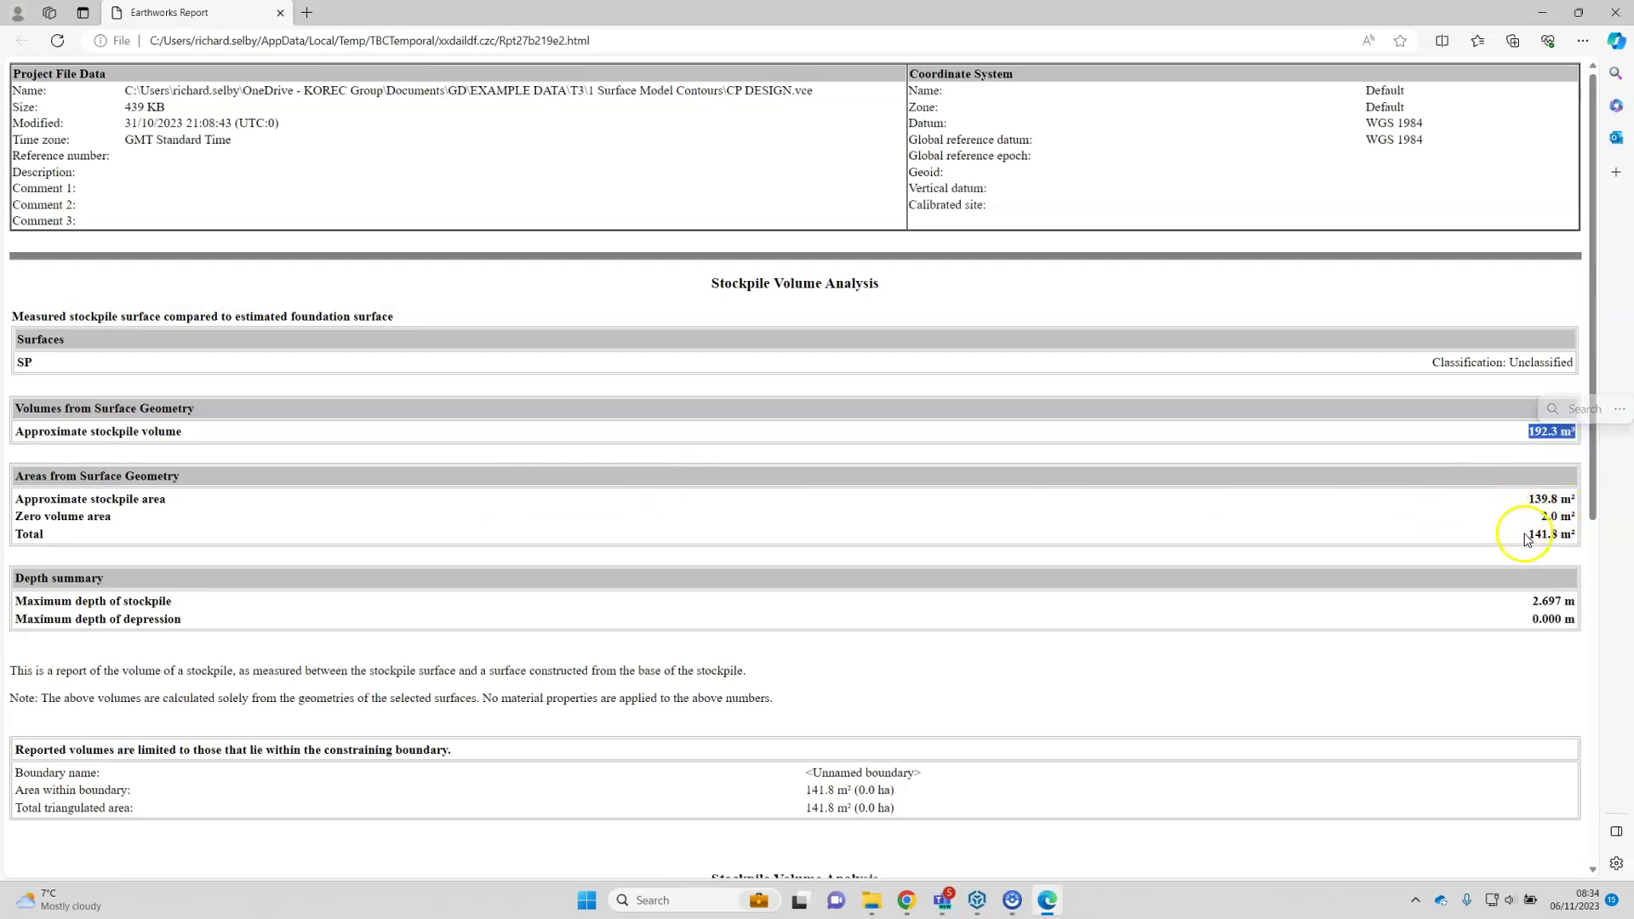
{"action": "left_click_drag", "start_coordinate": [1527, 534], "coordinate": [1575, 536]}
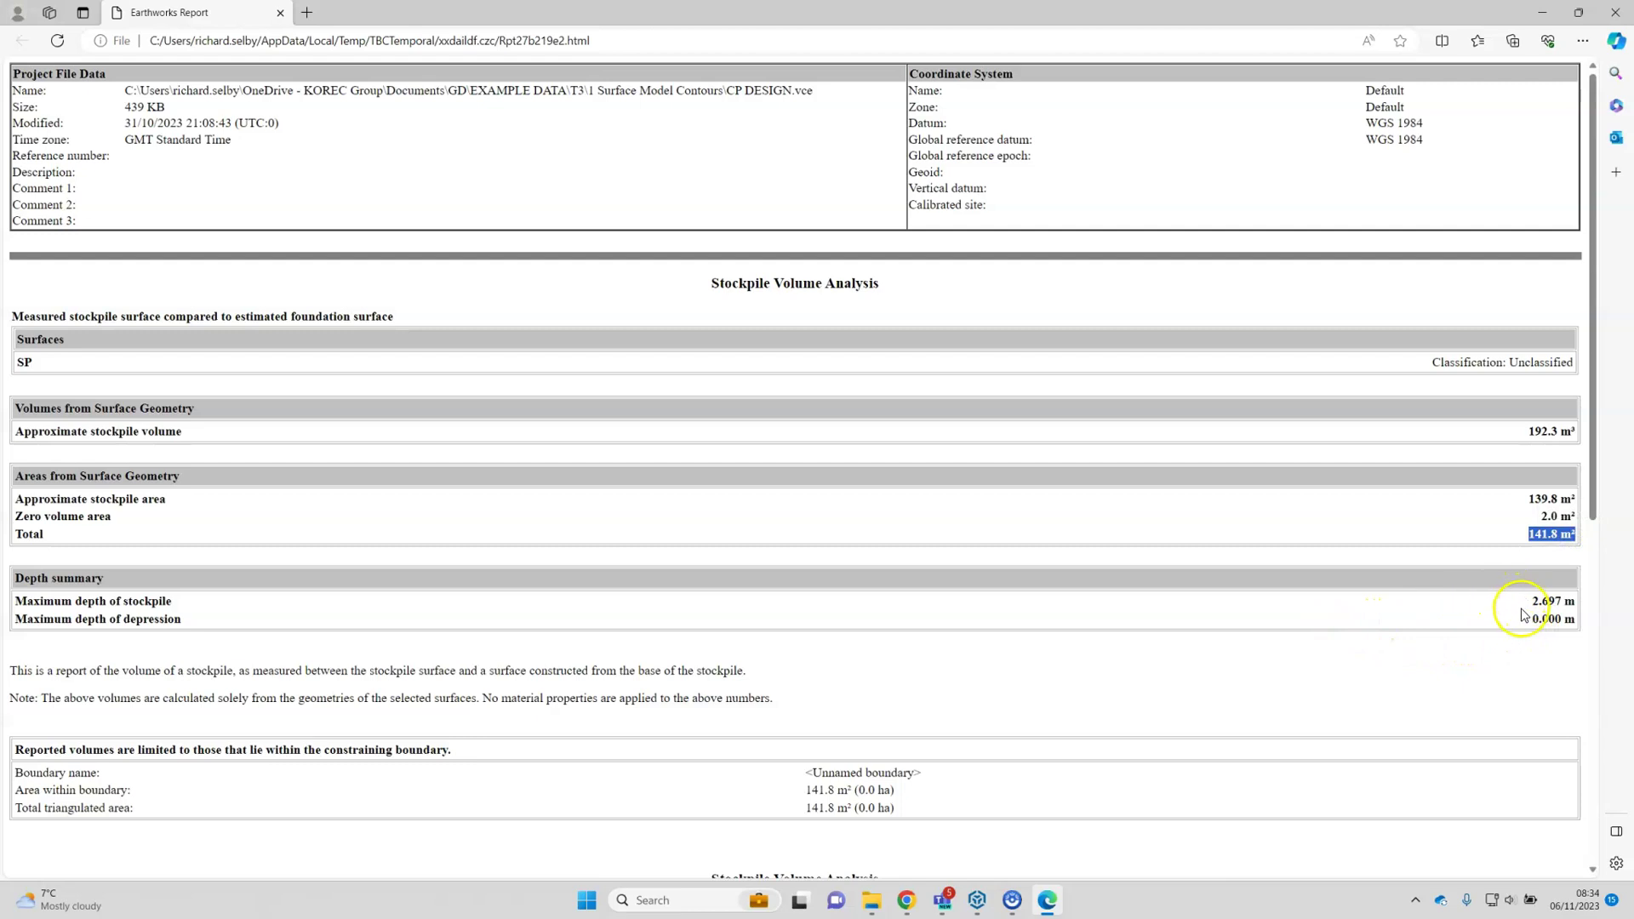
{"action": "left_click_drag", "start_coordinate": [1531, 601], "coordinate": [1571, 604]}
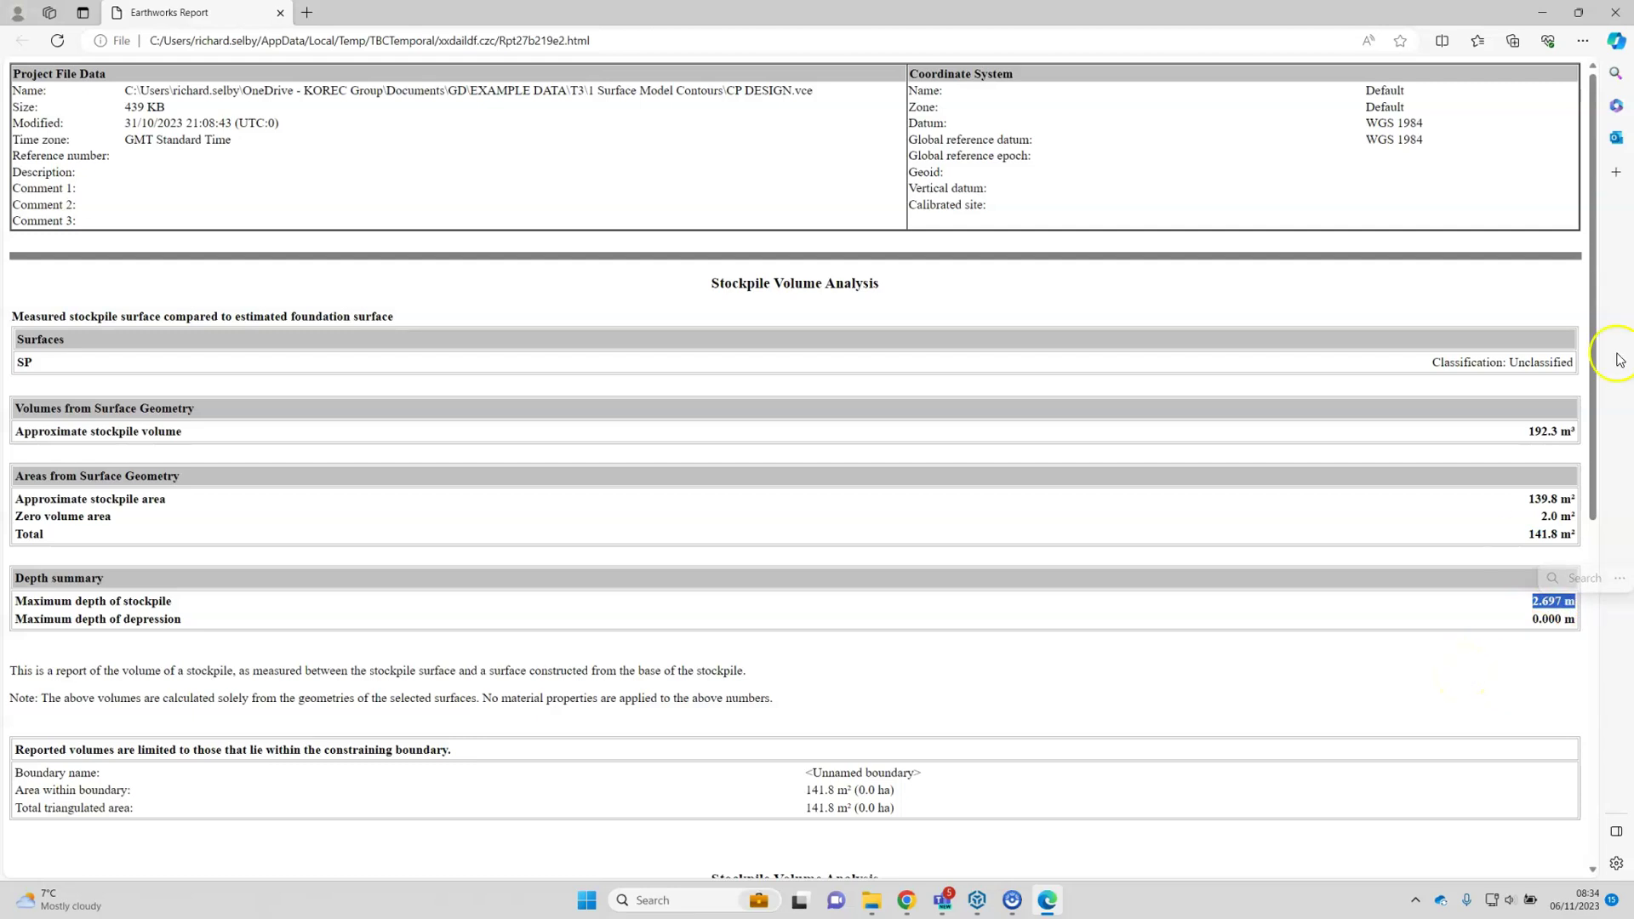
{"action": "left_click", "coordinate": [1543, 16]}
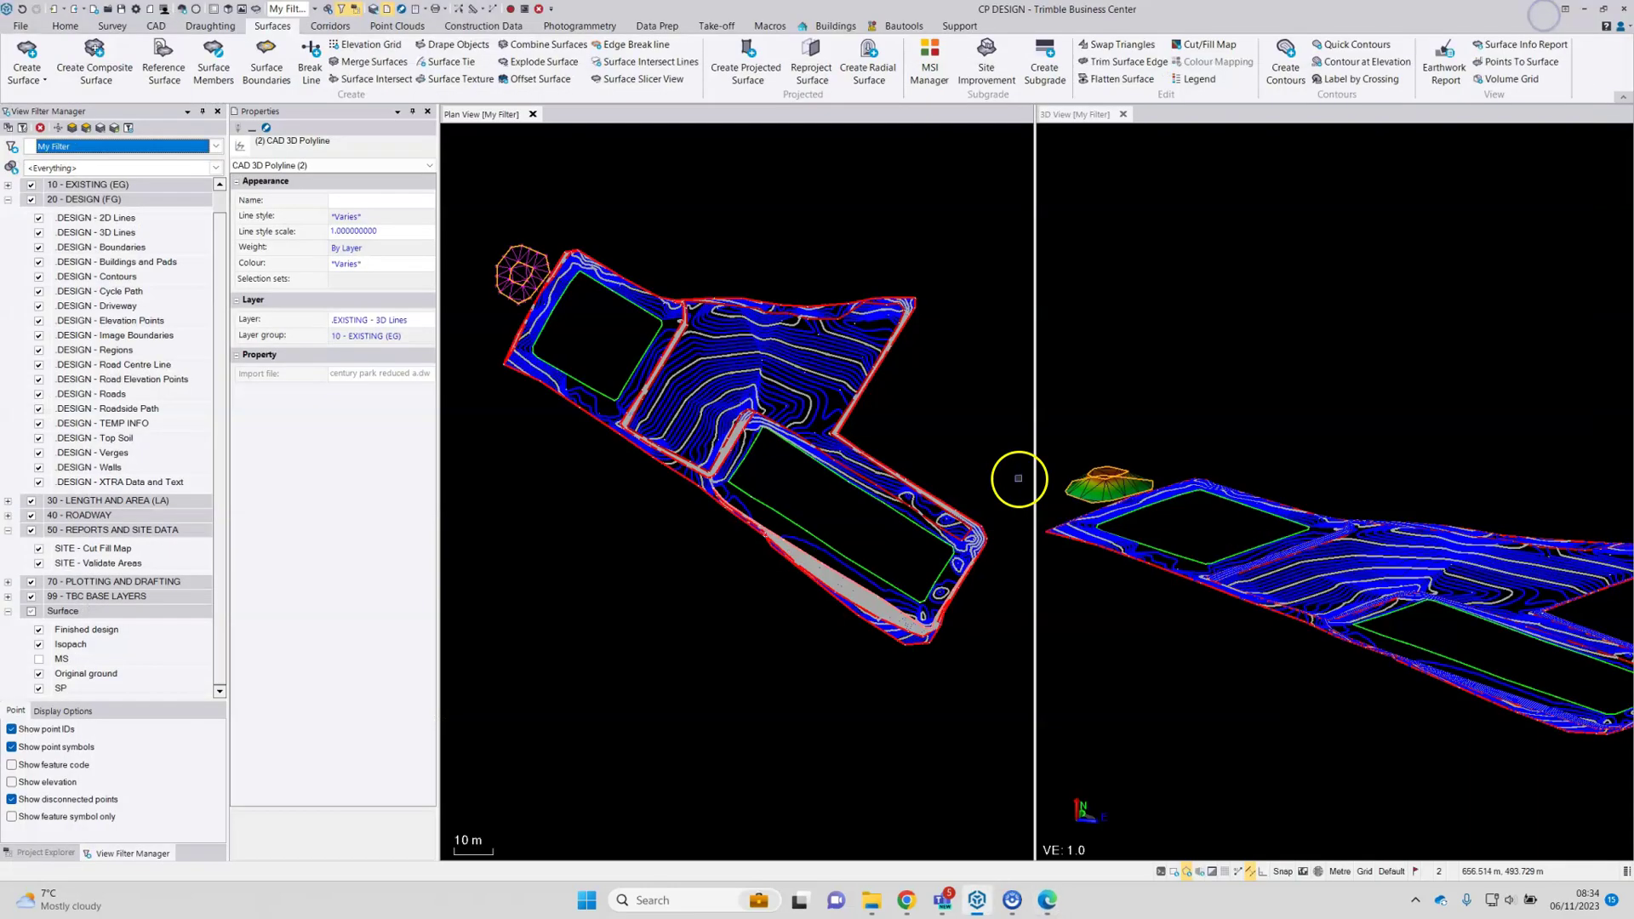